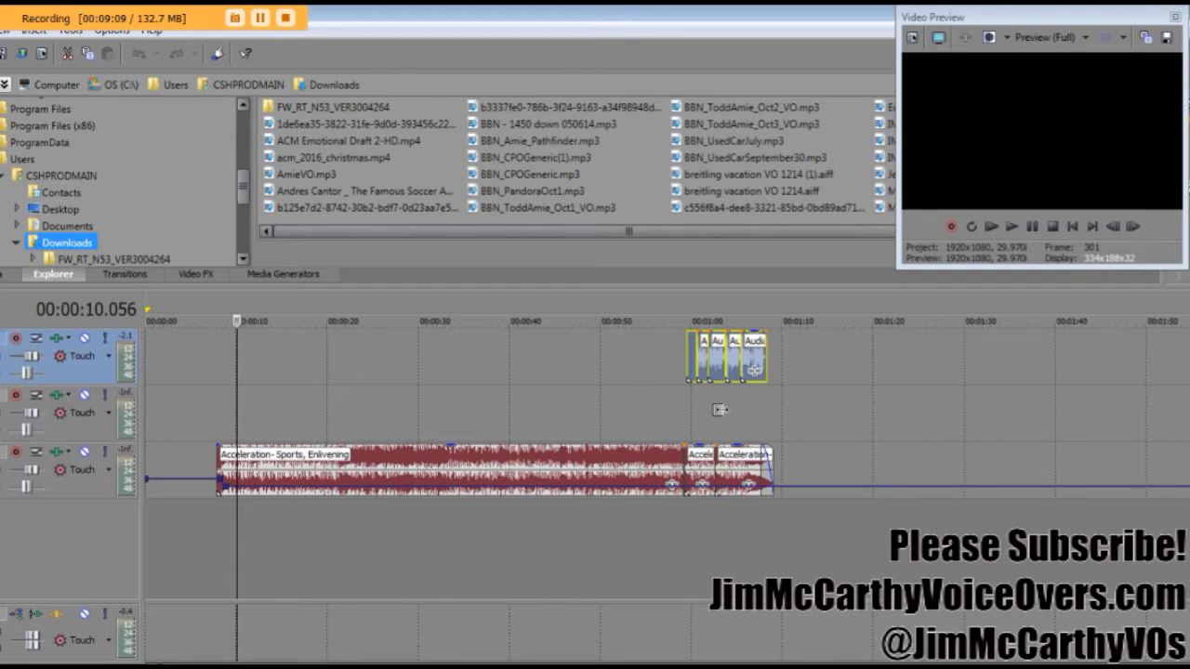
Step: Close the floating Video Preview window and open the Dropbox folder in the file explorer
{"action": "left_click", "coordinate": [1175, 17]}
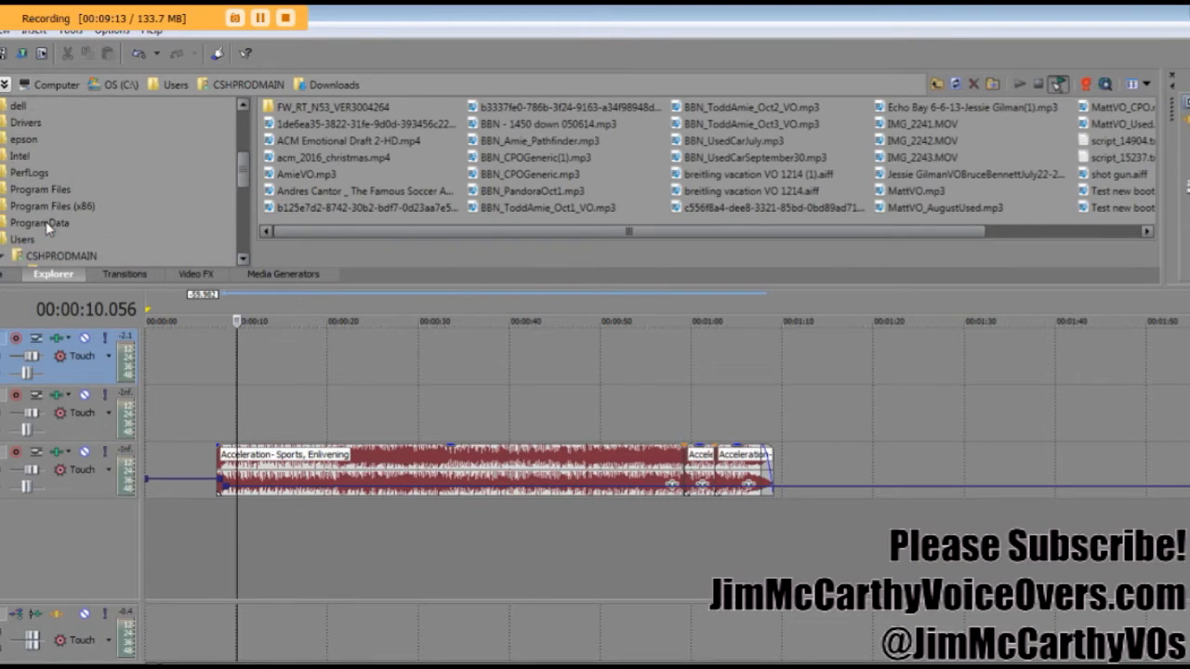
{"action": "scroll", "coordinate": [46, 223], "scroll_direction": "down", "scroll_amount": 4}
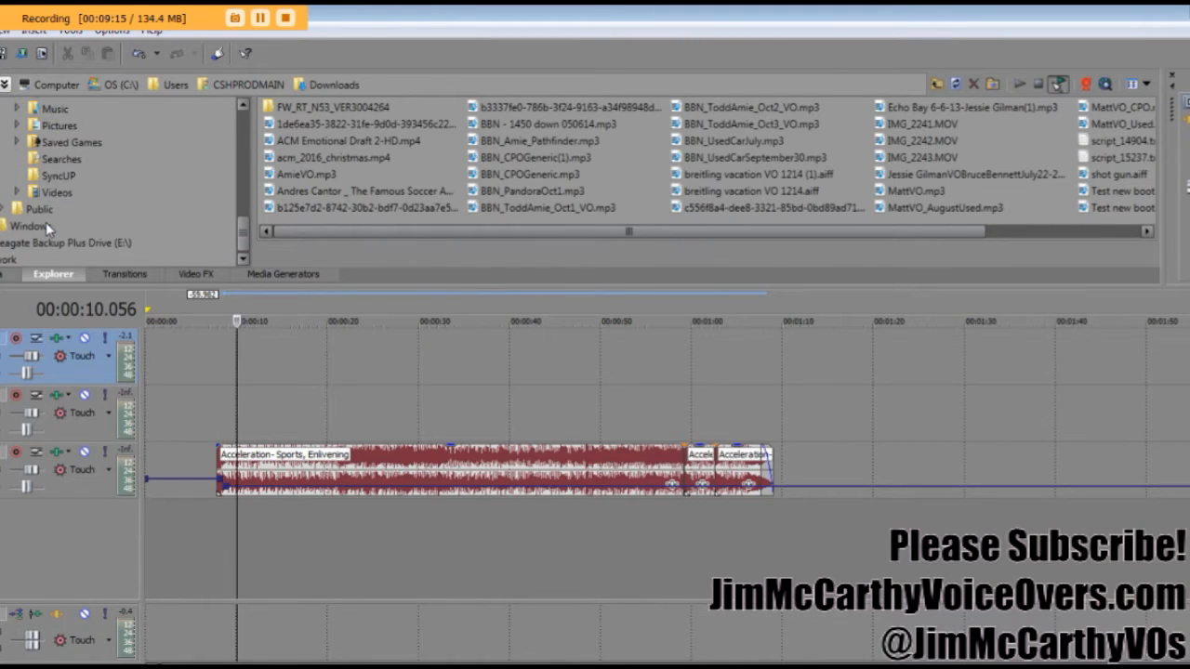
{"action": "scroll", "coordinate": [46, 222], "scroll_direction": "up", "scroll_amount": 2}
{"action": "scroll", "coordinate": [45, 222], "scroll_direction": "up", "scroll_amount": 3}
{"action": "scroll", "coordinate": [63, 260], "scroll_direction": "down", "scroll_amount": 1}
{"action": "left_click", "coordinate": [64, 259]}
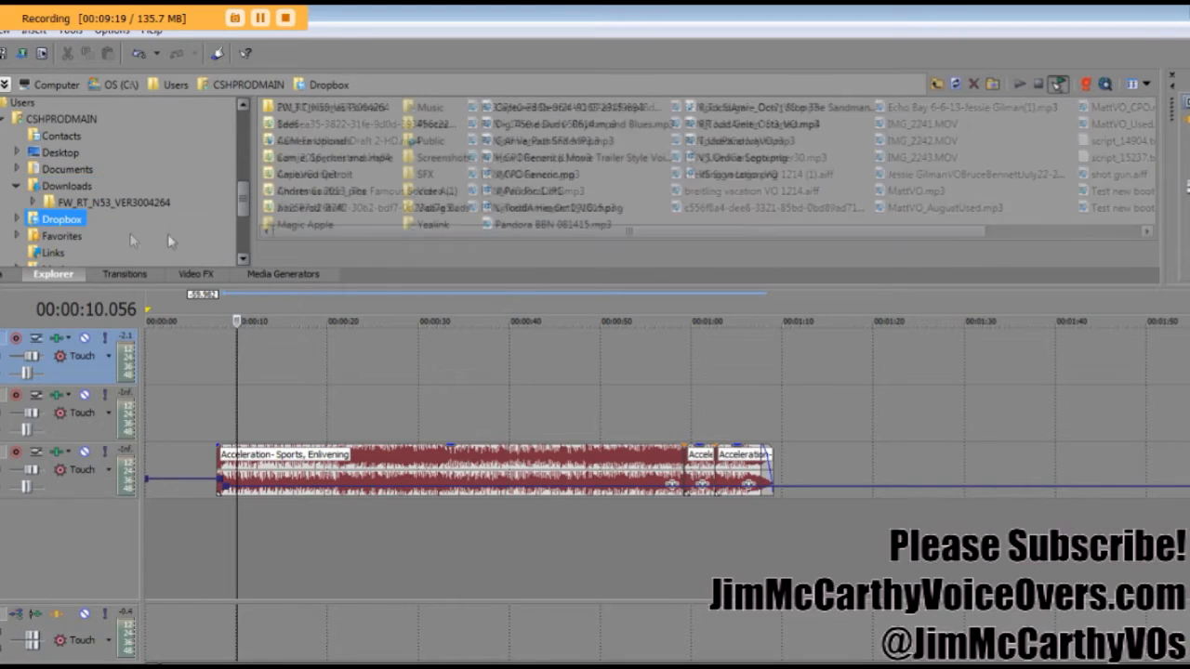
Step: Open the 2015 December folder under Audia, going through the production folder, CNS and the YPS client folder
{"action": "double_click", "coordinate": [307, 208]}
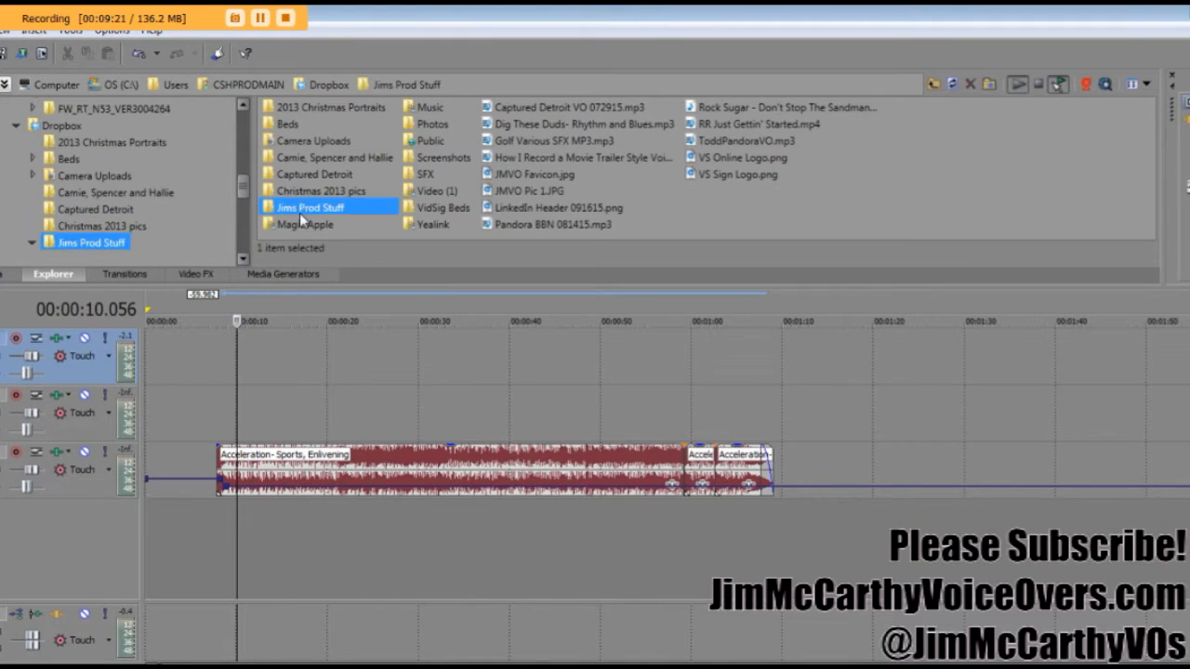
{"action": "double_click", "coordinate": [294, 112]}
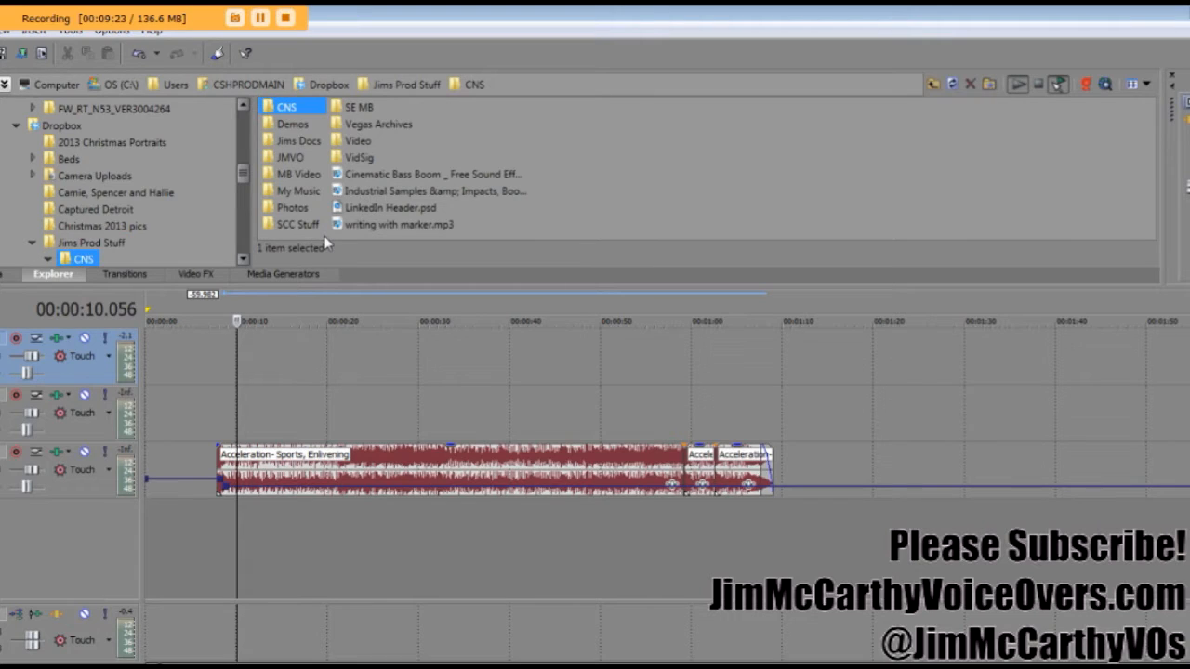
{"action": "left_click_drag", "start_coordinate": [516, 230], "coordinate": [907, 244]}
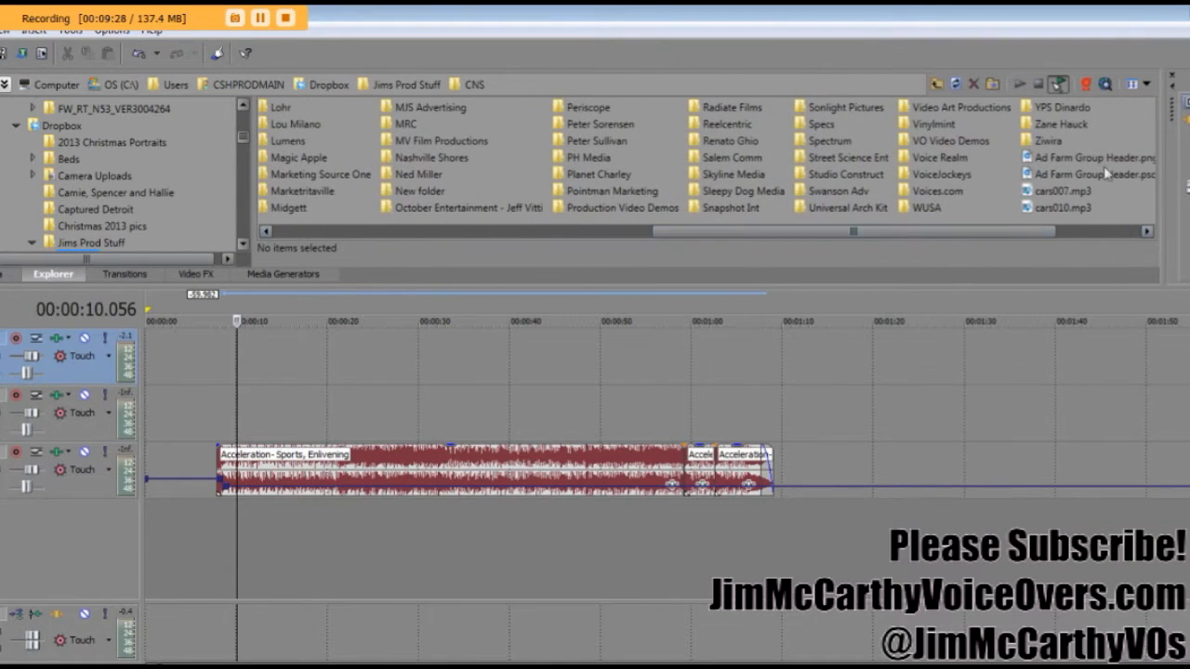
{"action": "double_click", "coordinate": [1069, 108]}
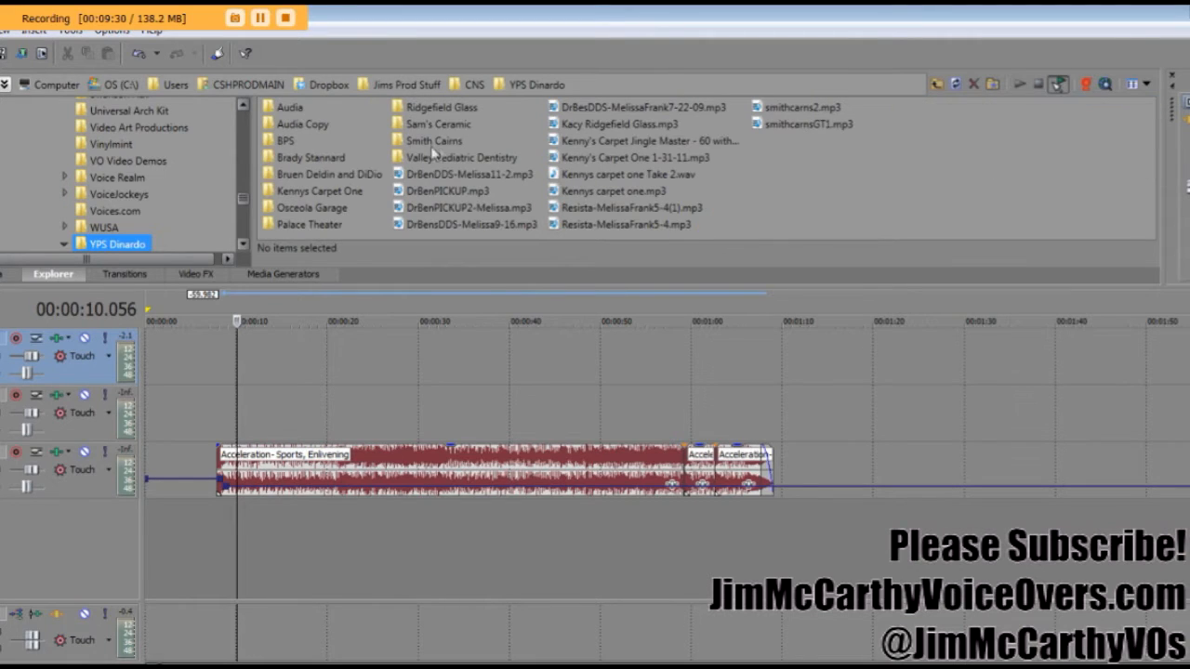
{"action": "double_click", "coordinate": [287, 110]}
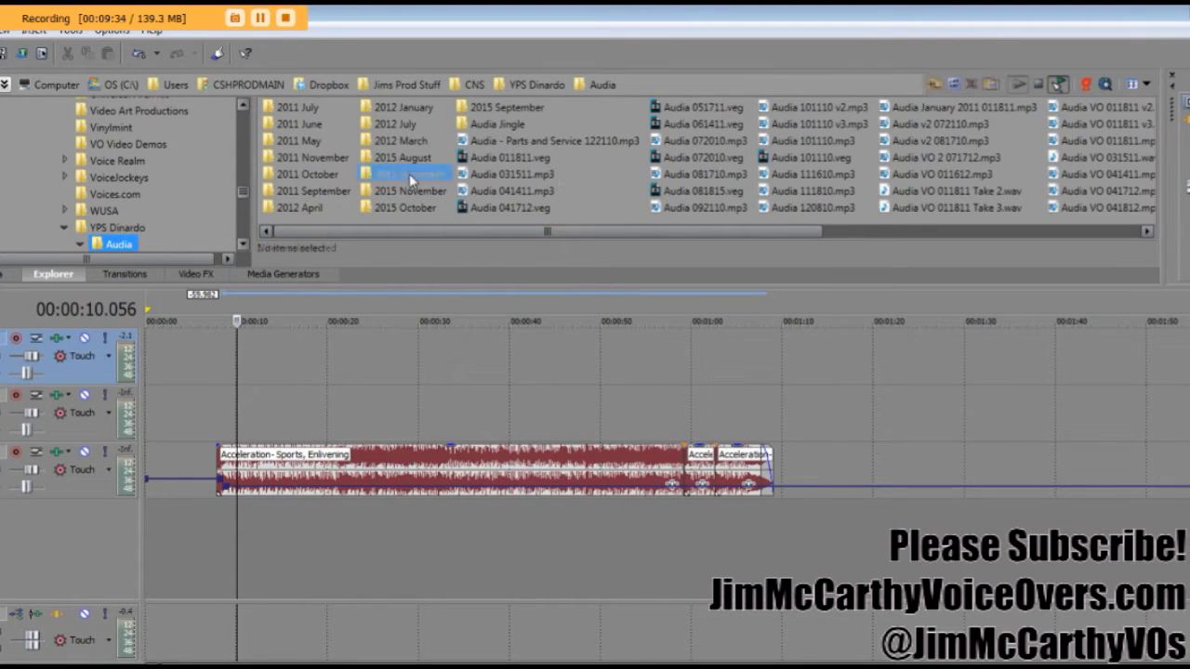
{"action": "double_click", "coordinate": [410, 175]}
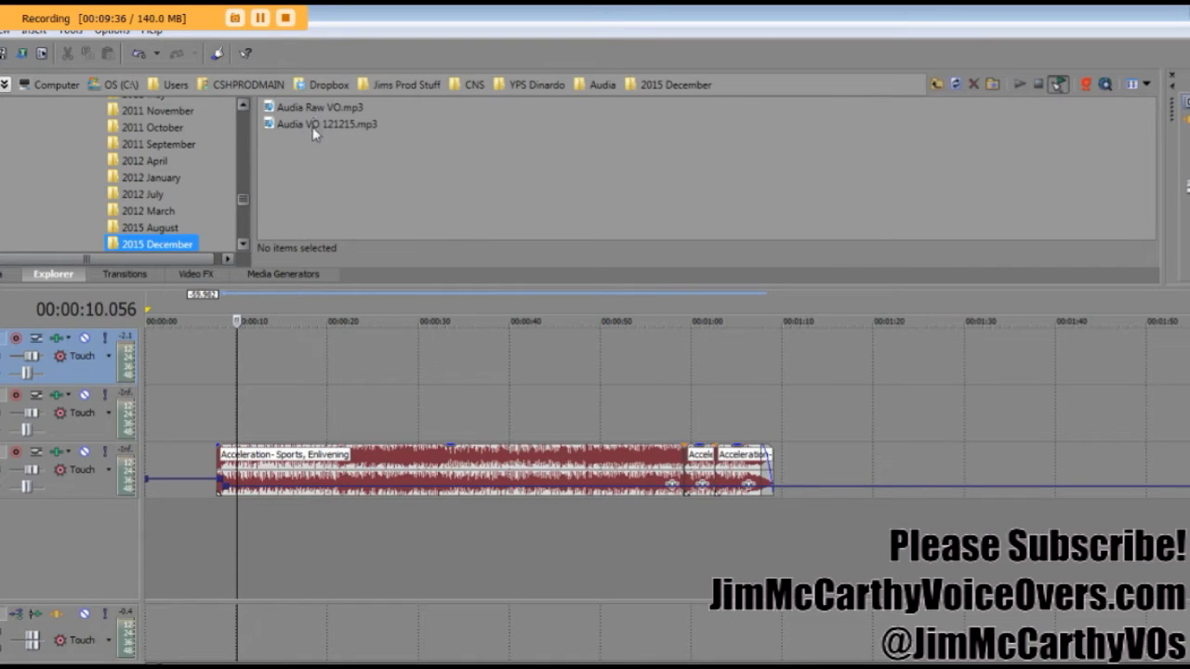
Step: Place Audia VO 121215.mp3 on the first audio track, starting at about 8.4 seconds, shortly after the music begins
{"action": "left_click_drag", "start_coordinate": [314, 130], "coordinate": [274, 365]}
{"action": "scroll", "coordinate": [275, 364], "scroll_direction": "up", "scroll_amount": 3}
{"action": "left_click_drag", "start_coordinate": [489, 363], "coordinate": [378, 364]}
{"action": "scroll", "coordinate": [378, 363], "scroll_direction": "up", "scroll_amount": 1}
{"action": "scroll", "coordinate": [378, 363], "scroll_direction": "up", "scroll_amount": 1}
Step: Play the opening of the voice-over with the music from about 8.2 seconds
{"action": "left_click", "coordinate": [529, 367]}
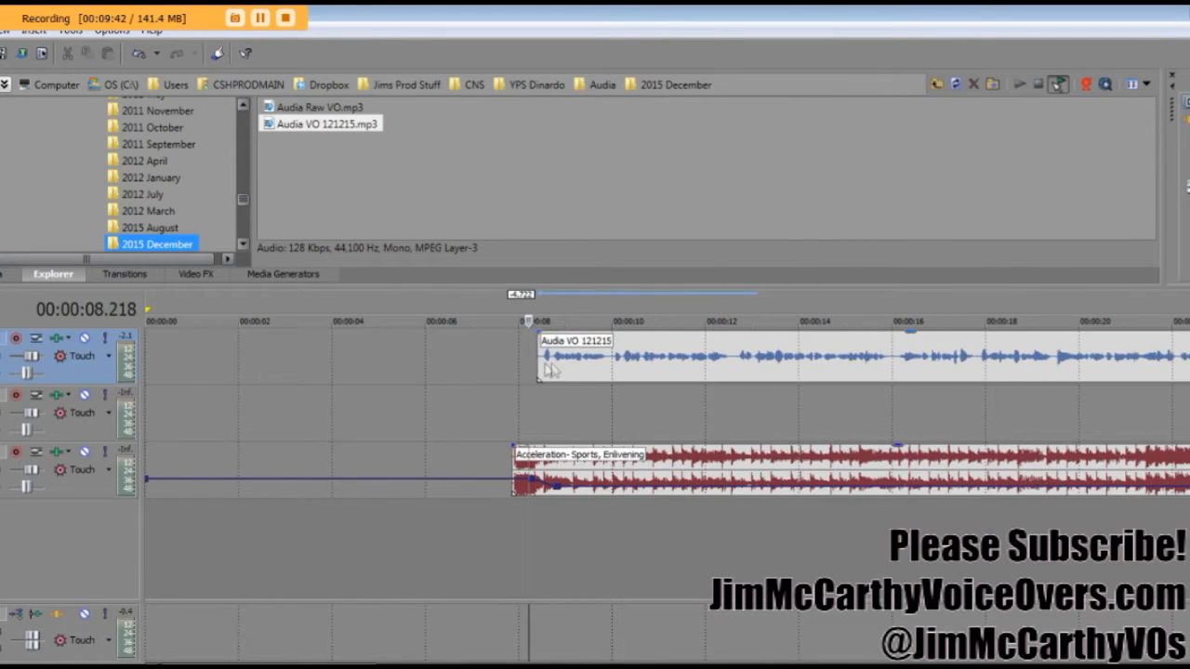
{"action": "key", "text": "space"}
{"action": "scroll", "coordinate": [599, 373], "scroll_direction": "down", "scroll_amount": 2}
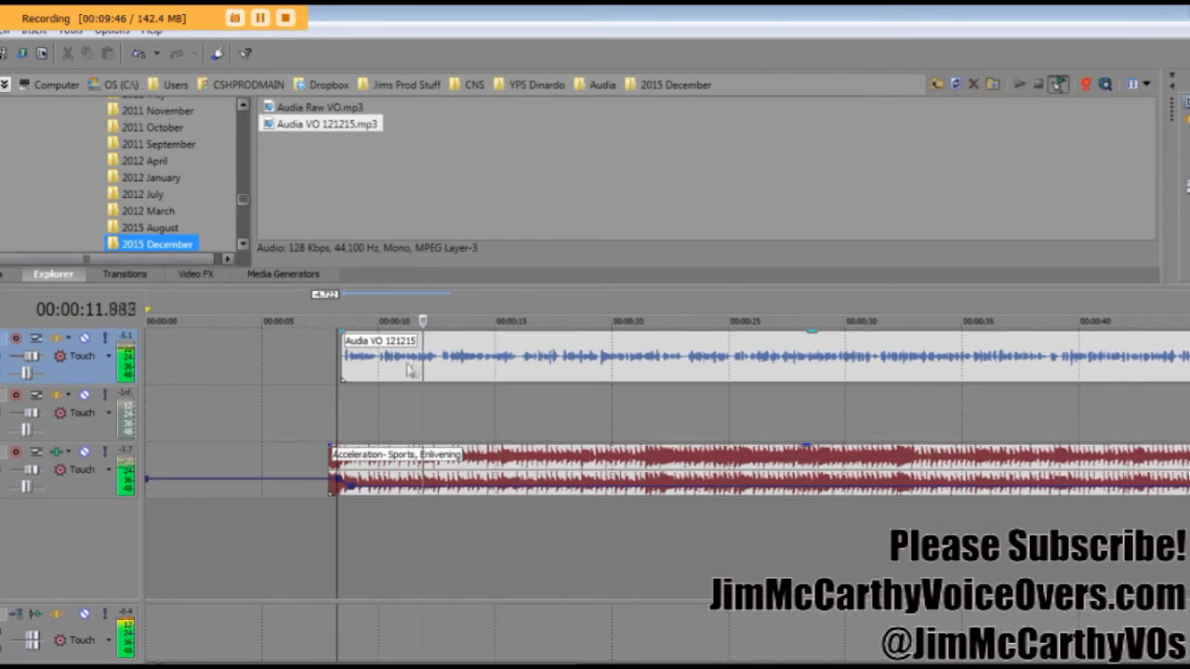
{"action": "left_click", "coordinate": [449, 370]}
{"action": "scroll", "coordinate": [480, 364], "scroll_direction": "down", "scroll_amount": 2}
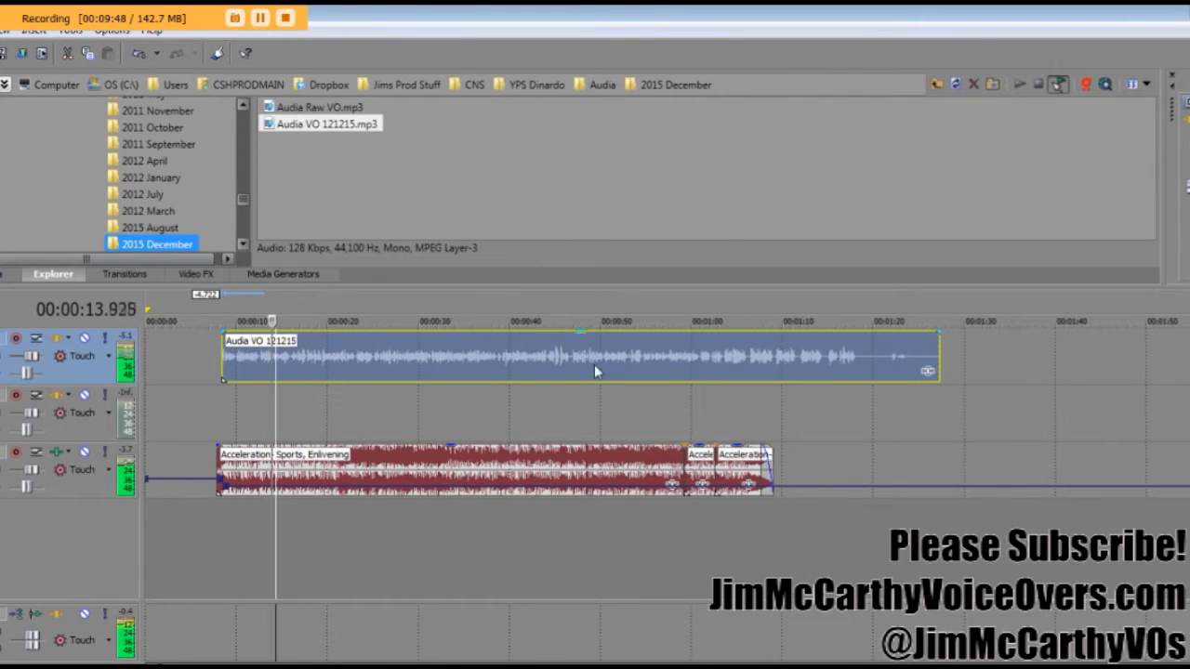
Step: Set the voice-over clip's time stretch method to élastique with Soloist (Speech) attributes, and try time-stretching its end edge
{"action": "right_click", "coordinate": [495, 373]}
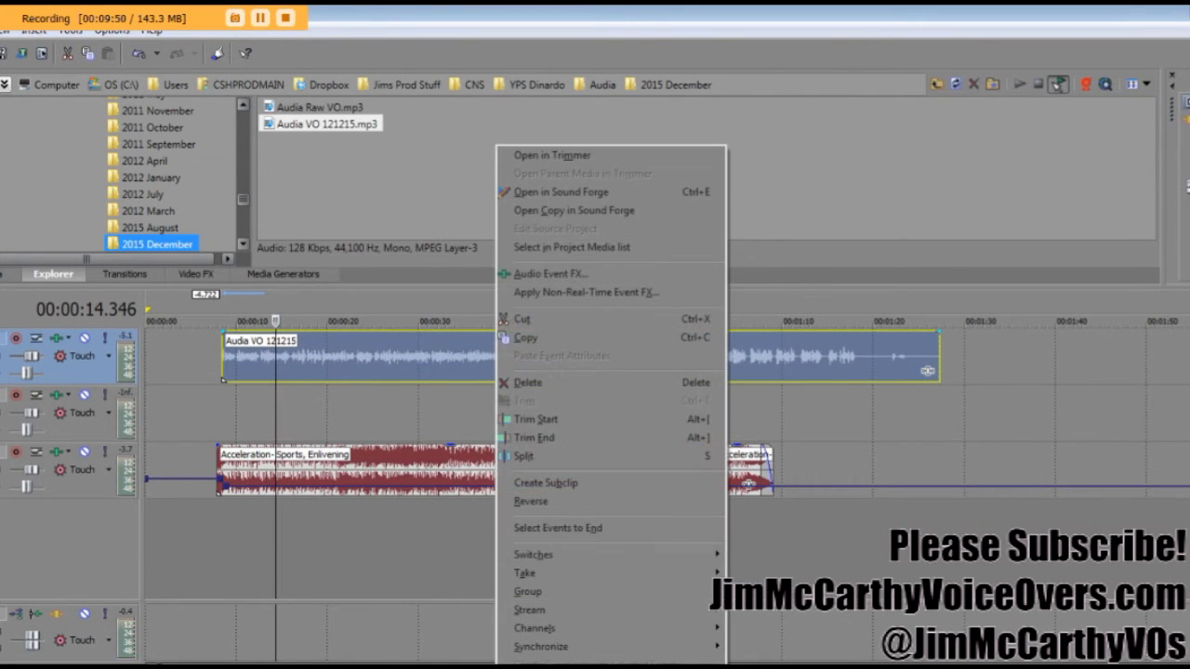
{"action": "left_click", "coordinate": [542, 667]}
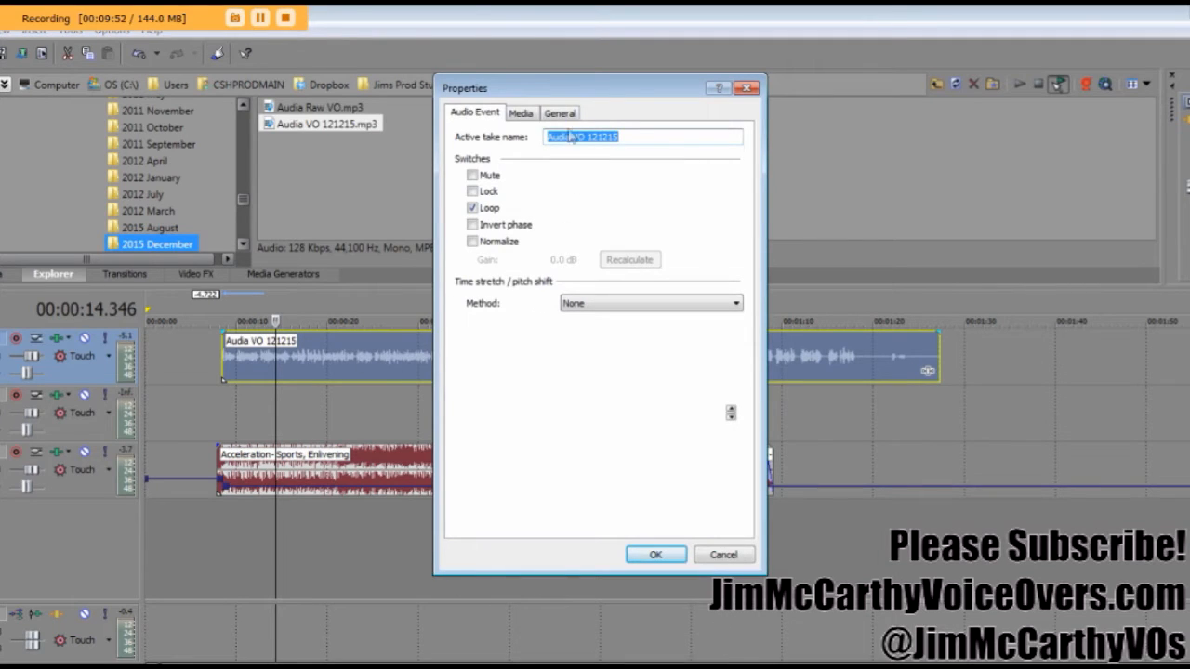
{"action": "left_click", "coordinate": [524, 115]}
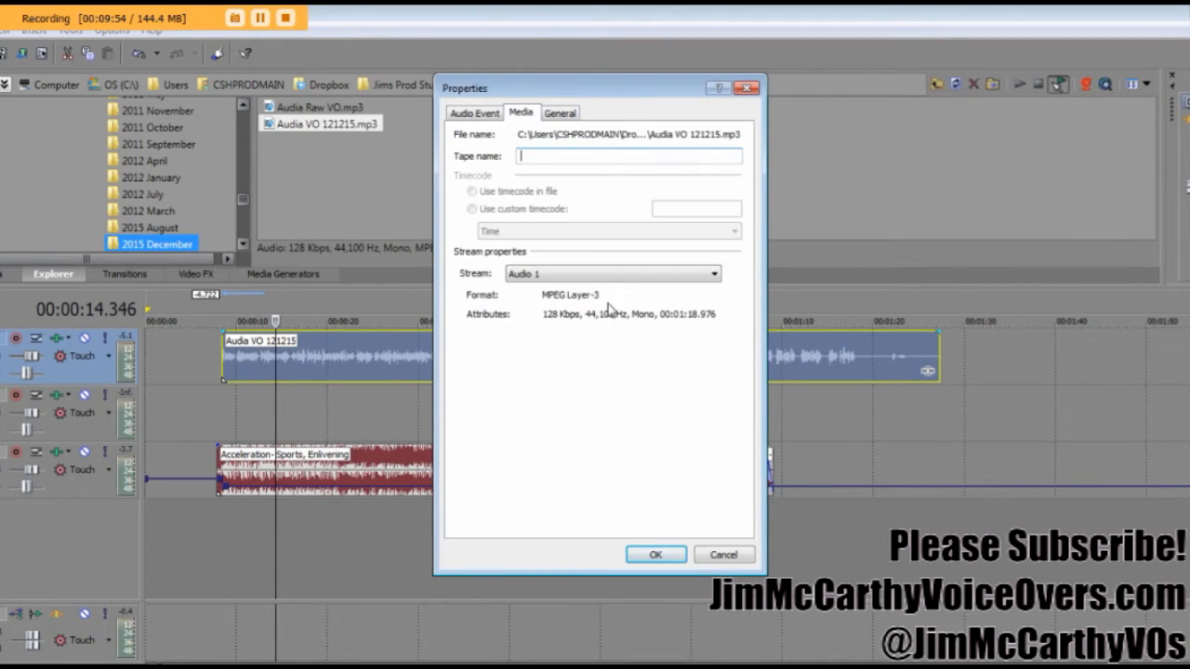
{"action": "left_click", "coordinate": [480, 115]}
{"action": "left_click", "coordinate": [587, 307]}
{"action": "left_click", "coordinate": [588, 331]}
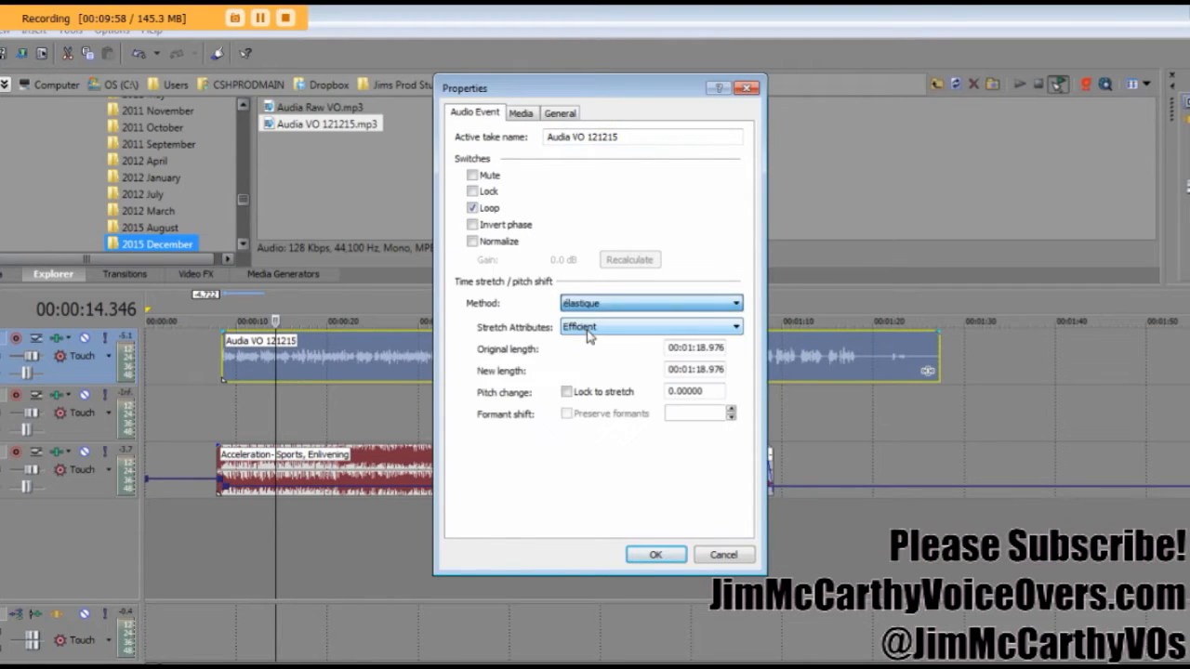
{"action": "left_click", "coordinate": [589, 327]}
{"action": "left_click", "coordinate": [584, 375]}
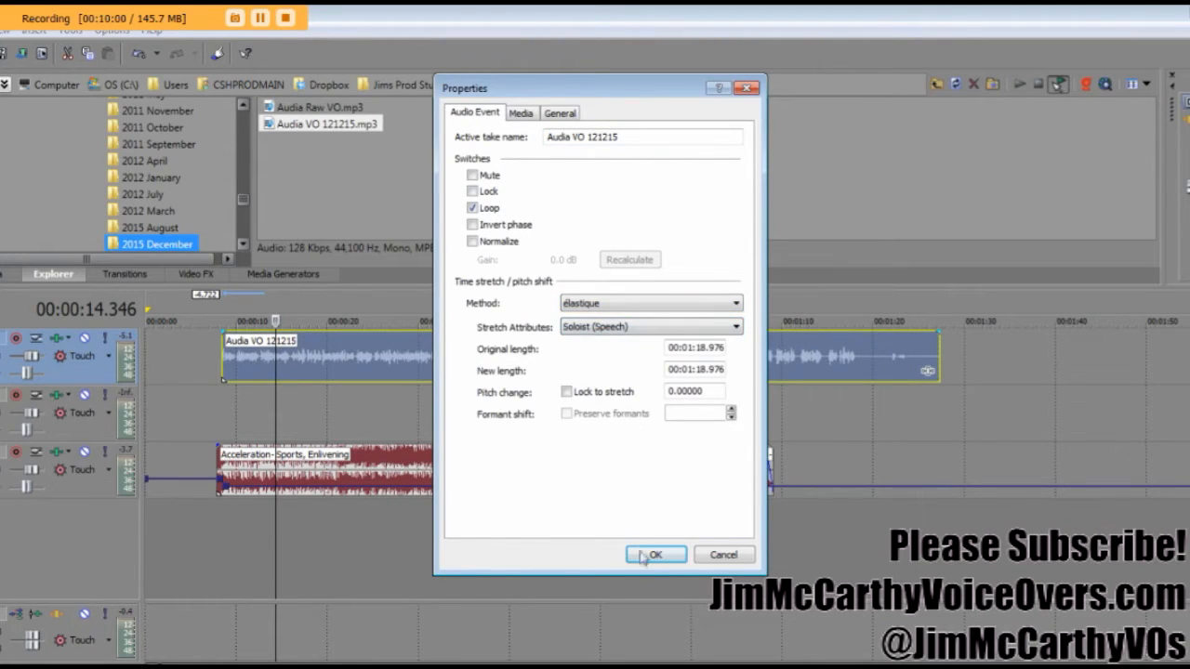
{"action": "left_click", "coordinate": [651, 556]}
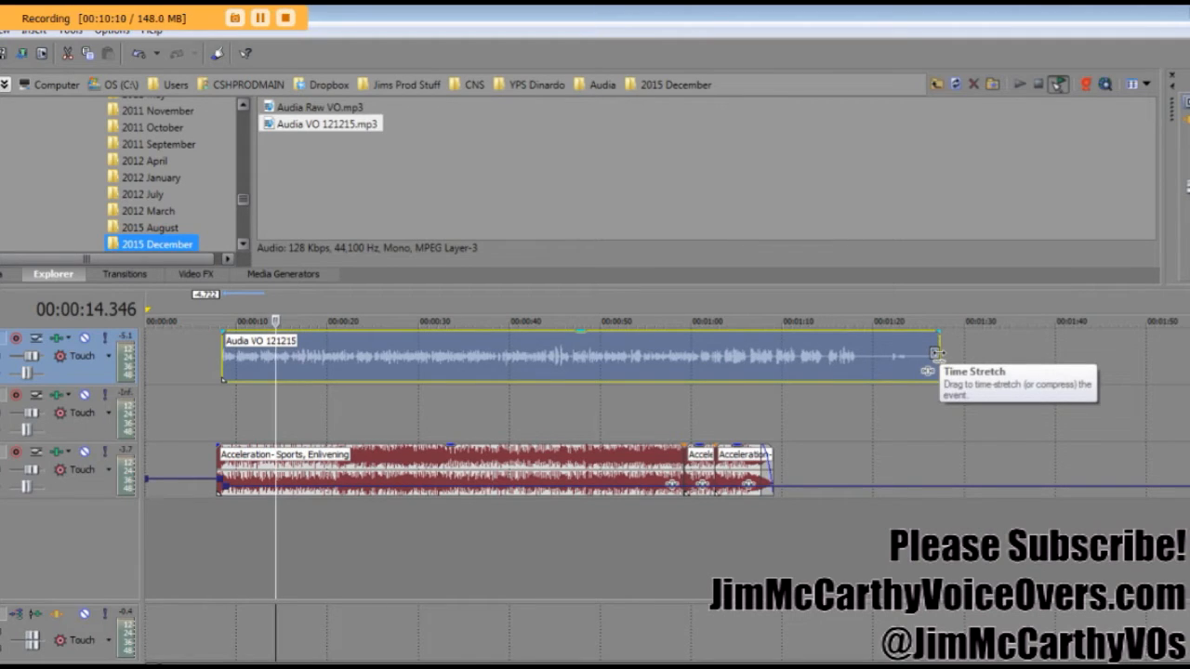
{"action": "mouse_move", "coordinate": [935, 353]}
{"action": "left_mouse_down"}
{"action": "mouse_move", "coordinate": [826, 352]}
{"action": "mouse_move", "coordinate": [937, 357]}
{"action": "left_mouse_up"}
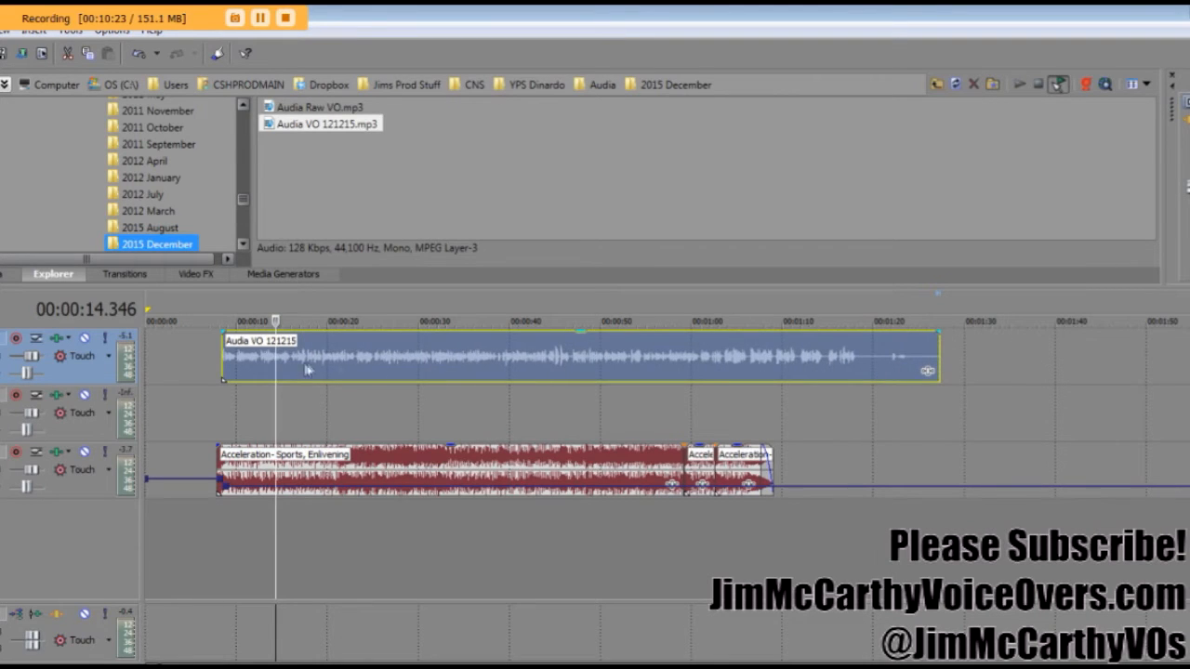
Step: In Track 1's Track EQ, set the fourth band, a high shelf, to -0.3 dB at 10,514 Hz
{"action": "left_click", "coordinate": [253, 358]}
{"action": "scroll", "coordinate": [461, 400], "scroll_direction": "up", "scroll_amount": 5}
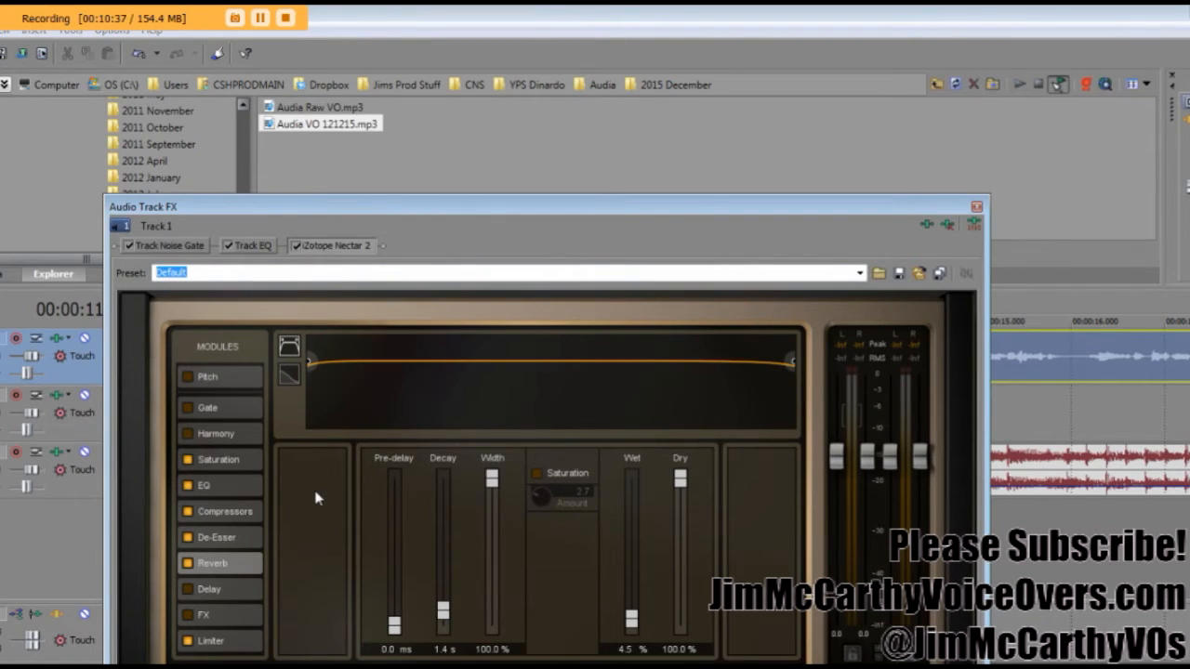
{"action": "left_click", "coordinate": [254, 249]}
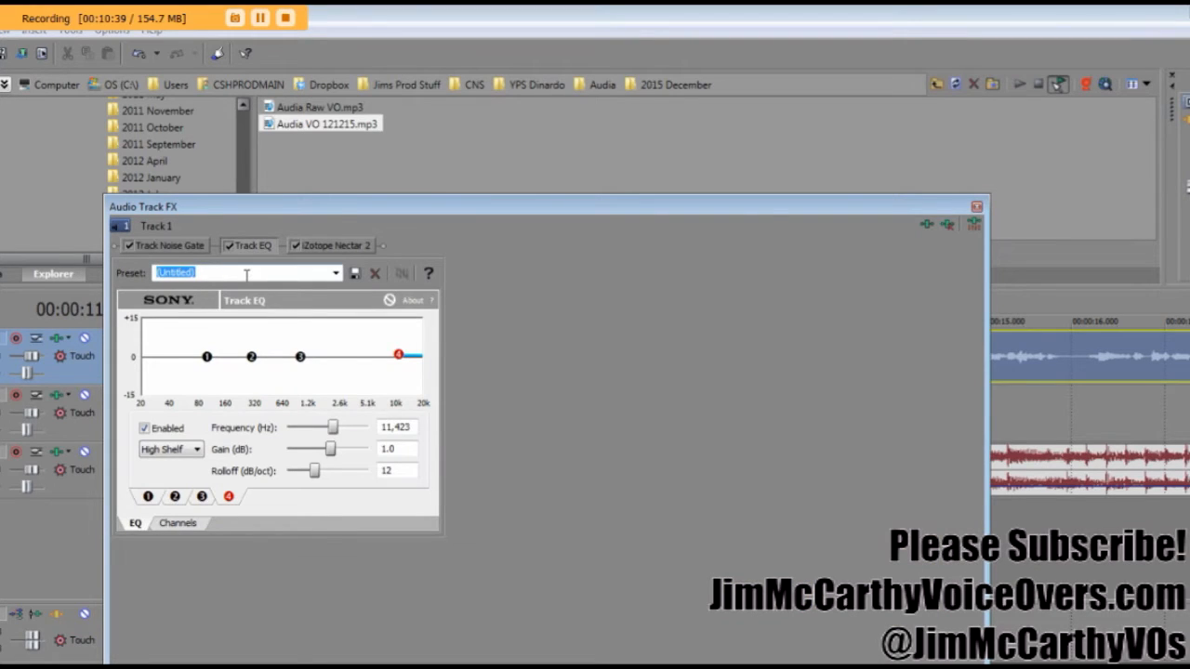
{"action": "left_click_drag", "start_coordinate": [398, 355], "coordinate": [397, 359]}
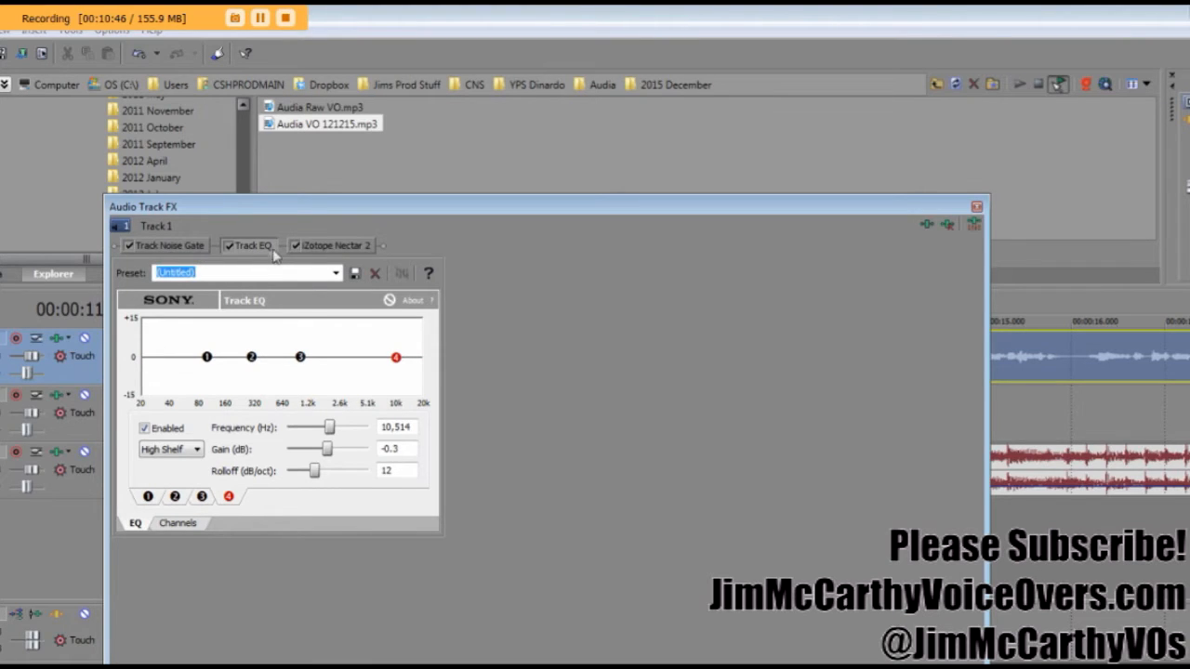
Step: Examine the Voice Over & Dialogue presets and the modules of iZotope Nectar 2 on Track 1, and close the effects window
{"action": "left_click", "coordinate": [337, 247]}
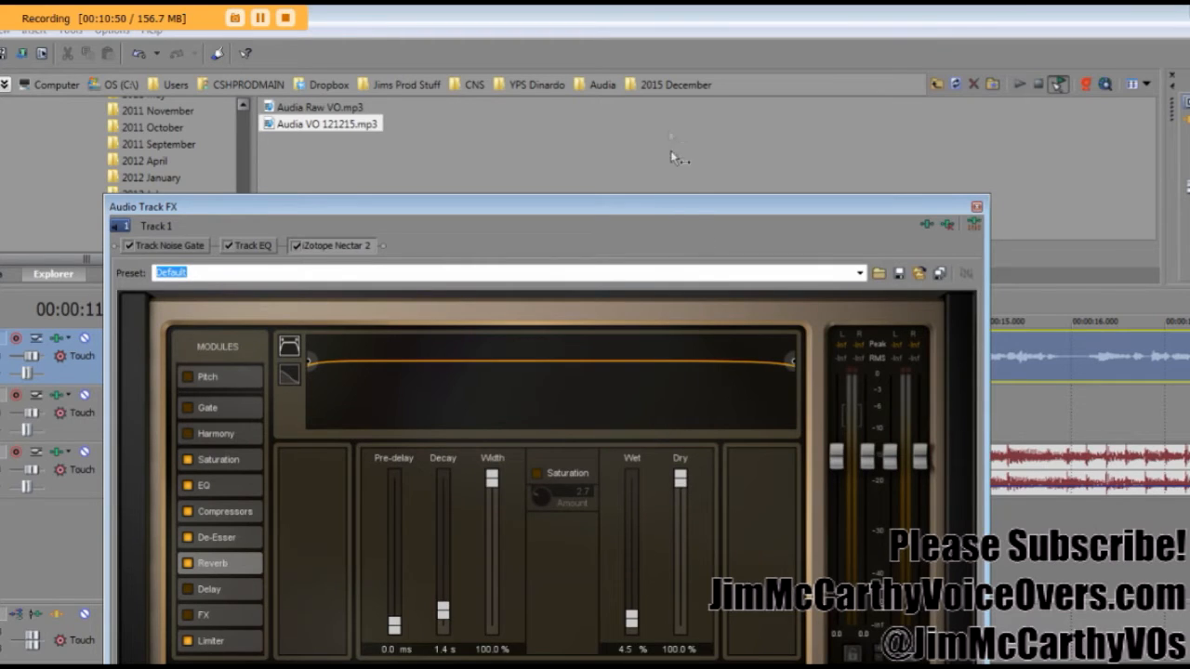
{"action": "left_click_drag", "start_coordinate": [654, 210], "coordinate": [650, 111]}
{"action": "left_click", "coordinate": [459, 649]}
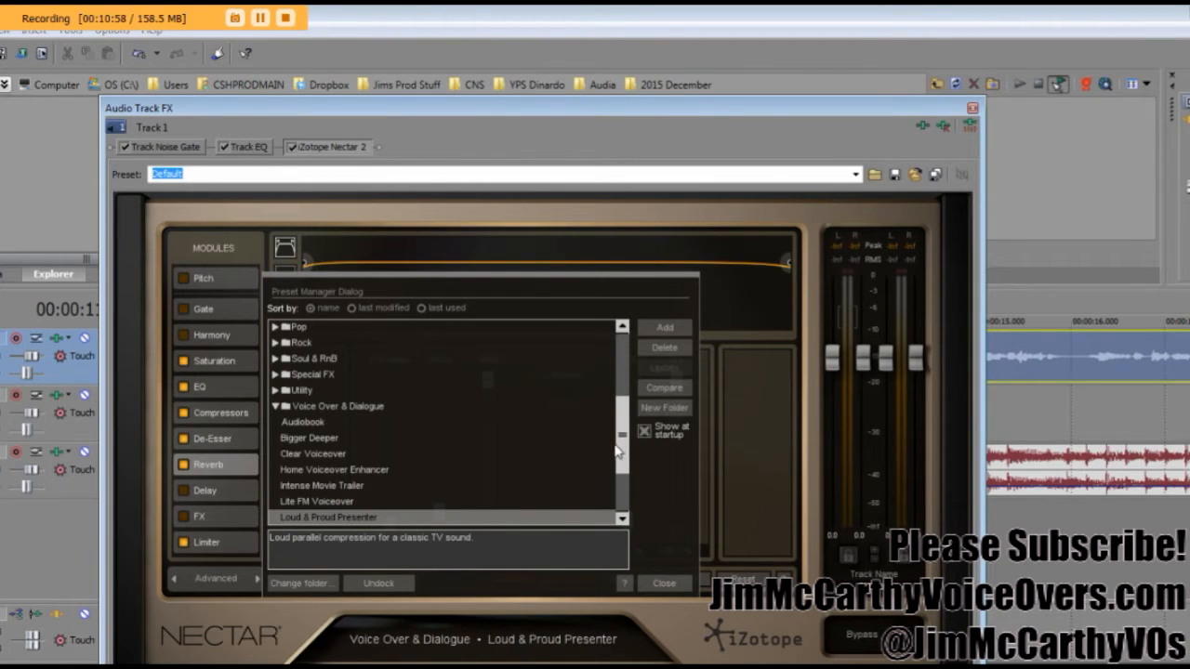
{"action": "left_click_drag", "start_coordinate": [623, 437], "coordinate": [627, 472]}
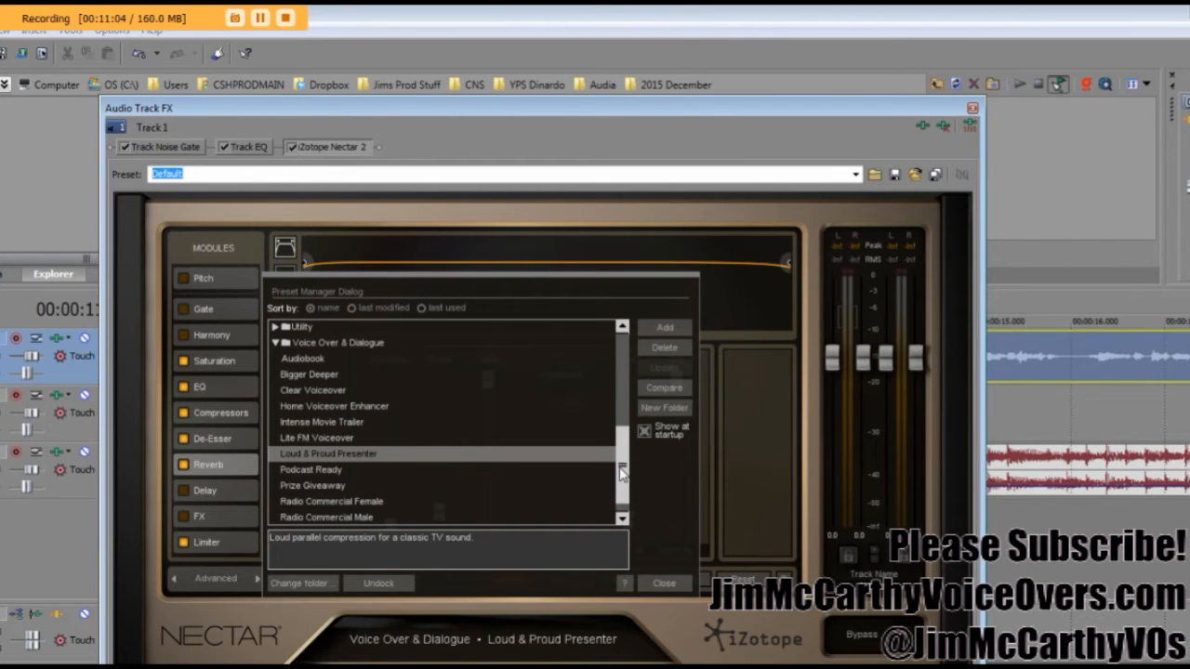
{"action": "left_click_drag", "start_coordinate": [622, 473], "coordinate": [622, 498]}
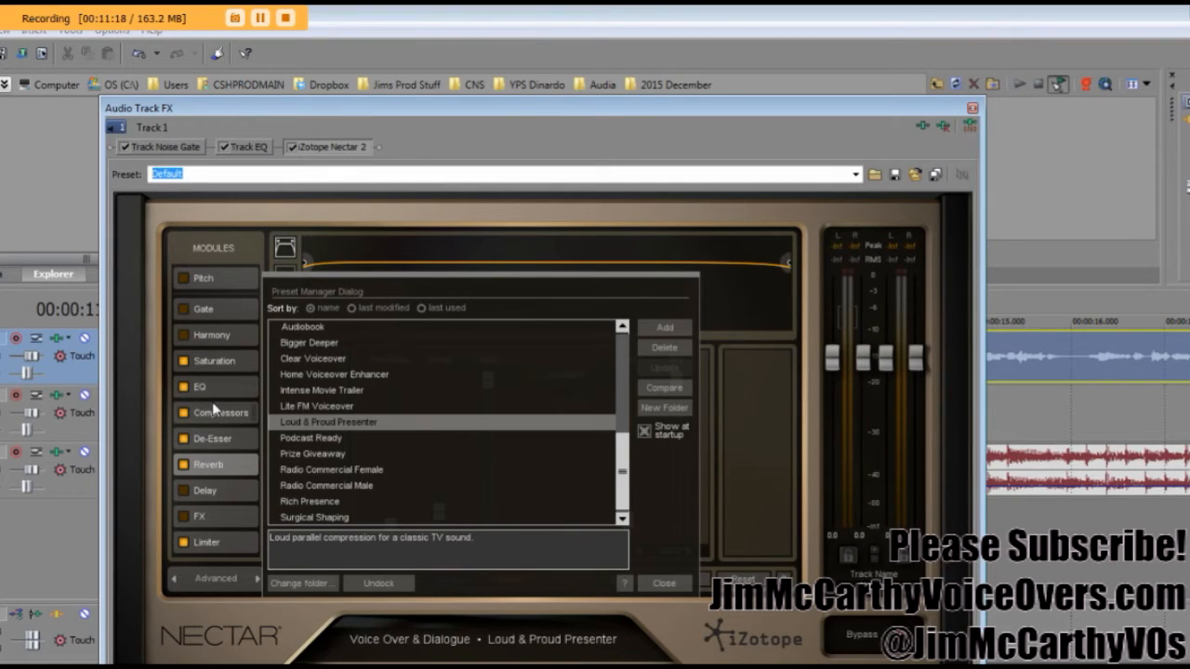
{"action": "left_click", "coordinate": [223, 470]}
{"action": "left_click", "coordinate": [973, 109]}
Step: Play the voice-over and music mix from just before the music starts, and stop playback
{"action": "left_click", "coordinate": [358, 415]}
{"action": "scroll", "coordinate": [358, 416], "scroll_direction": "up", "scroll_amount": 1}
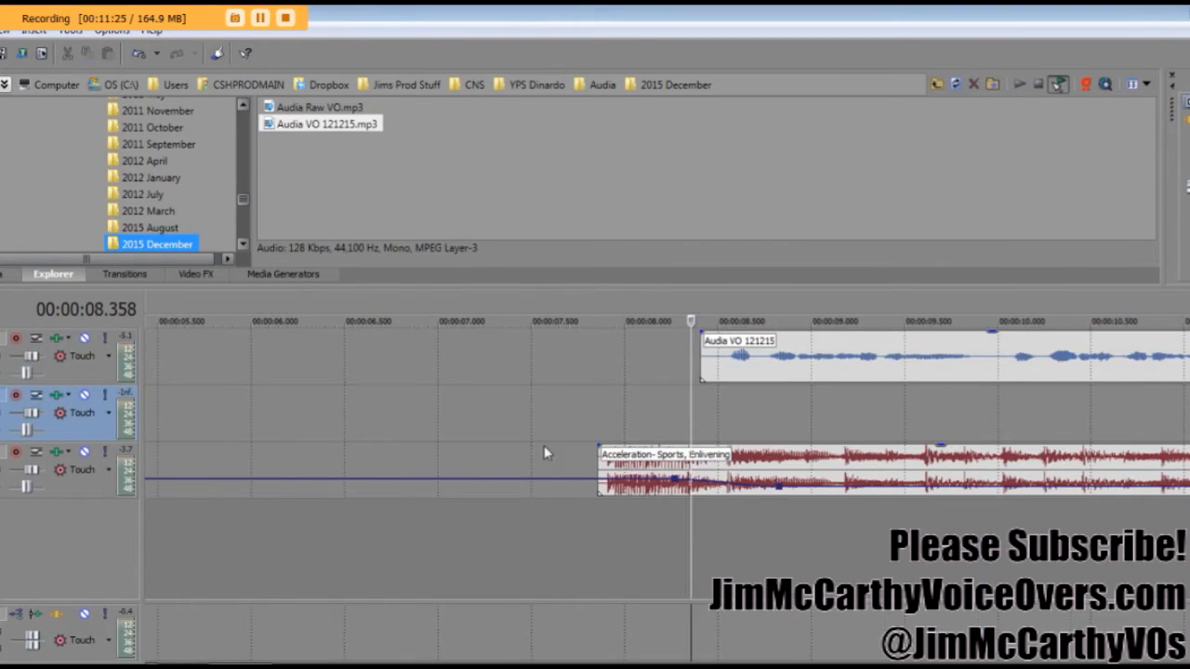
{"action": "left_click", "coordinate": [636, 433]}
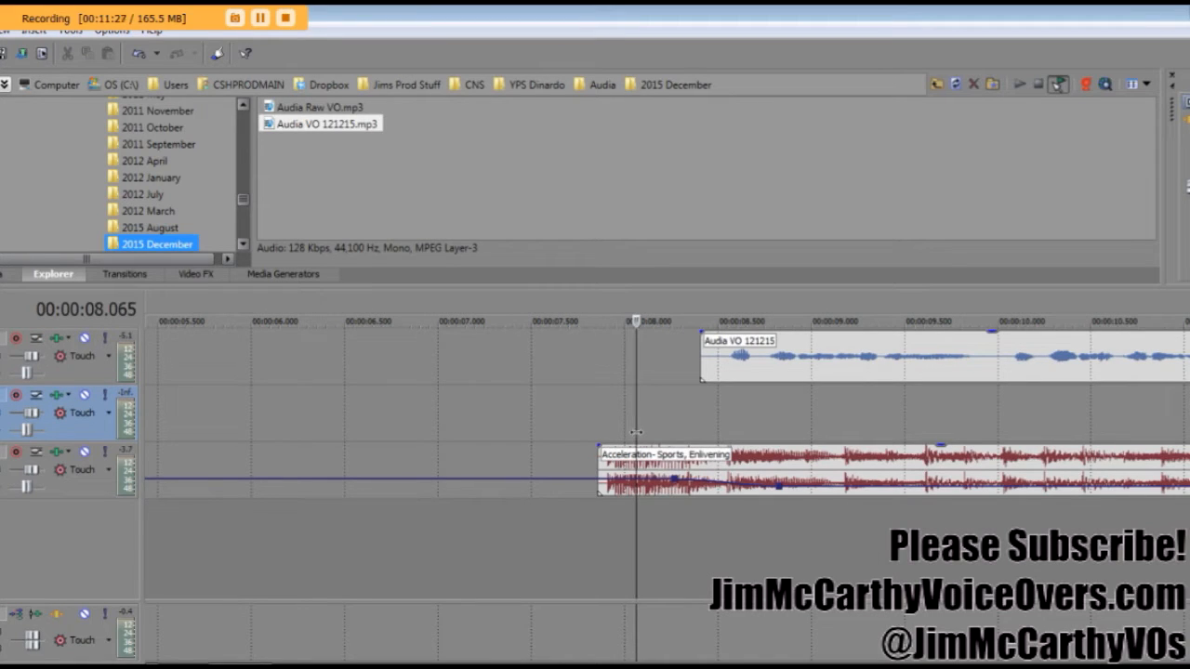
{"action": "left_click", "coordinate": [583, 415]}
{"action": "key", "text": "space"}
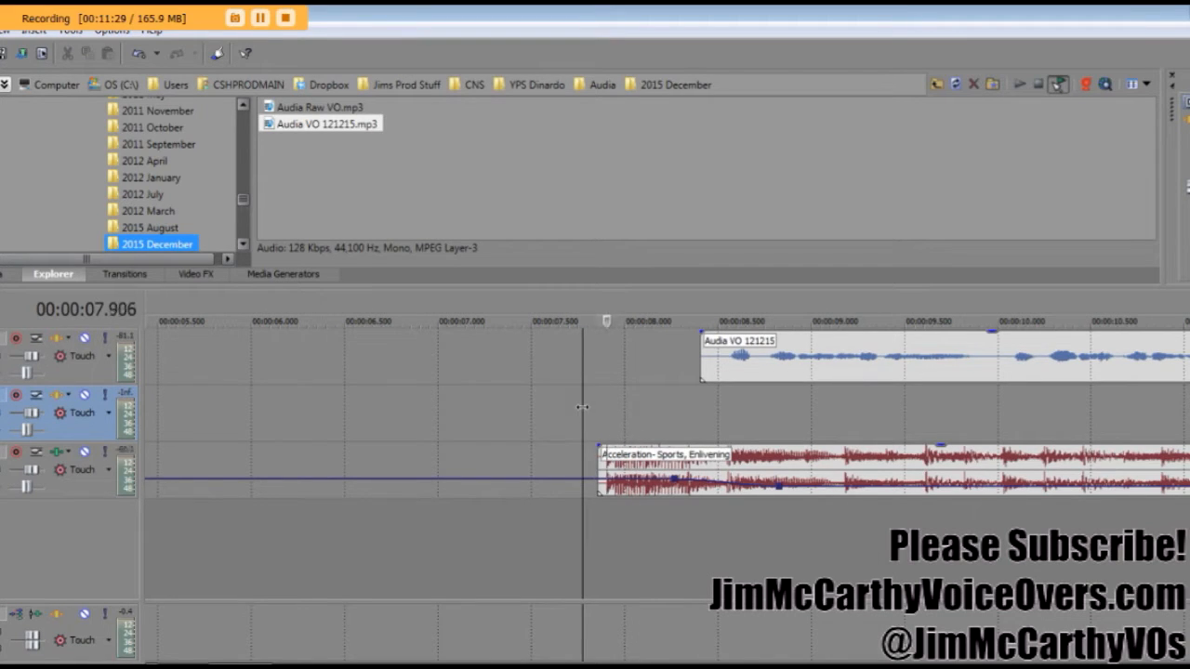
{"action": "scroll", "coordinate": [693, 451], "scroll_direction": "down", "scroll_amount": 4}
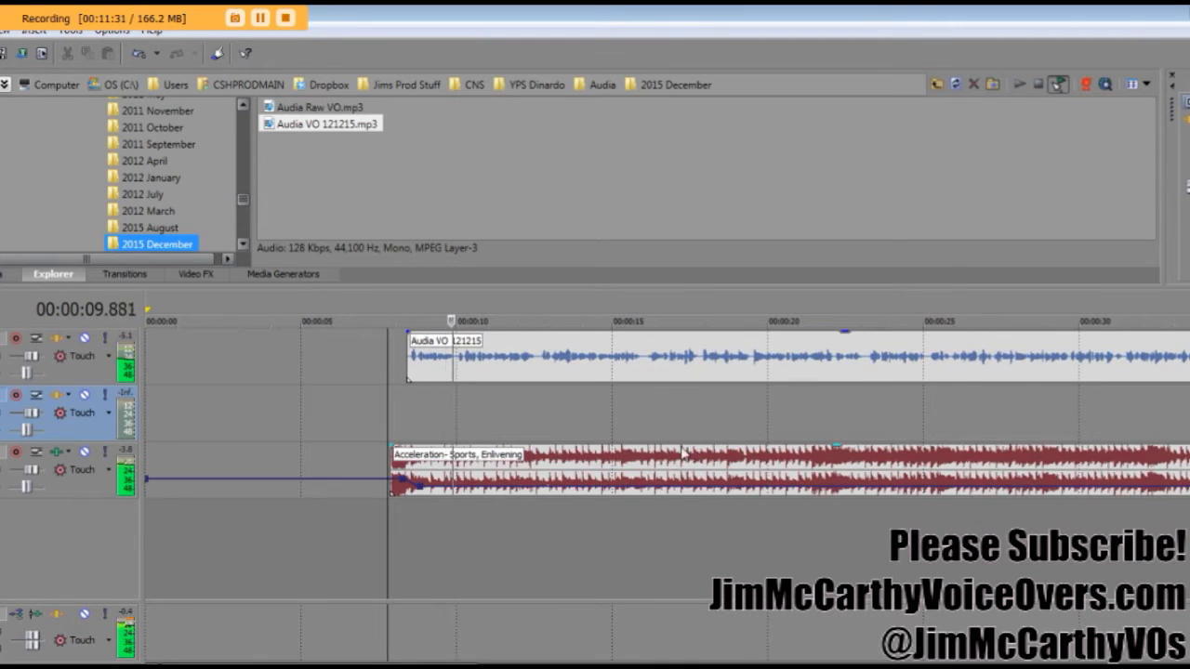
{"action": "scroll", "coordinate": [339, 446], "scroll_direction": "down", "scroll_amount": 4}
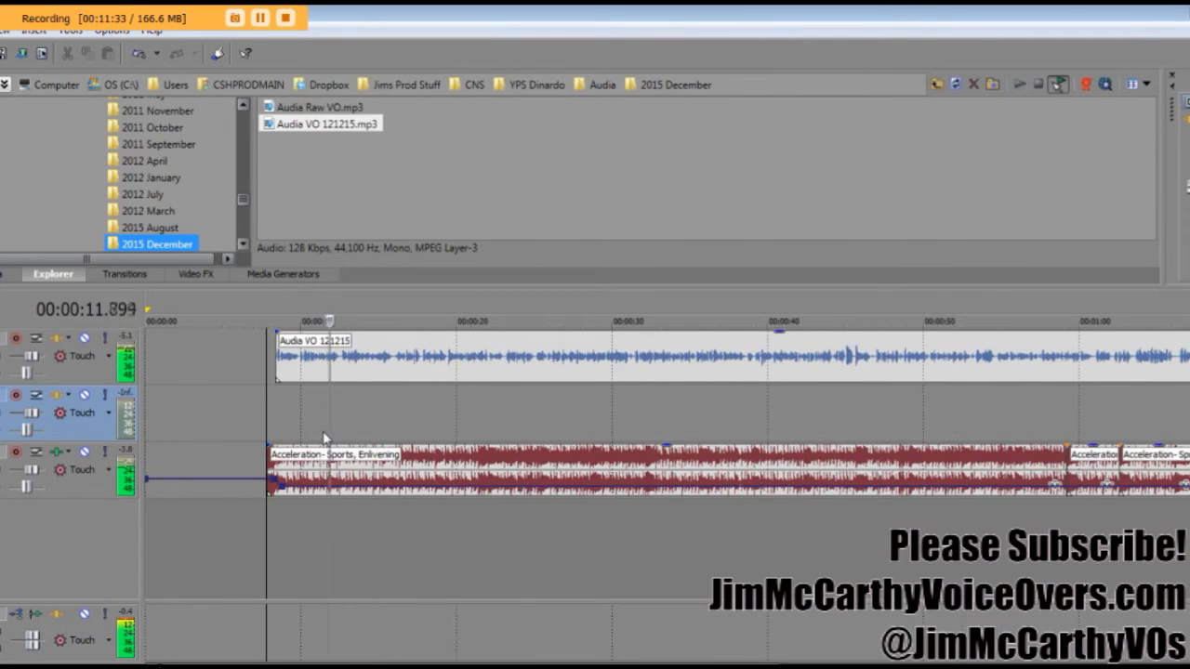
{"action": "scroll", "coordinate": [339, 447], "scroll_direction": "down", "scroll_amount": 2}
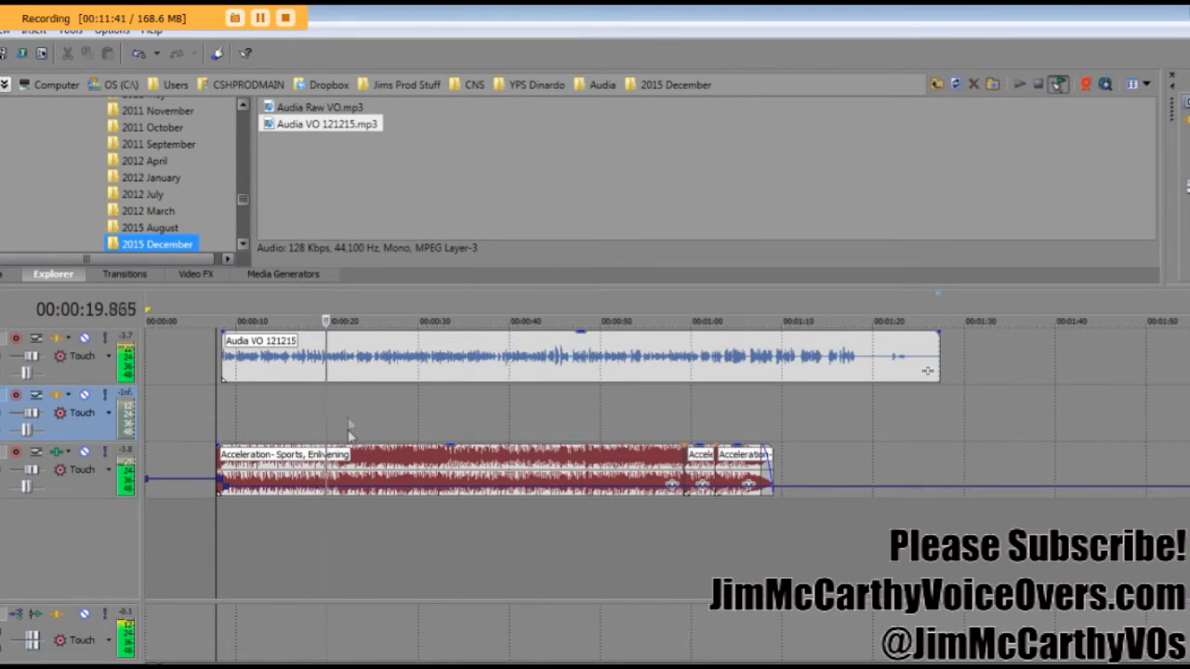
{"action": "left_click", "coordinate": [351, 366]}
{"action": "scroll", "coordinate": [644, 441], "scroll_direction": "up", "scroll_amount": 2}
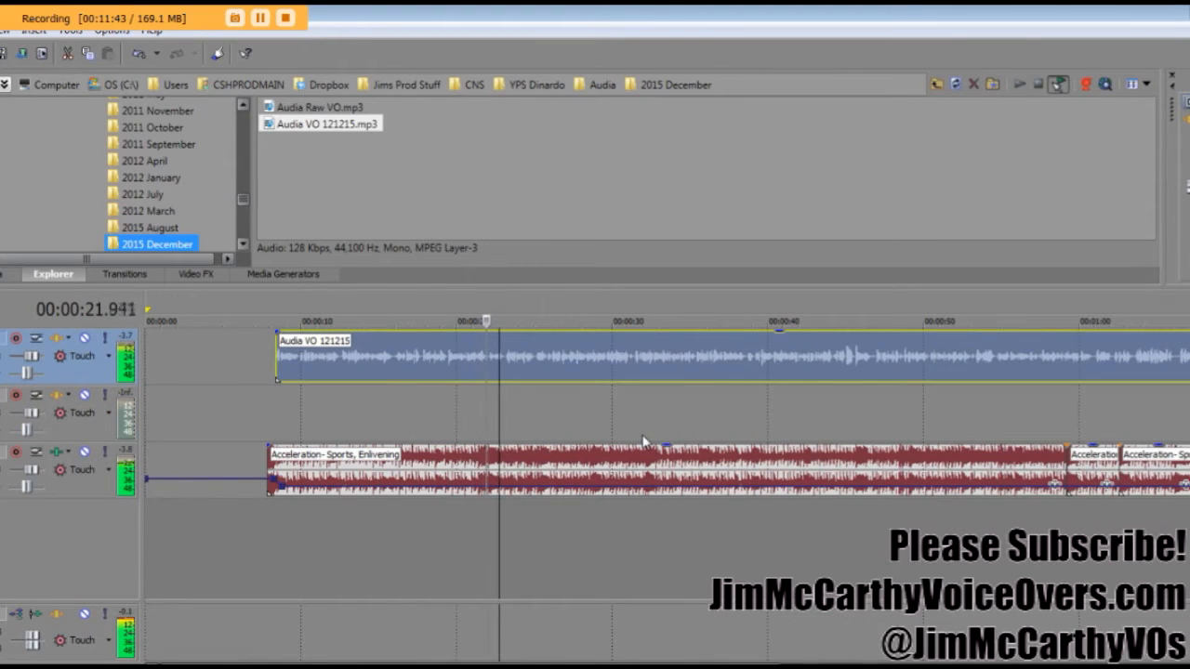
{"action": "left_click", "coordinate": [351, 365]}
{"action": "key", "text": "space"}
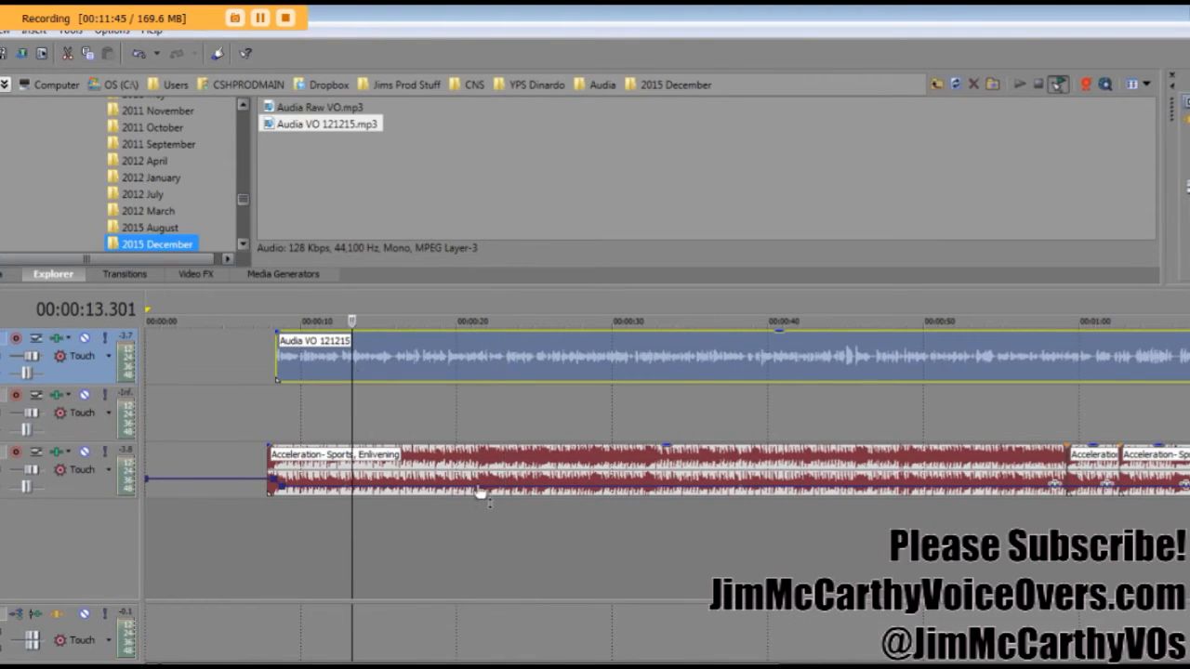
Step: Inspect the Track EQ settings on the music track, Track 3, and close the effects window
{"action": "left_click", "coordinate": [485, 474]}
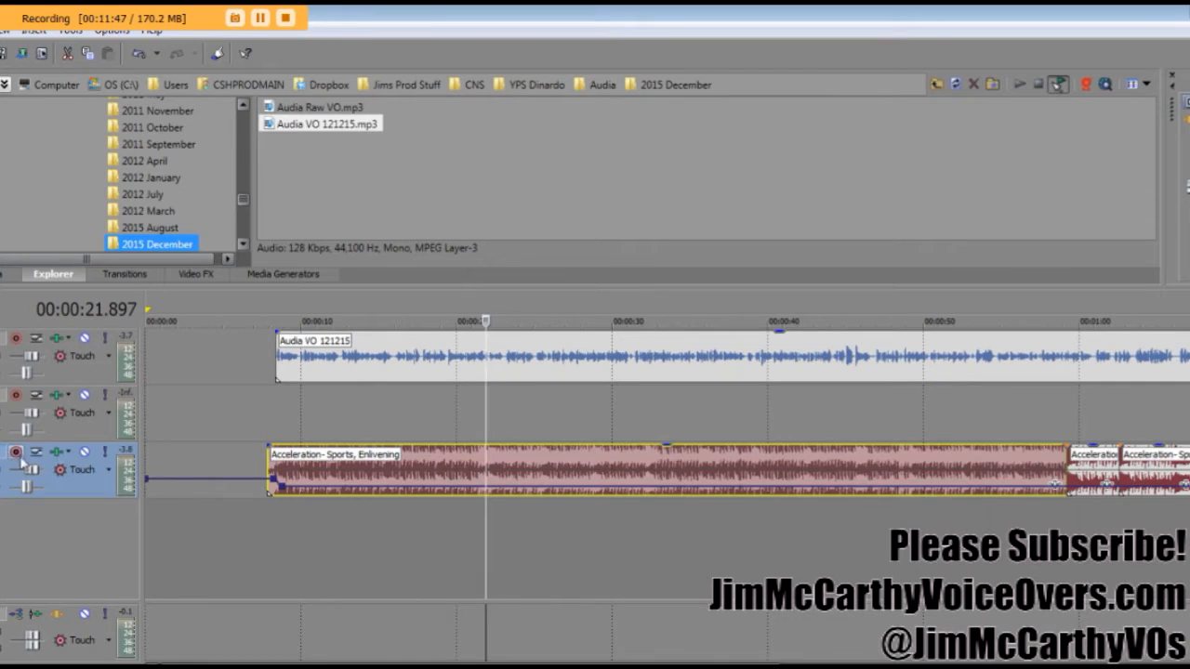
{"action": "left_click", "coordinate": [56, 453]}
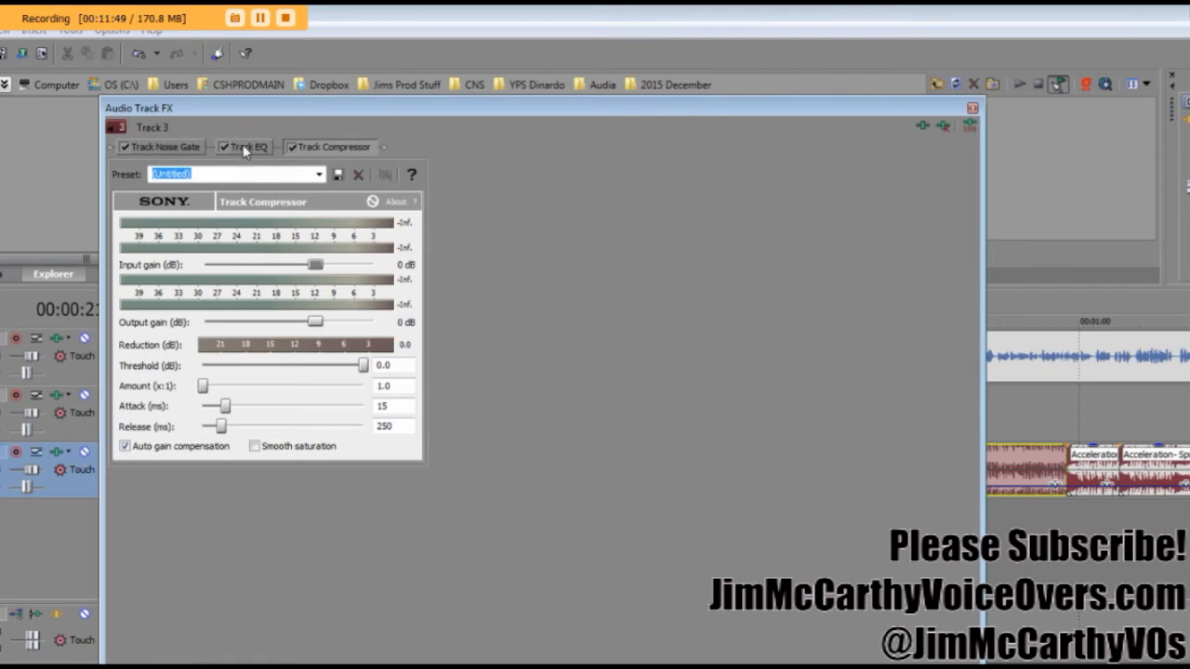
{"action": "left_click", "coordinate": [239, 146]}
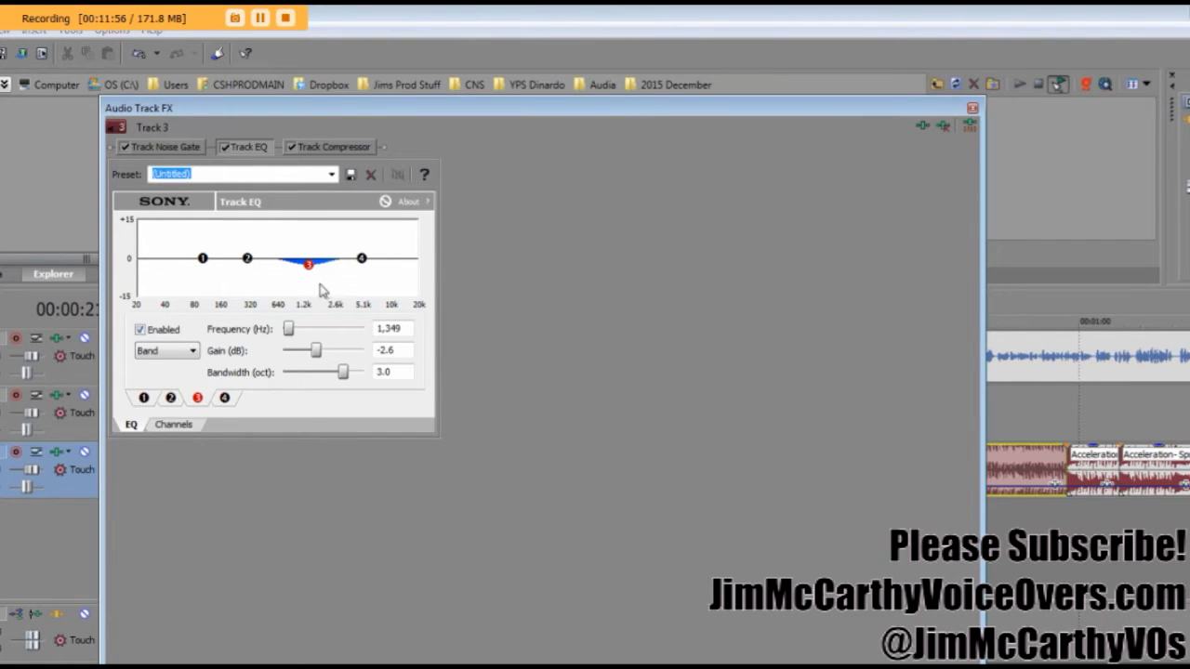
{"action": "left_click", "coordinate": [973, 109]}
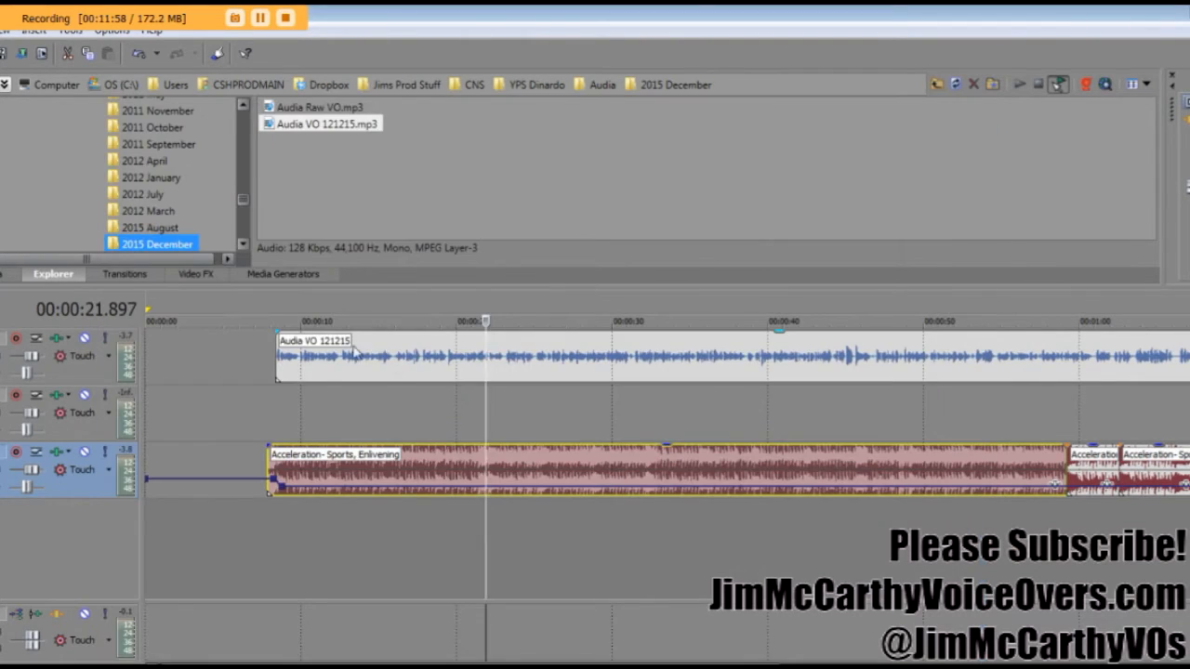
Step: Play the voice-over and music mix from about 8.3 s, where the voice-over begins, and stop playback
{"action": "left_click", "coordinate": [302, 374]}
{"action": "scroll", "coordinate": [302, 373], "scroll_direction": "up", "scroll_amount": 3}
{"action": "left_click", "coordinate": [533, 409]}
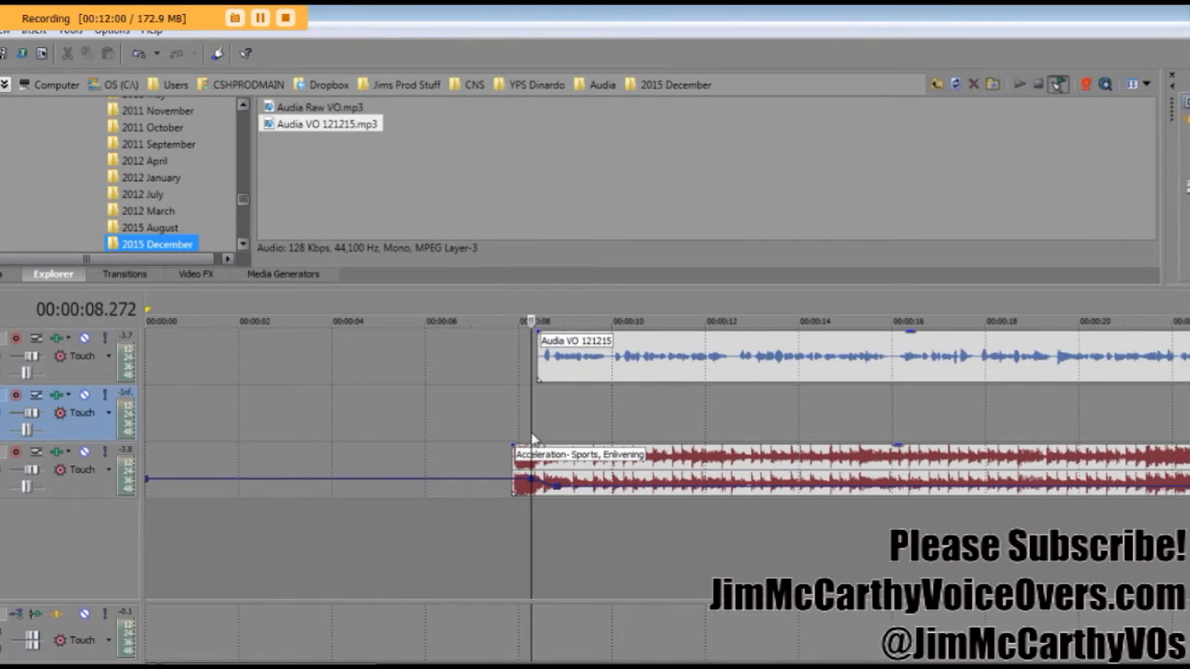
{"action": "key", "text": "space"}
{"action": "left_click", "coordinate": [607, 368]}
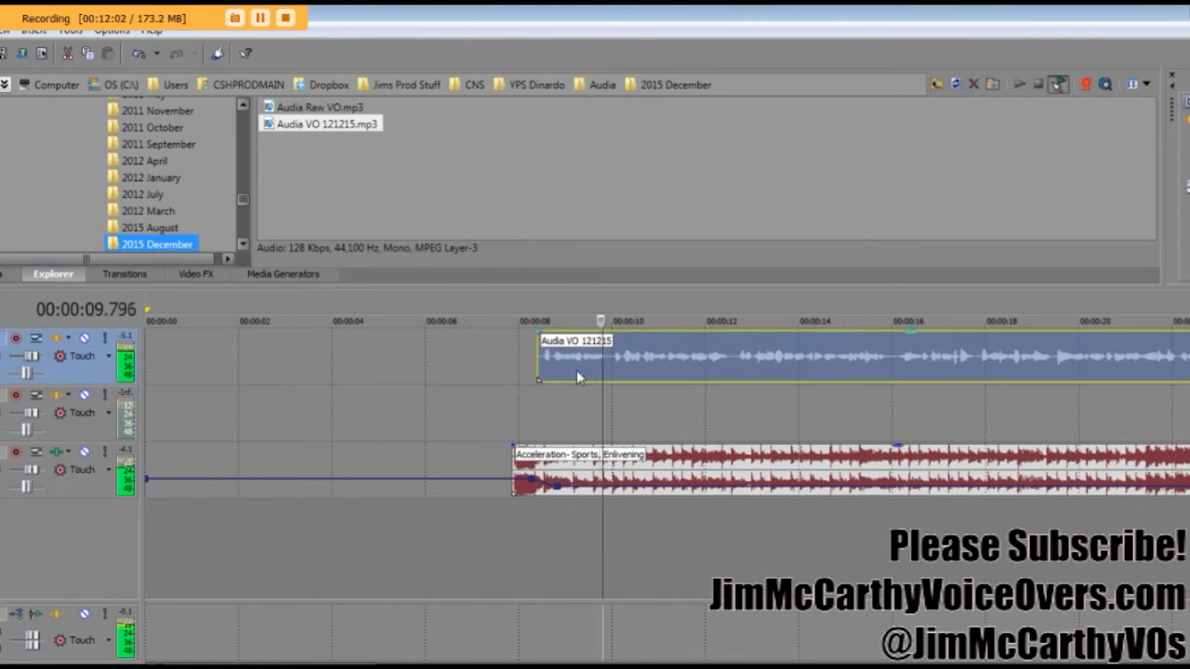
{"action": "scroll", "coordinate": [612, 489], "scroll_direction": "down", "scroll_amount": 5}
{"action": "scroll", "coordinate": [612, 487], "scroll_direction": "down", "scroll_amount": 3}
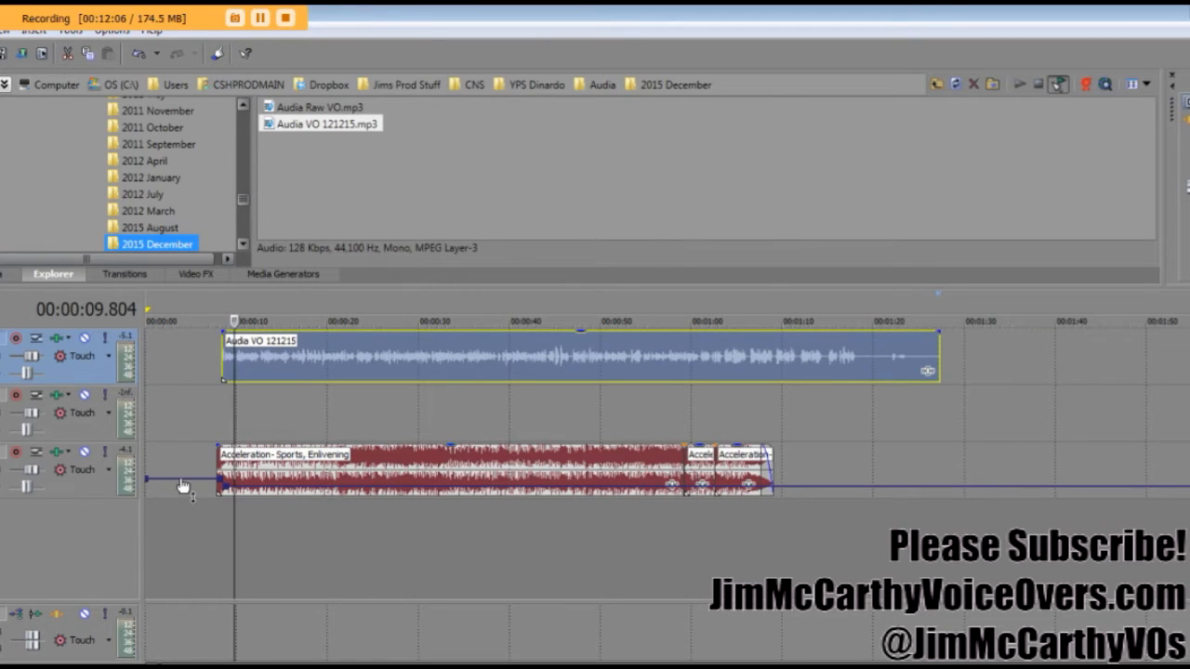
{"action": "key", "text": "space"}
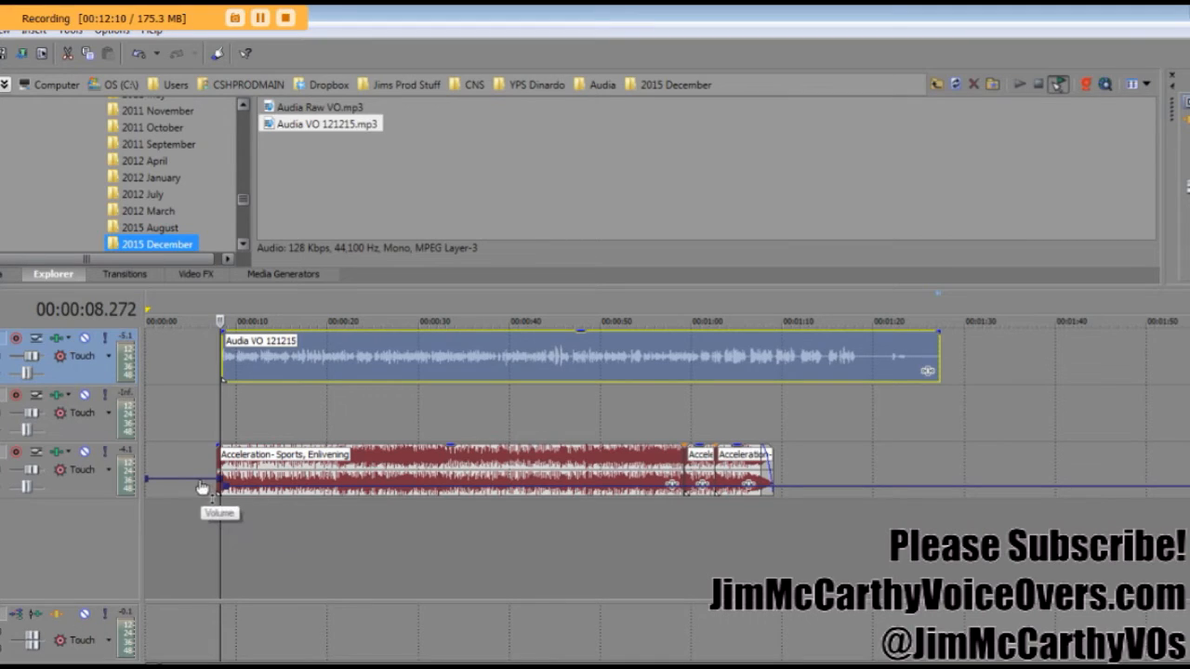
Step: Lower the music track's whole volume envelope slightly and play the mix from the start of the music
{"action": "left_click_drag", "start_coordinate": [256, 500], "coordinate": [266, 500]}
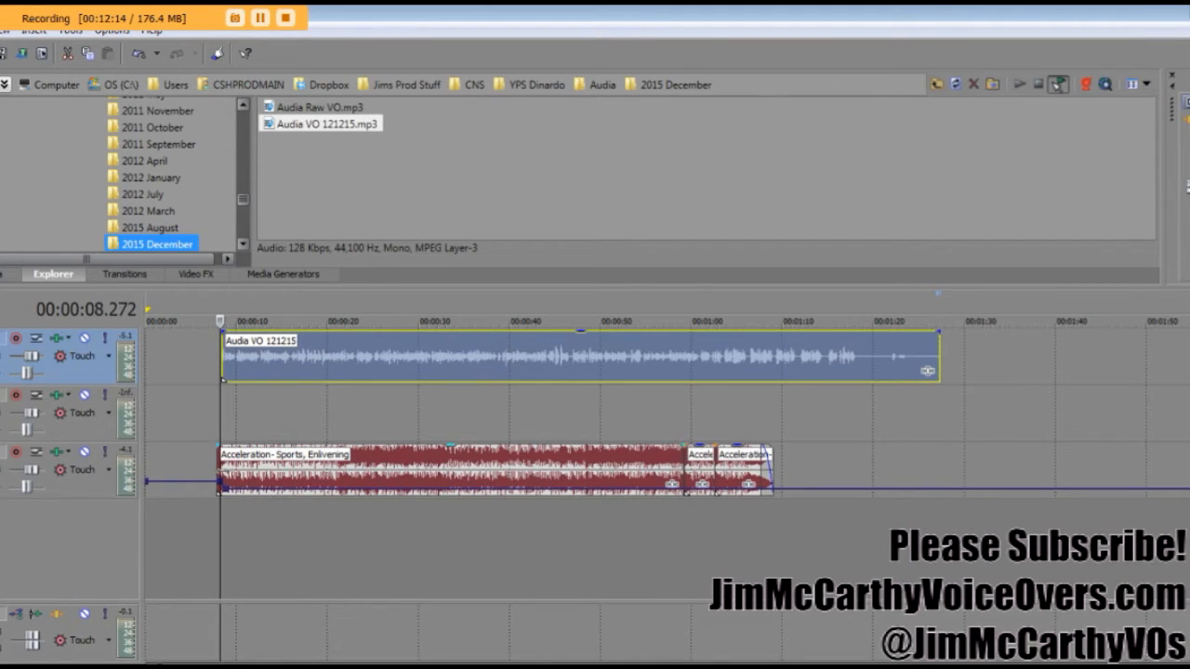
{"action": "left_click", "coordinate": [220, 469]}
{"action": "key", "text": "space"}
{"action": "scroll", "coordinate": [535, 465], "scroll_direction": "up", "scroll_amount": 5}
{"action": "scroll", "coordinate": [595, 477], "scroll_direction": "down", "scroll_amount": 2}
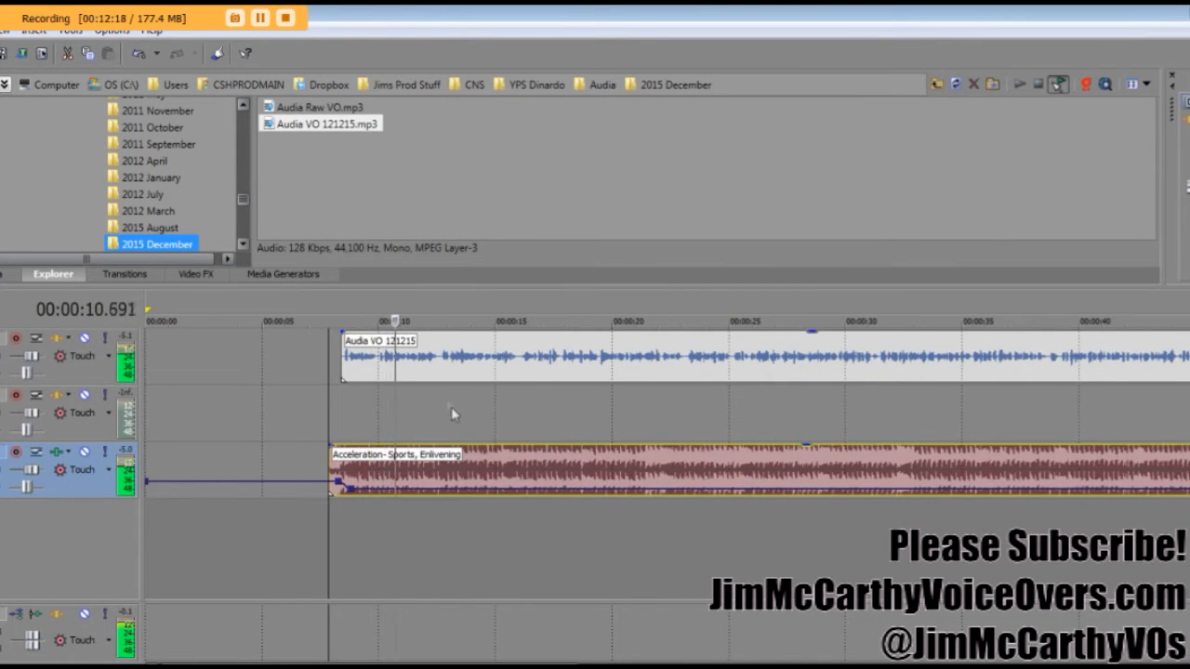
Step: Split the voice-over at about 10.06 s, shift the following part 0.122 s earlier to overlap the first piece, and play across the join
{"action": "left_click", "coordinate": [437, 365]}
{"action": "scroll", "coordinate": [470, 376], "scroll_direction": "up", "scroll_amount": 3}
{"action": "left_click", "coordinate": [539, 370]}
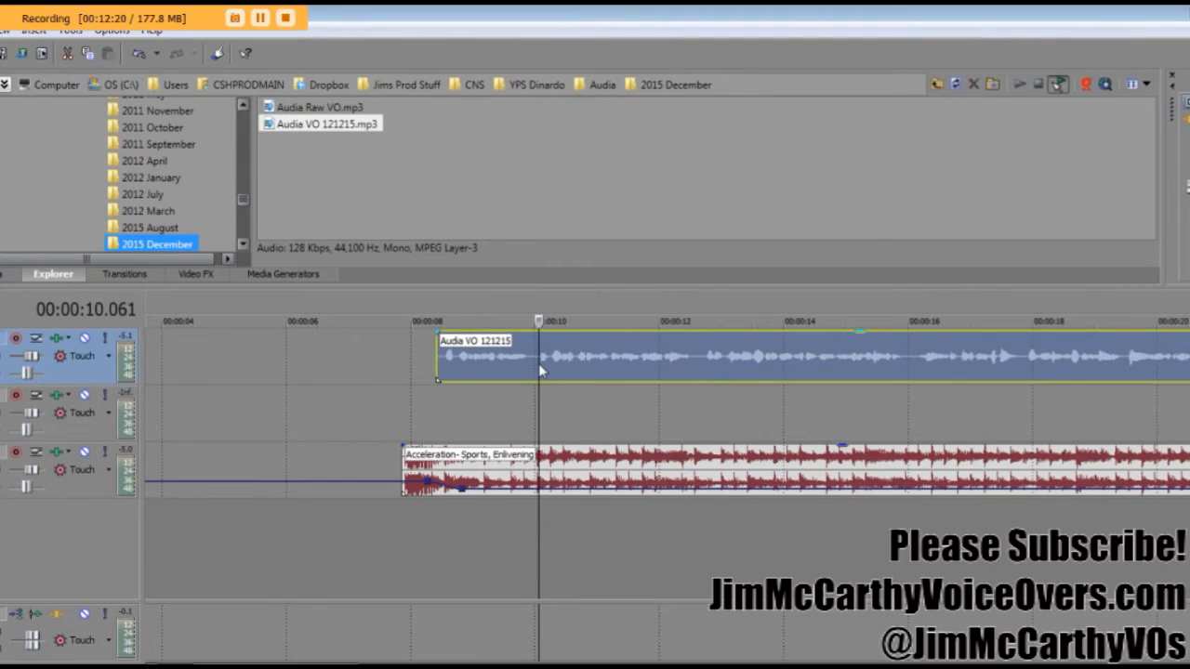
{"action": "key", "text": "s"}
{"action": "left_click_drag", "start_coordinate": [560, 372], "coordinate": [552, 373]}
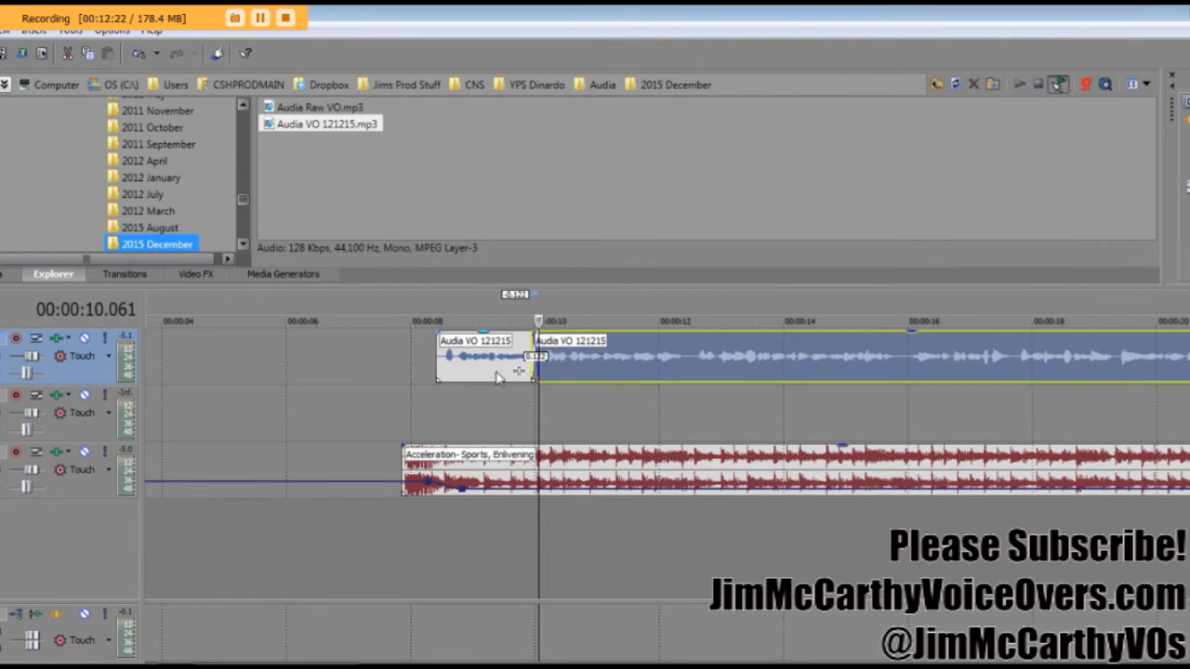
{"action": "left_click", "coordinate": [497, 376]}
{"action": "key", "text": "space"}
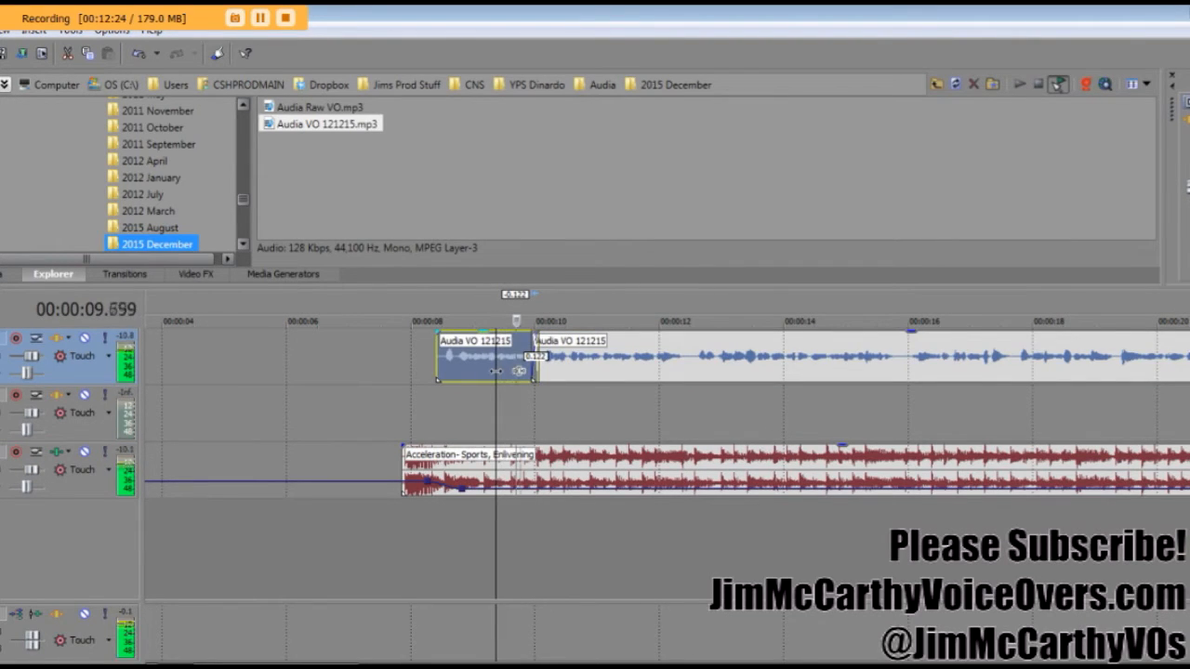
Step: Split the voice-over again near 12 s, pull the remaining part 0.153 s earlier to overlap, and play across the join
{"action": "left_click", "coordinate": [600, 369]}
{"action": "scroll", "coordinate": [600, 369], "scroll_direction": "down", "scroll_amount": 2}
{"action": "scroll", "coordinate": [521, 371], "scroll_direction": "up", "scroll_amount": 3}
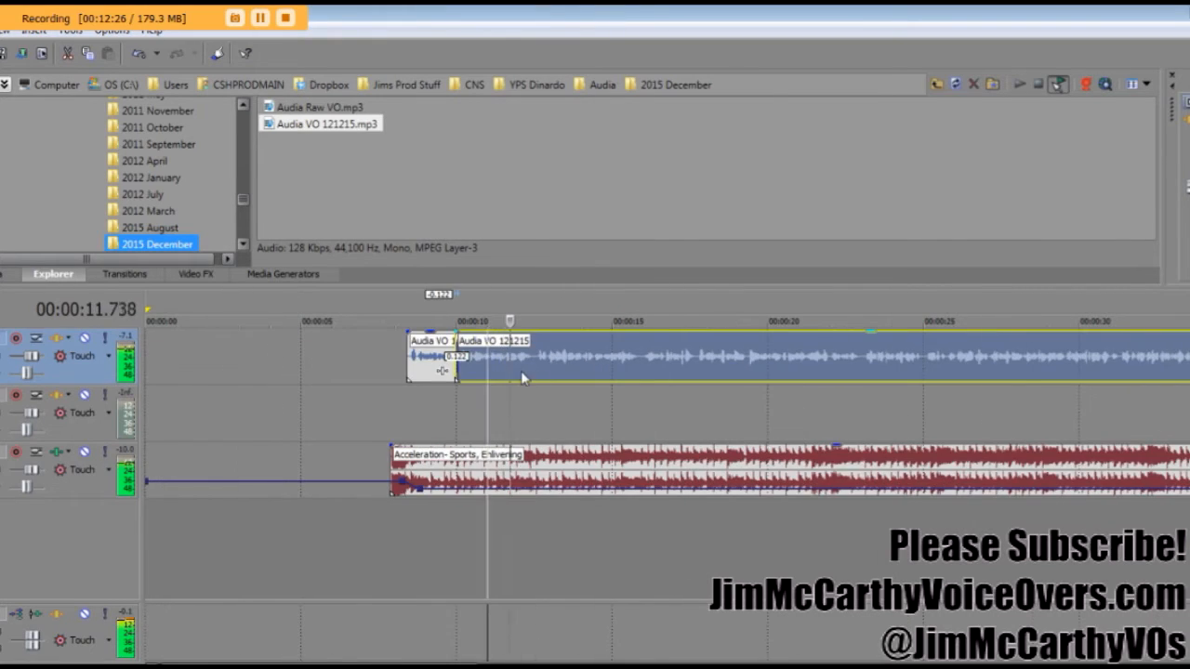
{"action": "left_click", "coordinate": [727, 358]}
{"action": "key", "text": "s"}
{"action": "left_click", "coordinate": [682, 400]}
{"action": "scroll", "coordinate": [681, 401], "scroll_direction": "down", "scroll_amount": 2}
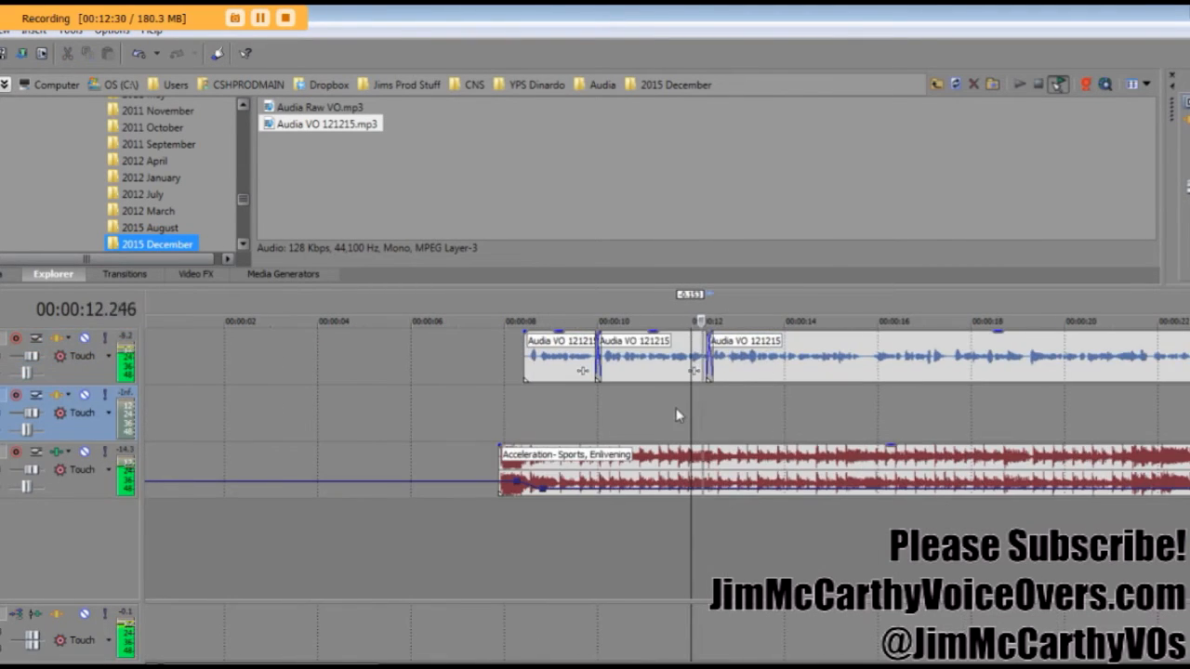
Step: Play the mix through the long remaining voice-over piece to about 23 s and stop playback
{"action": "scroll", "coordinate": [682, 401], "scroll_direction": "down", "scroll_amount": 2}
{"action": "left_click", "coordinate": [530, 376]}
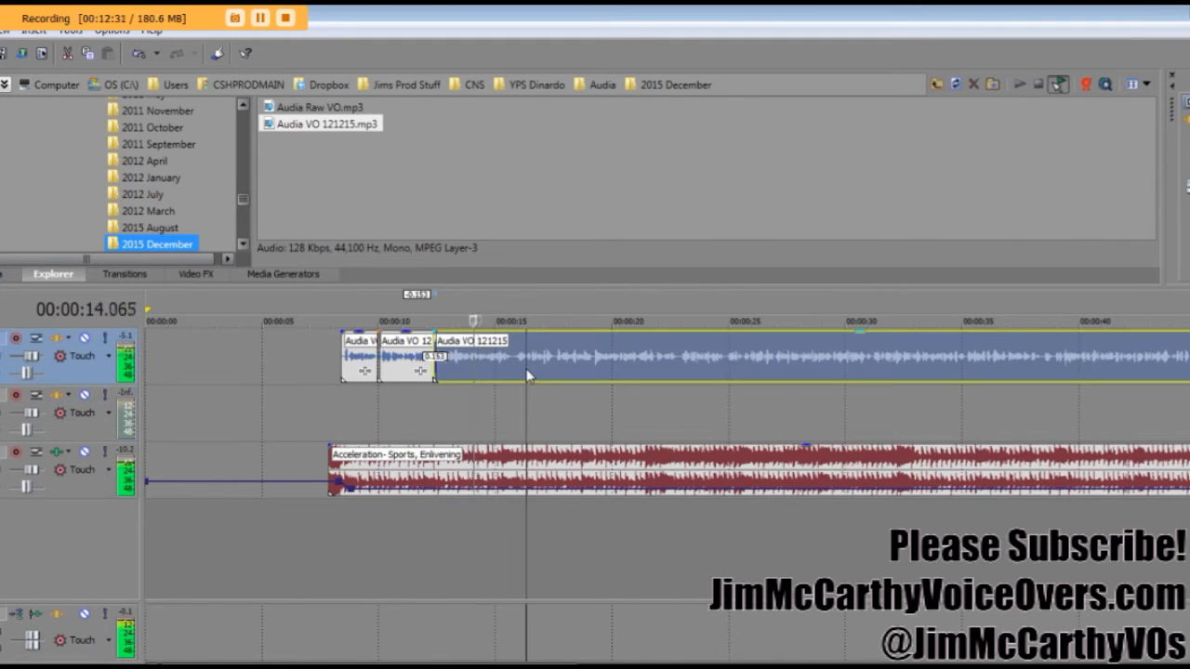
{"action": "scroll", "coordinate": [524, 370], "scroll_direction": "down", "scroll_amount": 1}
{"action": "scroll", "coordinate": [524, 371], "scroll_direction": "up", "scroll_amount": 3}
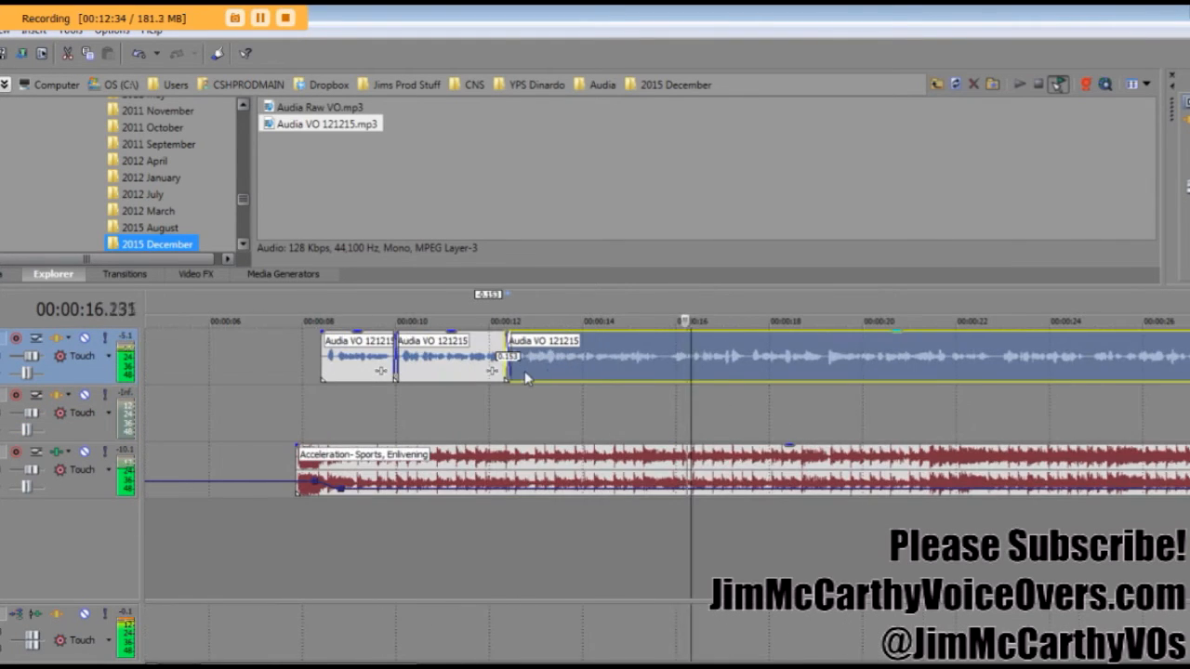
{"action": "scroll", "coordinate": [688, 371], "scroll_direction": "down", "scroll_amount": 4}
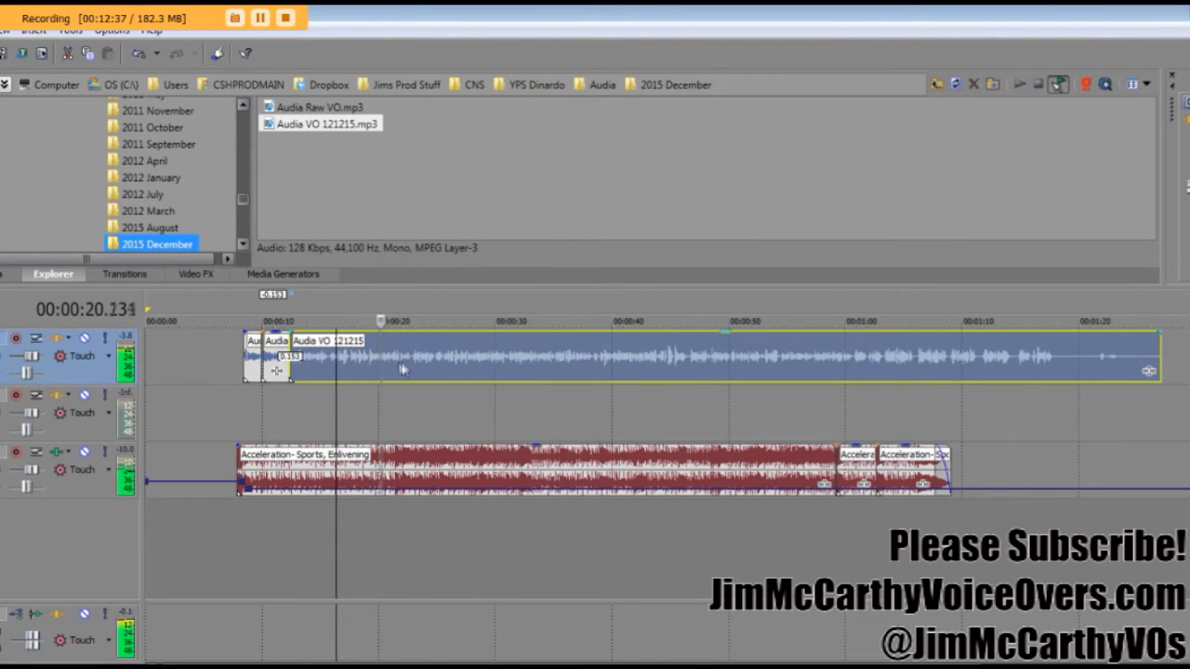
{"action": "scroll", "coordinate": [472, 371], "scroll_direction": "up", "scroll_amount": 2}
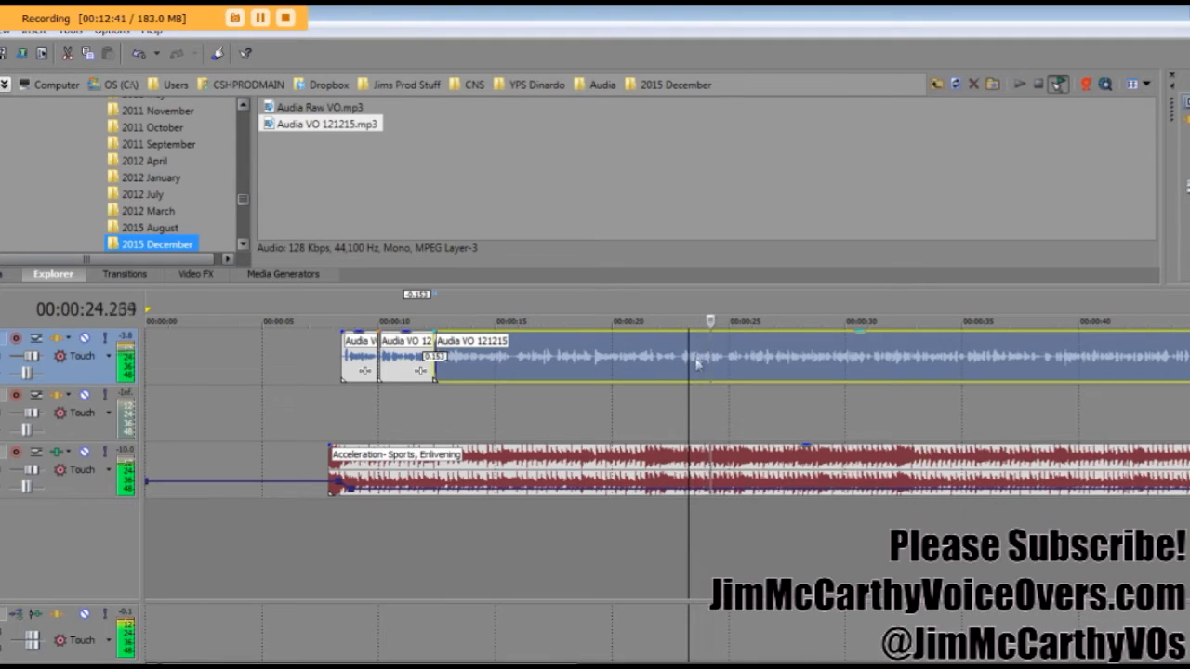
{"action": "key", "text": "space"}
Step: Open the voice-over clip in Sound Forge for editing and dismiss the already-open notice
{"action": "right_click", "coordinate": [608, 370]}
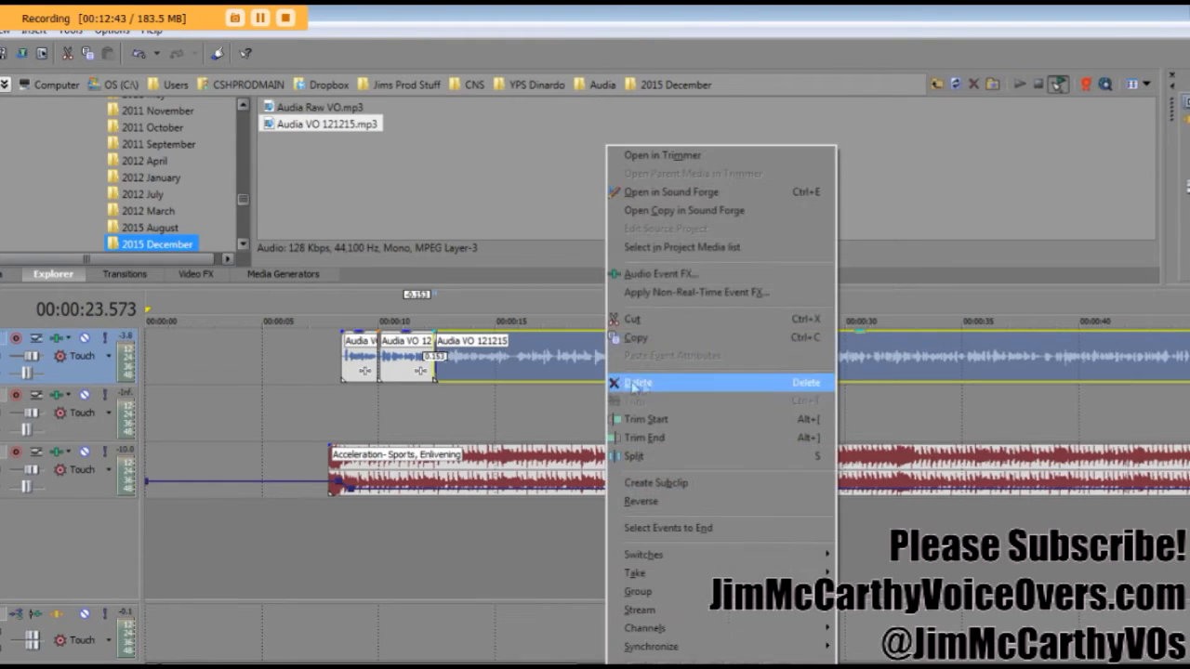
{"action": "left_click", "coordinate": [683, 193]}
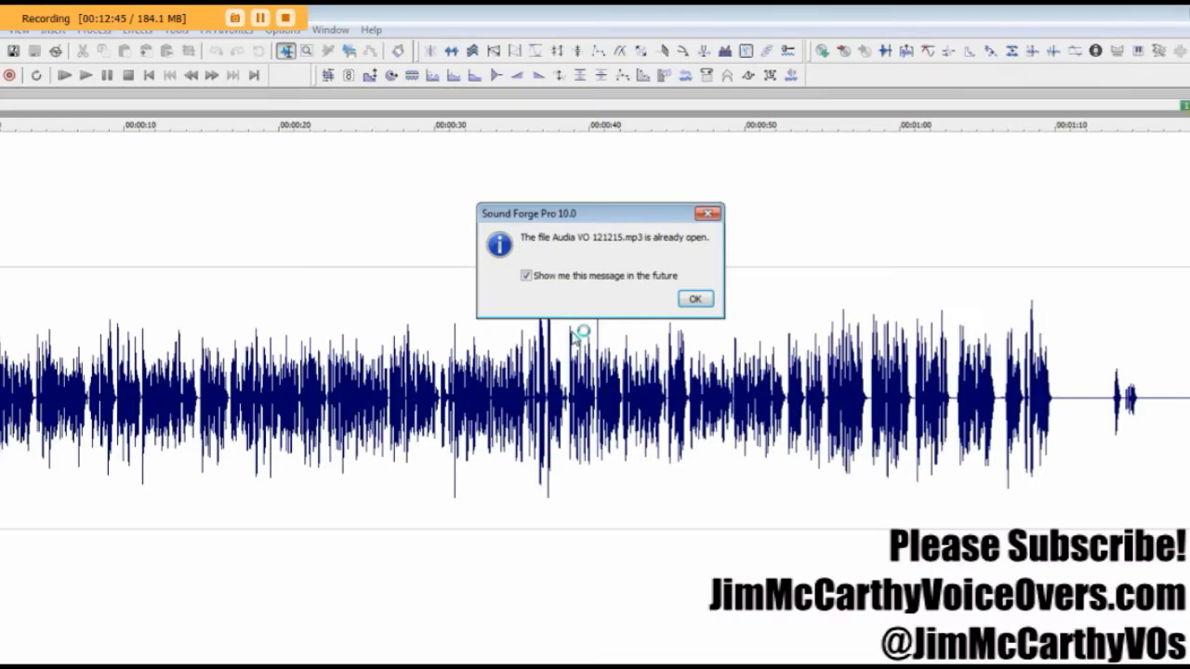
{"action": "left_click", "coordinate": [688, 304]}
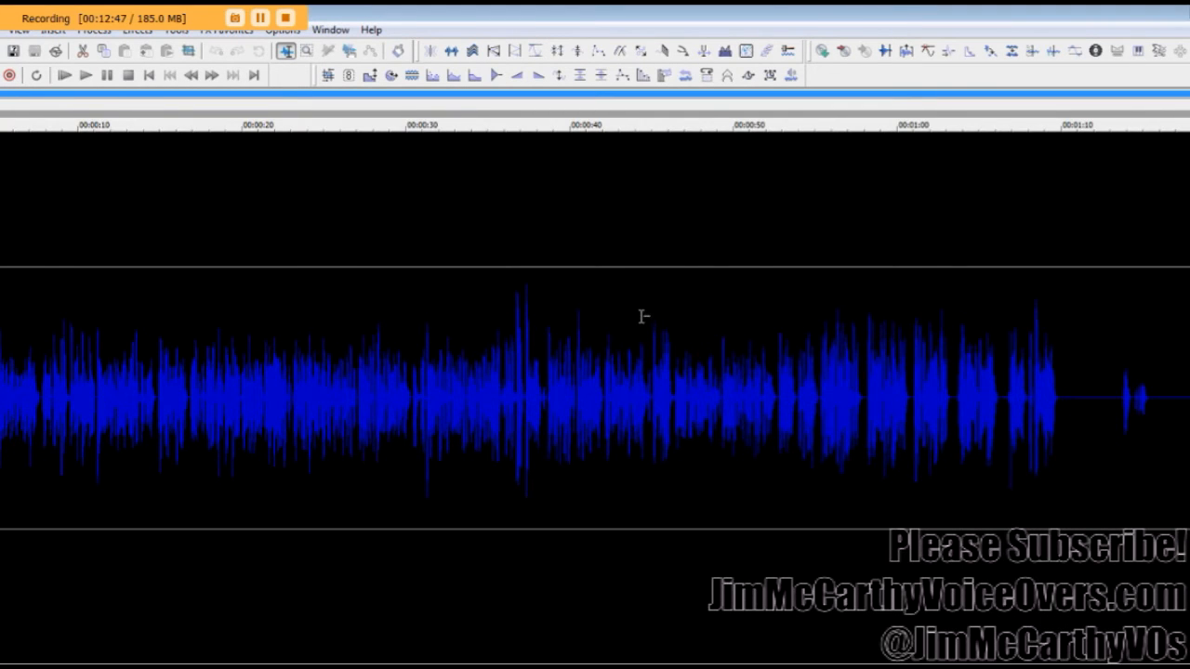
Step: Boost the volume of the entire Audia VO 121215.mp3, reducing the gain from the 6 dB Boost preset, and save the file on closing
{"action": "left_click", "coordinate": [791, 76]}
{"action": "left_click", "coordinate": [622, 241]}
{"action": "left_click", "coordinate": [508, 369]}
{"action": "left_click", "coordinate": [790, 76]}
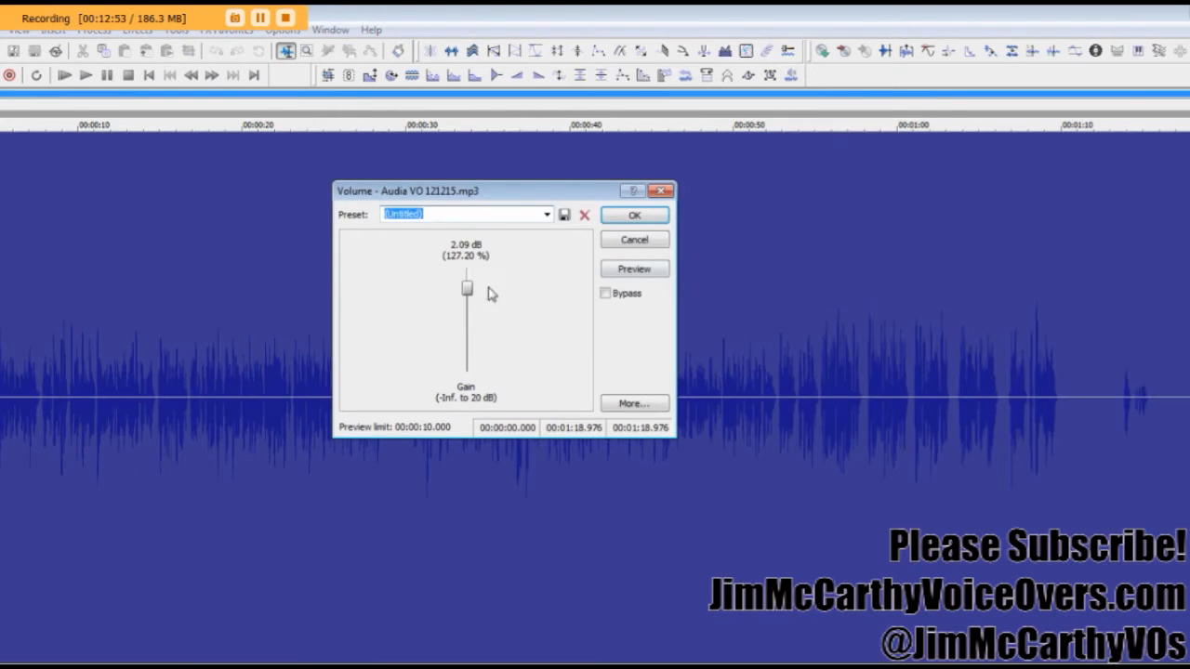
{"action": "left_click", "coordinate": [548, 215]}
{"action": "left_click", "coordinate": [500, 241]}
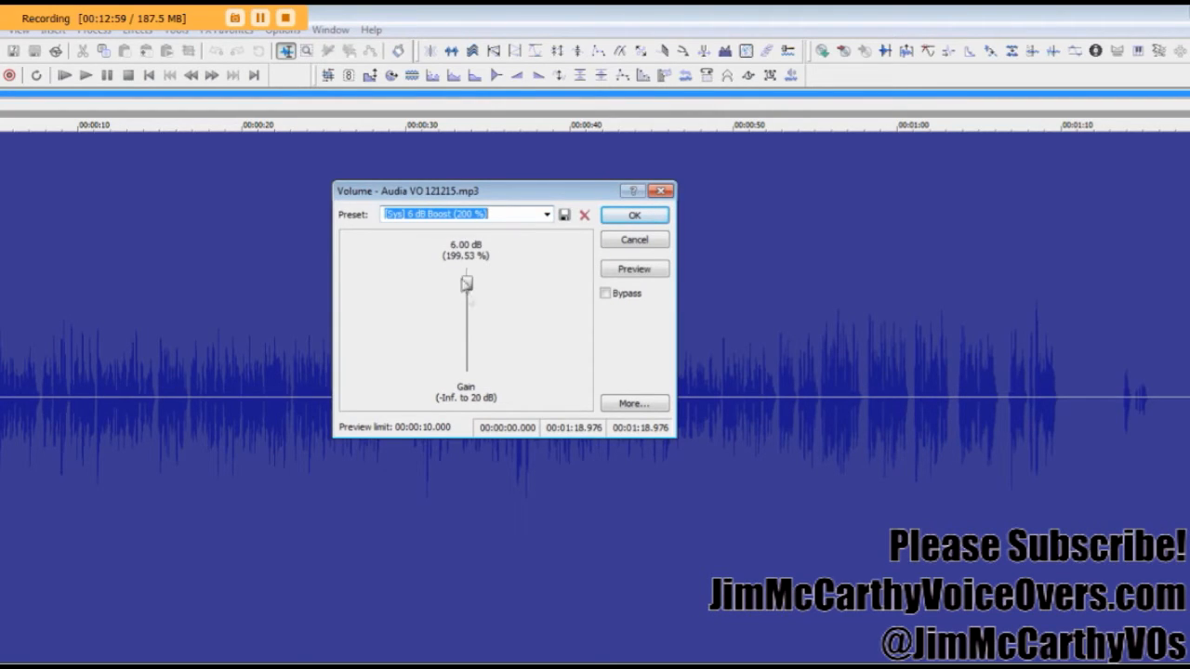
{"action": "left_click", "coordinate": [469, 286]}
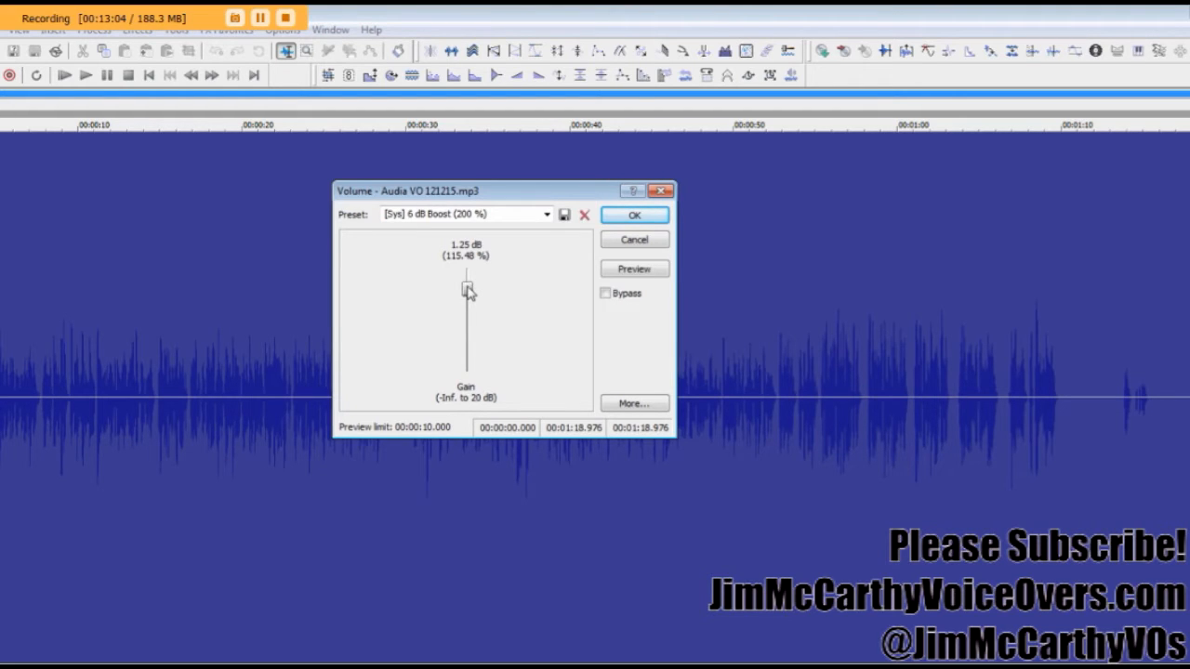
{"action": "left_click", "coordinate": [621, 215]}
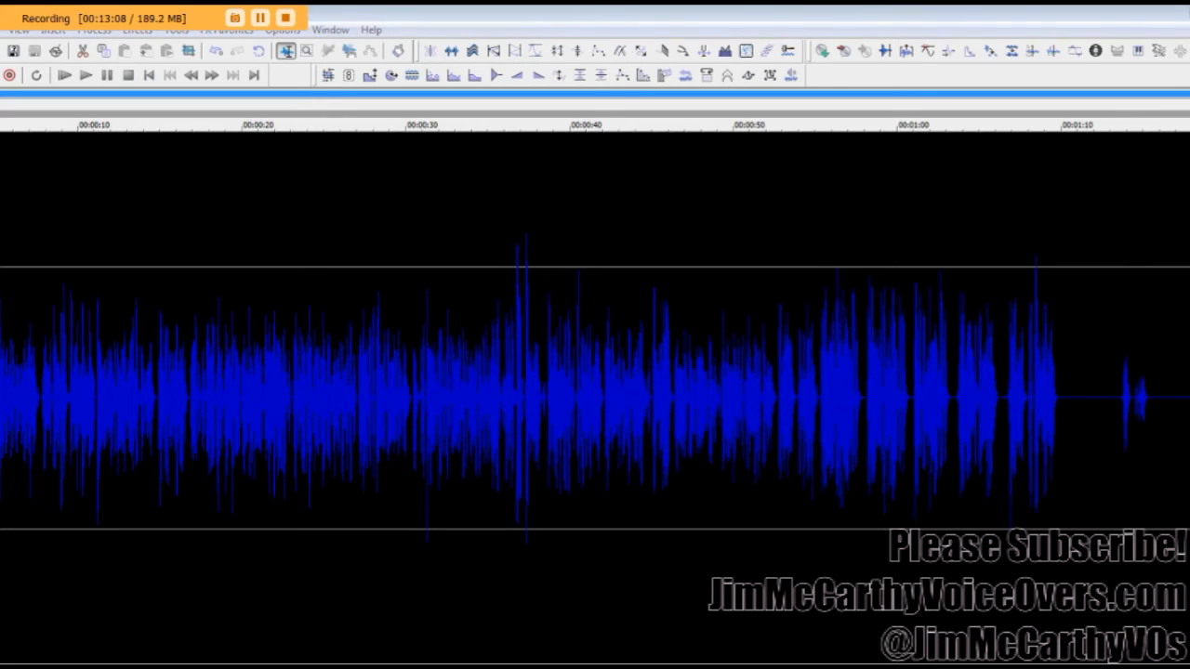
{"action": "left_click", "coordinate": [1189, 17]}
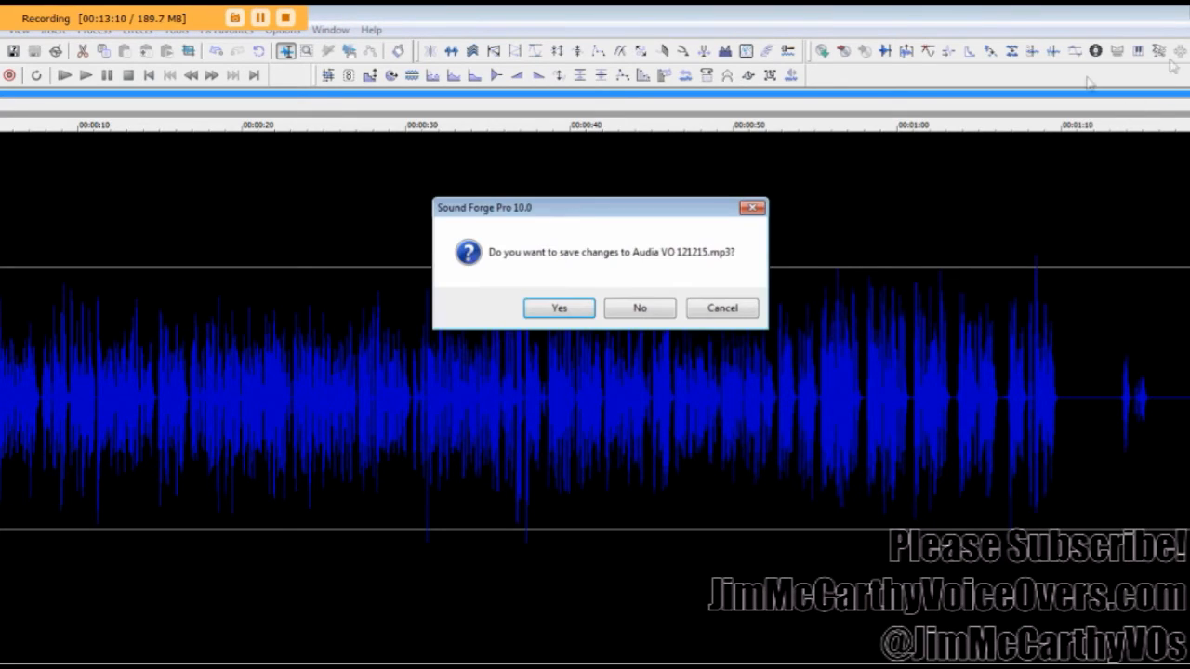
{"action": "left_click", "coordinate": [582, 313]}
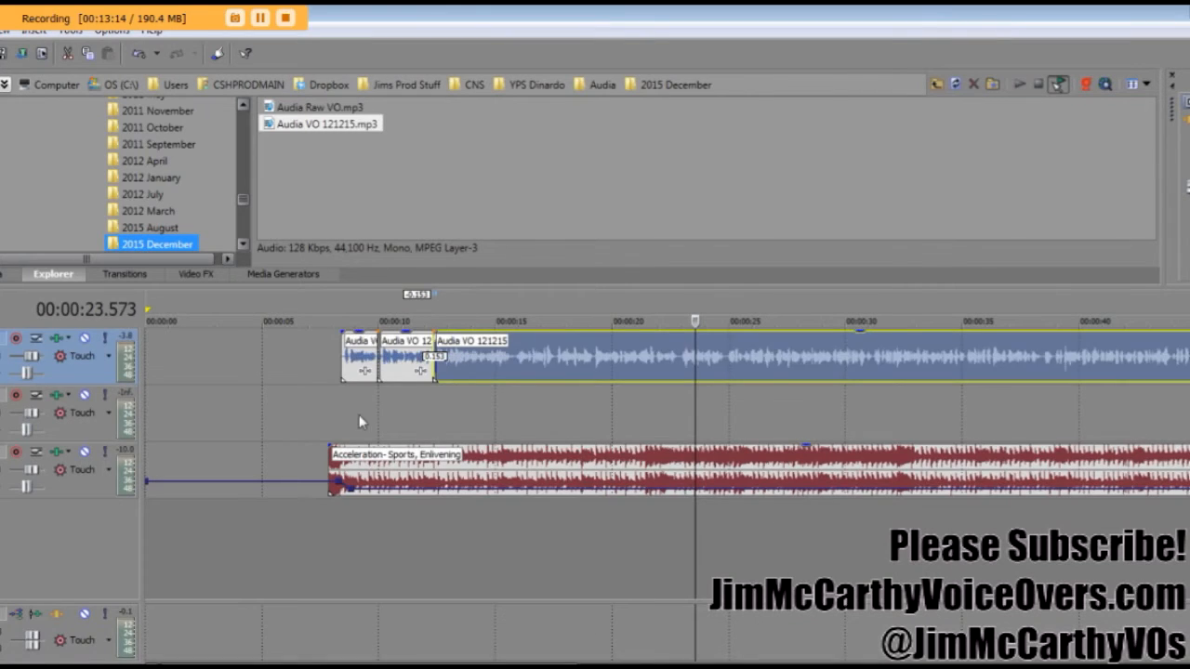
Step: Add a volume envelope to the voice-over track and play the mix from about 14 s
{"action": "left_click", "coordinate": [508, 415]}
{"action": "scroll", "coordinate": [508, 416], "scroll_direction": "up", "scroll_amount": 4}
{"action": "left_click", "coordinate": [595, 411]}
{"action": "left_click", "coordinate": [619, 374]}
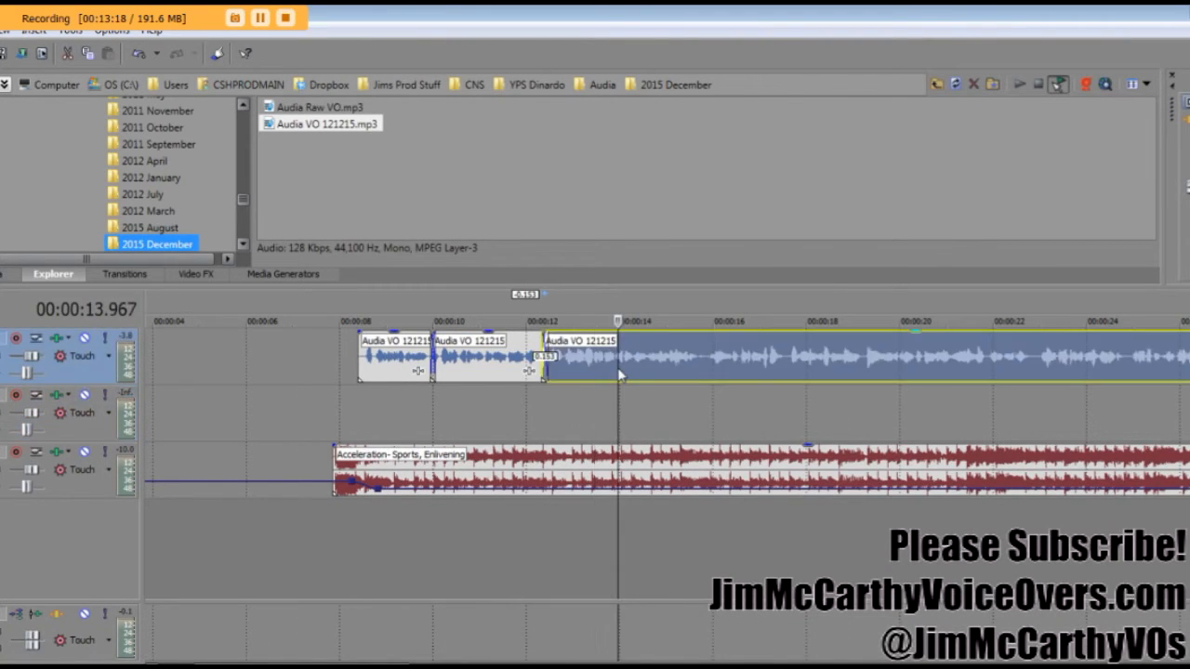
{"action": "key", "text": "v"}
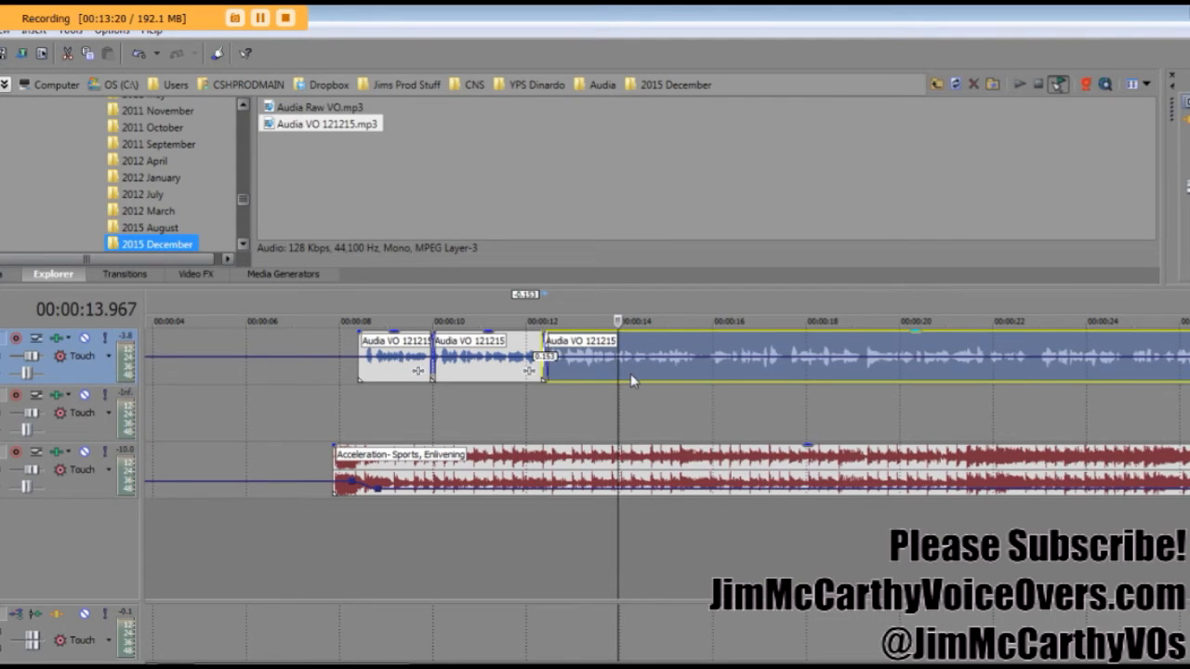
{"action": "key", "text": "space"}
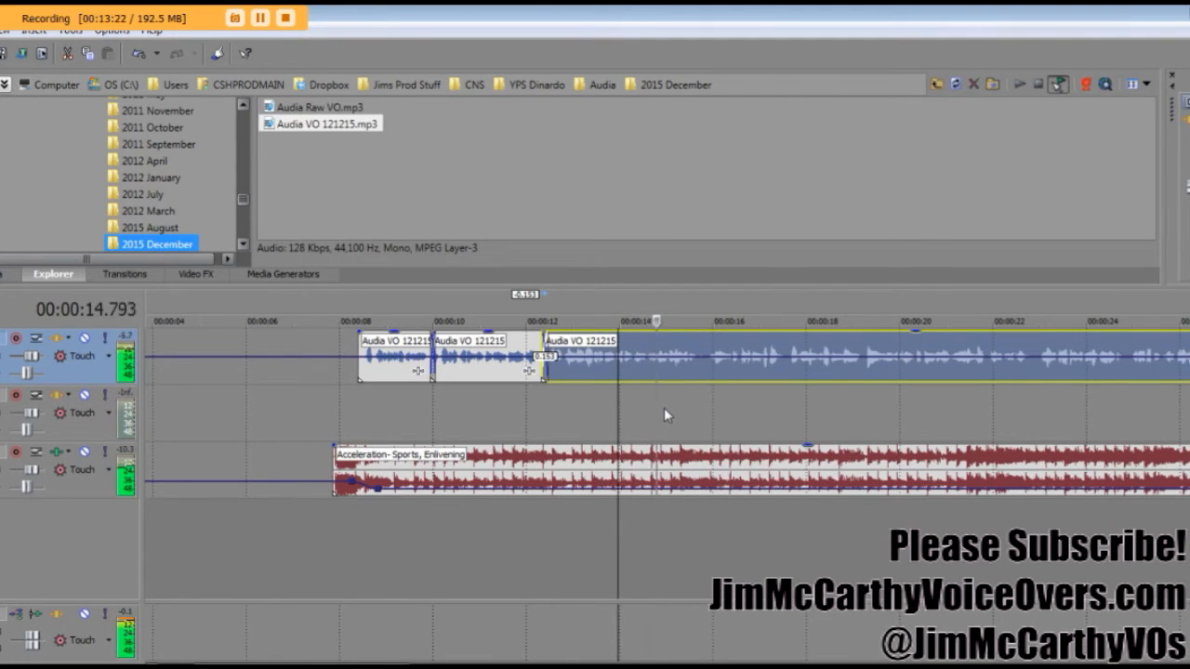
Step: Split the voice-over at about 15.9 s, shift the remaining part 0.135 s earlier to overlap, and play across the join
{"action": "scroll", "coordinate": [631, 450], "scroll_direction": "down", "scroll_amount": 3}
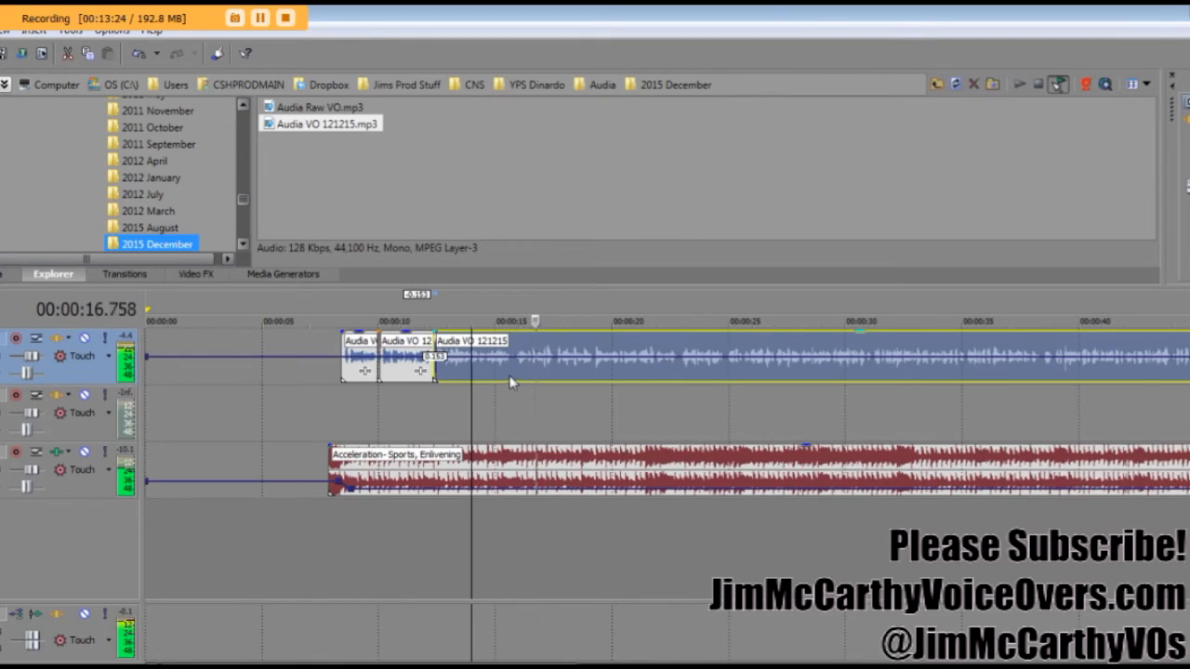
{"action": "scroll", "coordinate": [630, 450], "scroll_direction": "up", "scroll_amount": 4}
{"action": "left_click", "coordinate": [709, 368]}
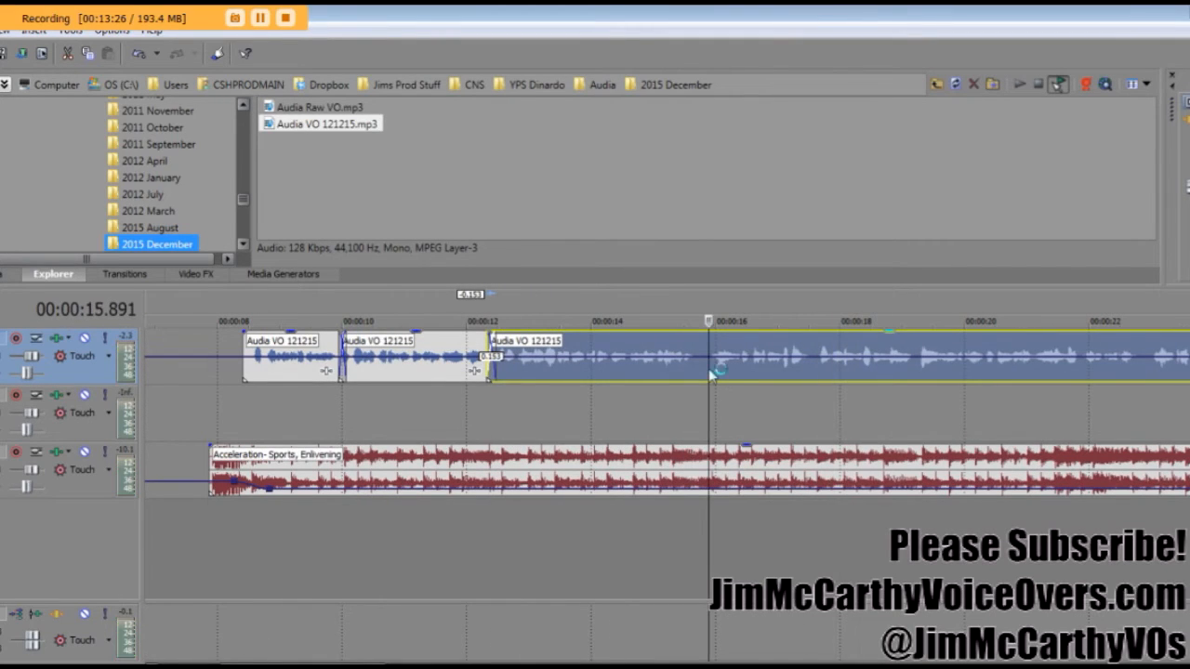
{"action": "key", "text": "s"}
{"action": "left_click", "coordinate": [666, 415]}
{"action": "key", "text": "space"}
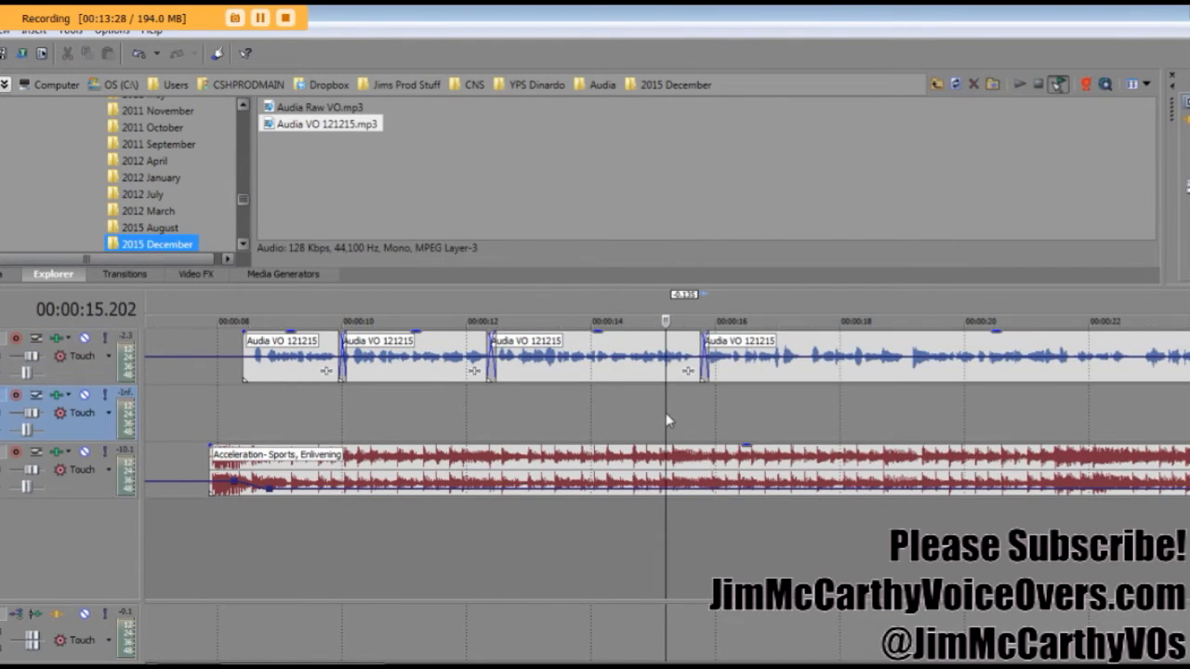
{"action": "left_click", "coordinate": [749, 373]}
{"action": "scroll", "coordinate": [750, 379], "scroll_direction": "down", "scroll_amount": 3}
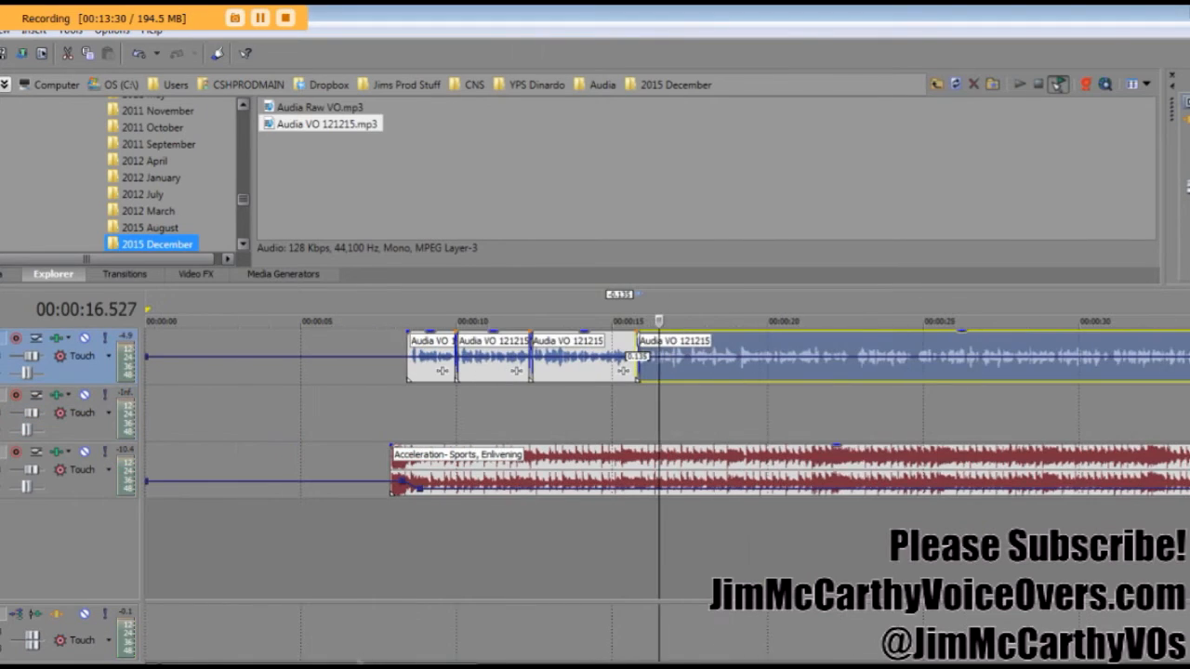
Step: Place the cursor at the start of the music bed and set the timeline time there to 00:00:00.000
{"action": "scroll", "coordinate": [798, 417], "scroll_direction": "down", "scroll_amount": 5}
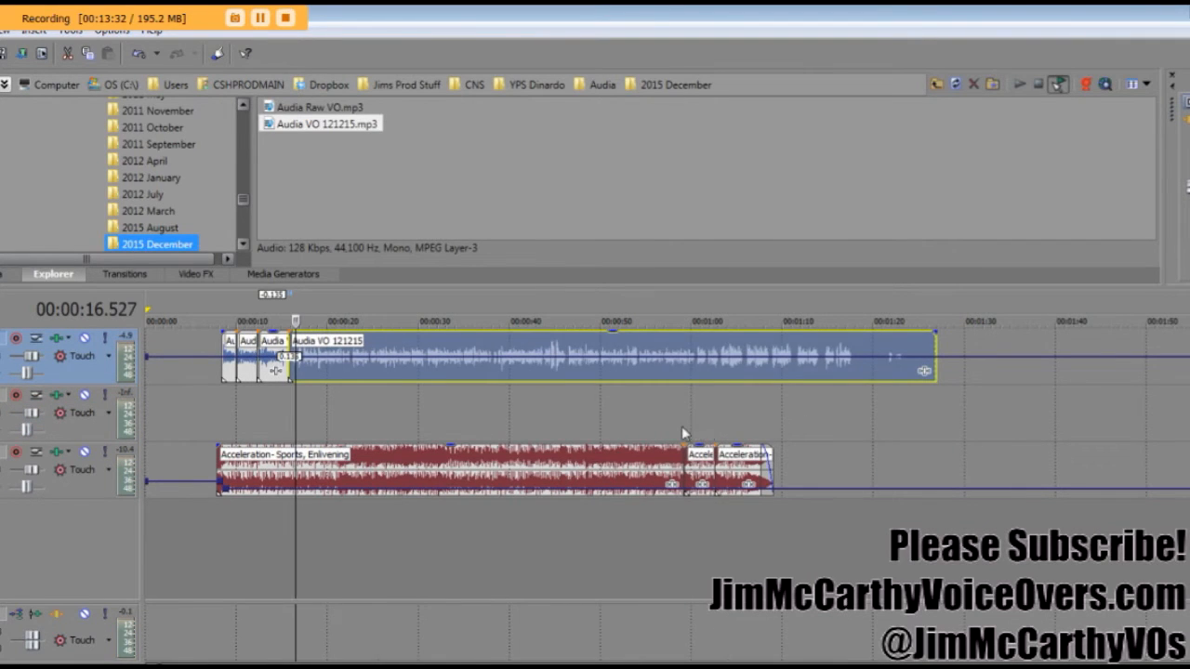
{"action": "left_click", "coordinate": [214, 462]}
{"action": "scroll", "coordinate": [867, 422], "scroll_direction": "up", "scroll_amount": 12}
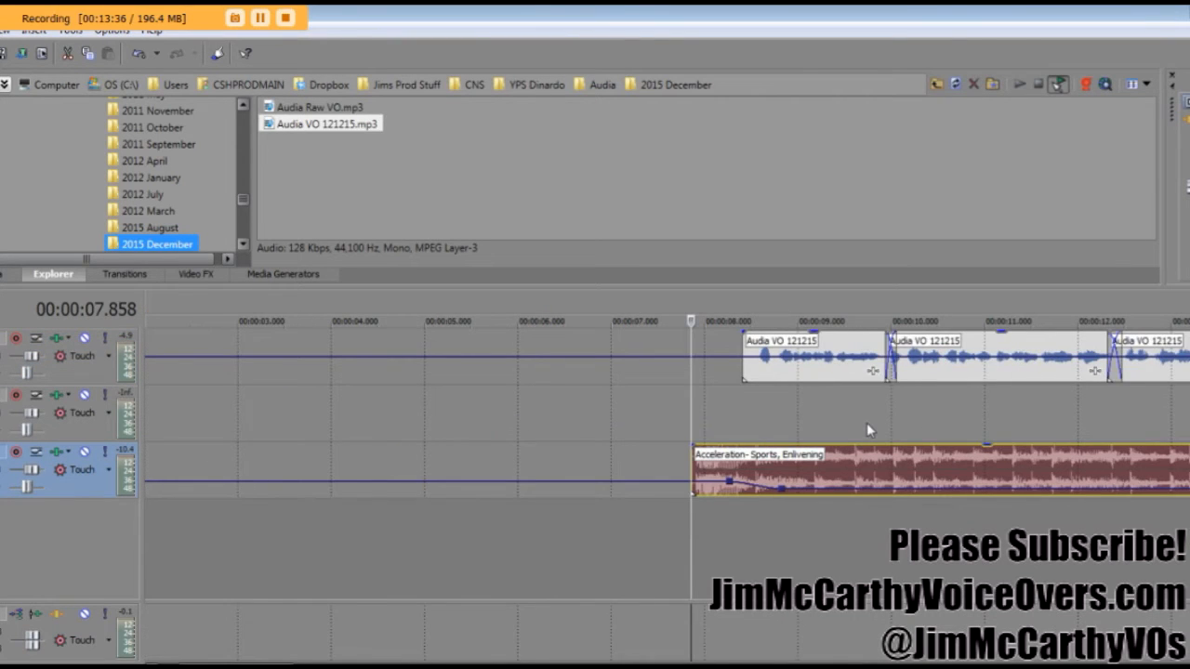
{"action": "scroll", "coordinate": [867, 426], "scroll_direction": "down", "scroll_amount": 6}
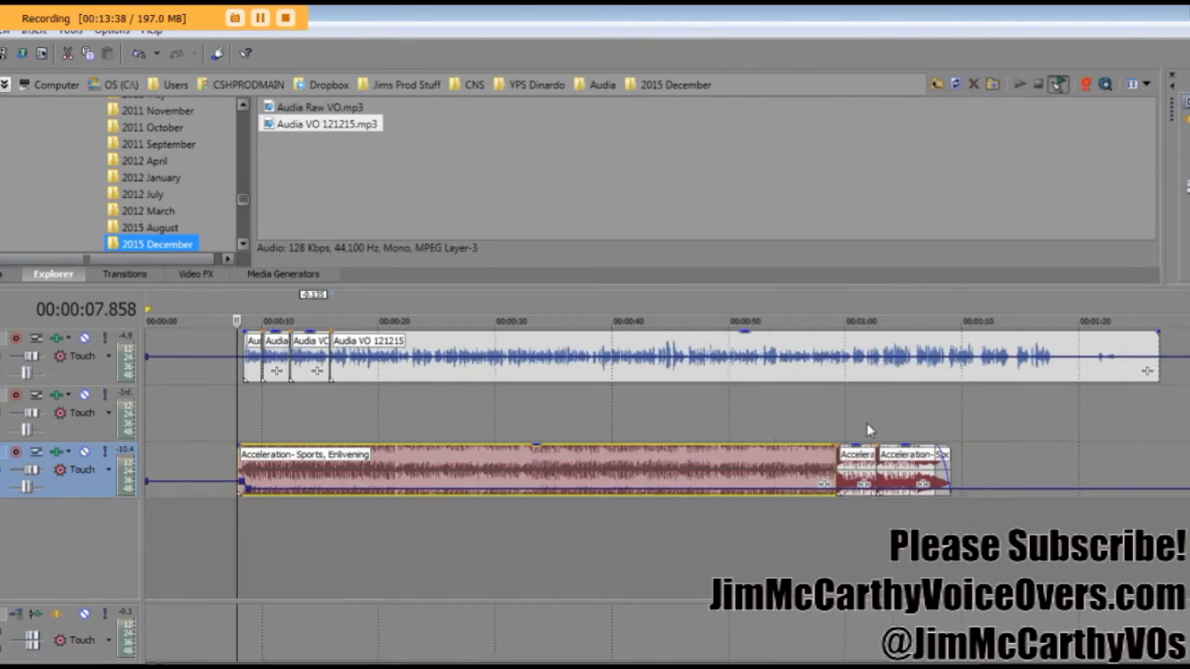
{"action": "scroll", "coordinate": [766, 436], "scroll_direction": "up", "scroll_amount": 4}
{"action": "right_click", "coordinate": [715, 323]}
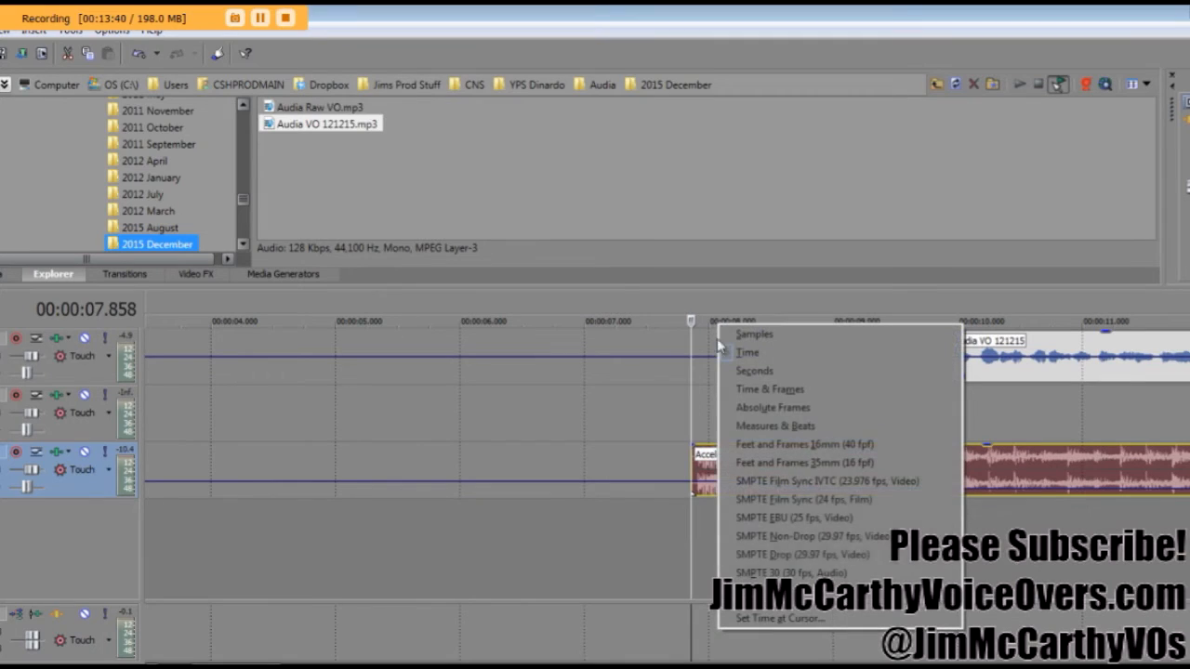
{"action": "left_click", "coordinate": [766, 620]}
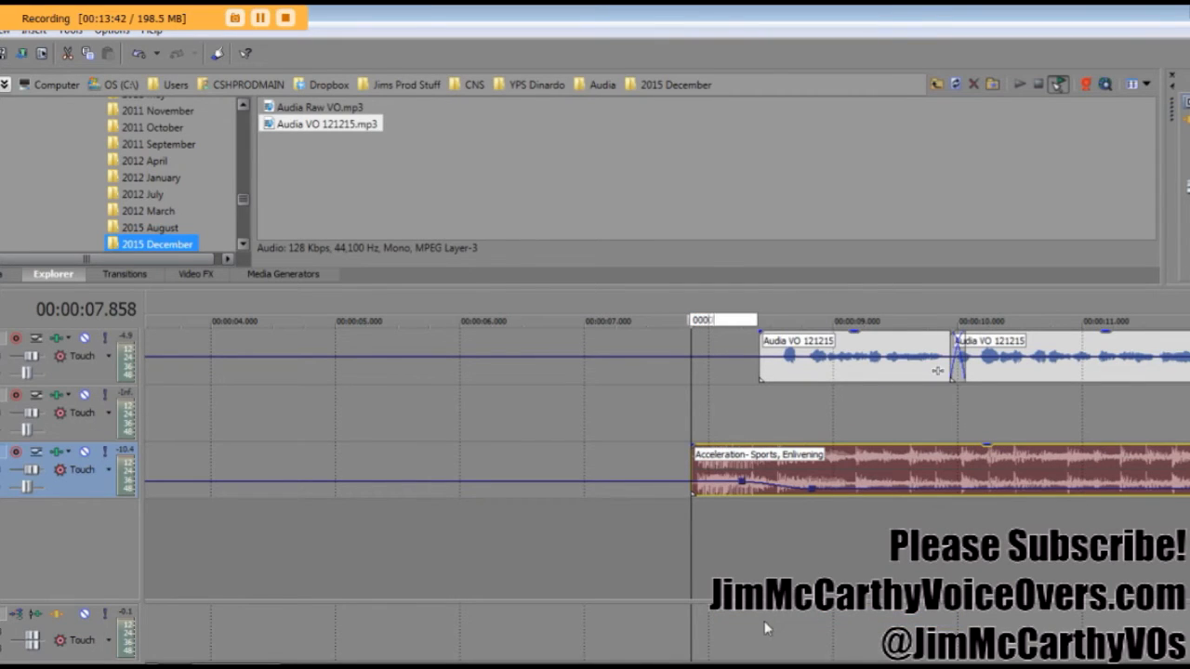
{"action": "type", "text": "000000"}
{"action": "key", "text": "Return"}
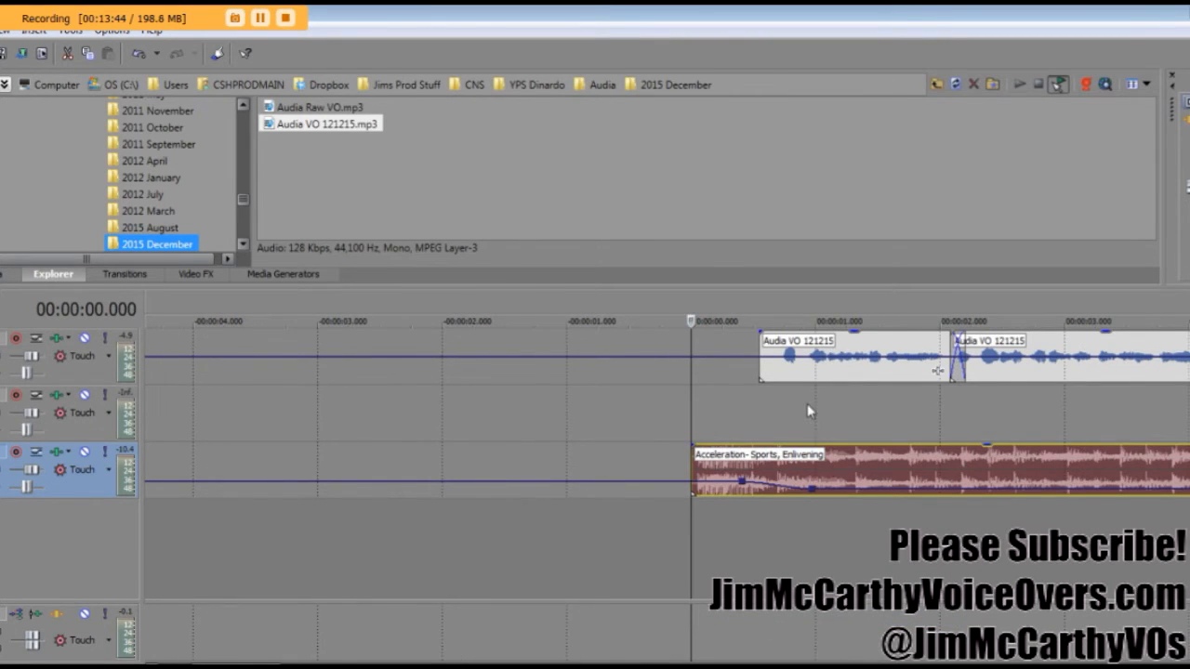
Step: Trim the end of the last music clip by 0.433 s and play the mix from about 58.6 s
{"action": "scroll", "coordinate": [800, 413], "scroll_direction": "down", "scroll_amount": 6}
{"action": "scroll", "coordinate": [786, 415], "scroll_direction": "down", "scroll_amount": 2}
{"action": "left_click", "coordinate": [761, 420]}
{"action": "scroll", "coordinate": [744, 420], "scroll_direction": "up", "scroll_amount": 3}
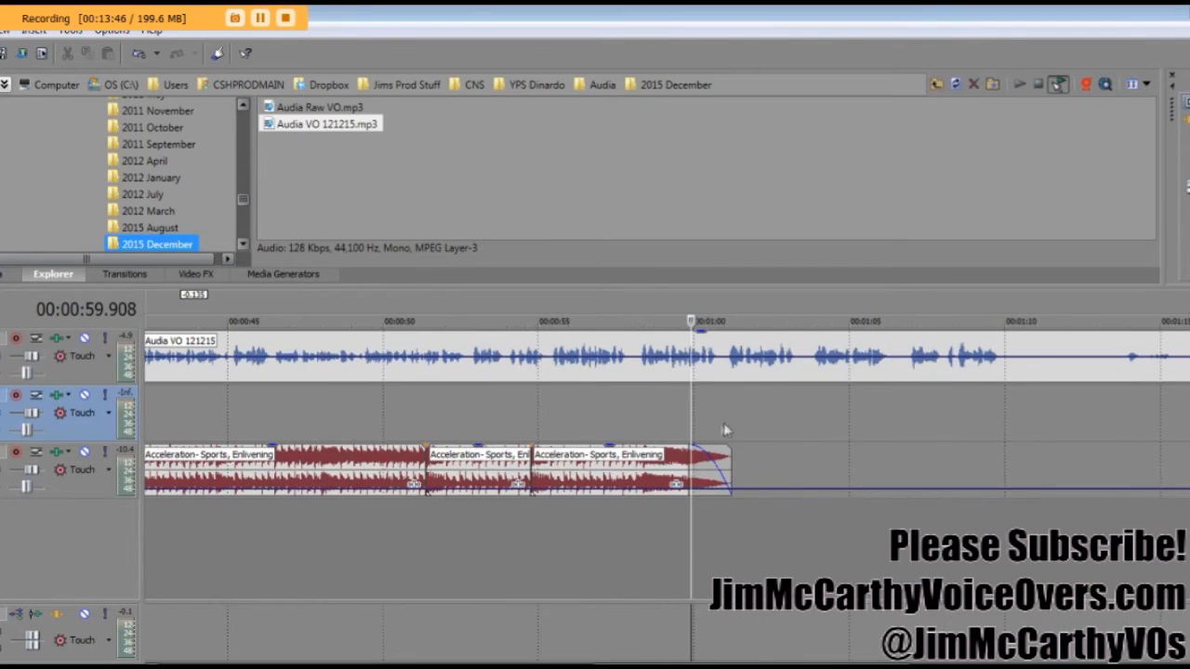
{"action": "left_click", "coordinate": [651, 421]}
{"action": "scroll", "coordinate": [652, 420], "scroll_direction": "up", "scroll_amount": 2}
{"action": "left_click_drag", "start_coordinate": [848, 461], "coordinate": [822, 461]}
{"action": "left_click", "coordinate": [685, 428]}
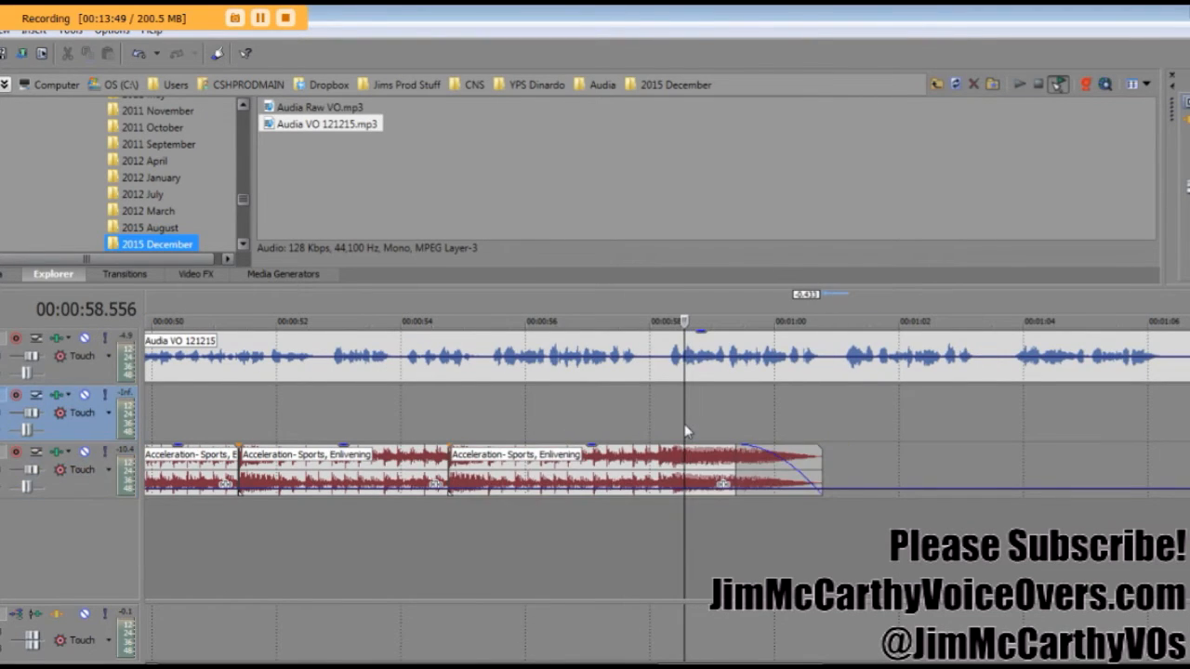
{"action": "key", "text": "space"}
{"action": "scroll", "coordinate": [685, 429], "scroll_direction": "down", "scroll_amount": 3}
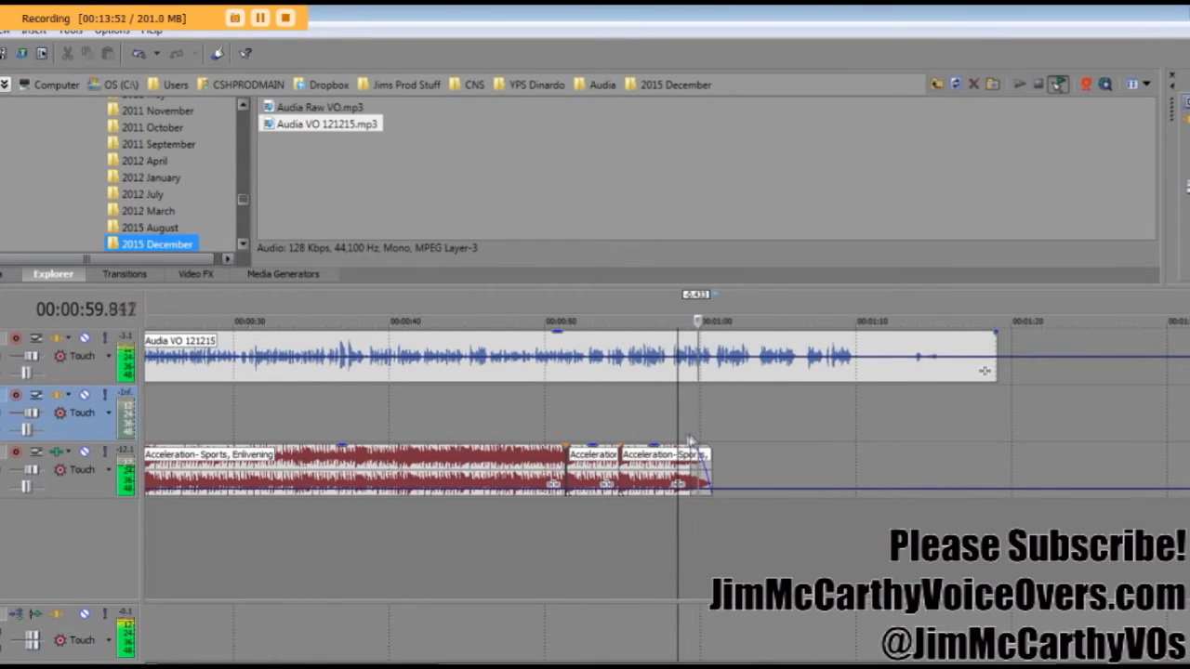
{"action": "key", "text": "space"}
Step: Split the voice-over at about 14.9 s, shift the remaining part 0.171 s earlier to overlap, and play across the join
{"action": "scroll", "coordinate": [523, 420], "scroll_direction": "down", "scroll_amount": 3}
{"action": "left_click", "coordinate": [277, 410]}
{"action": "key", "text": "space"}
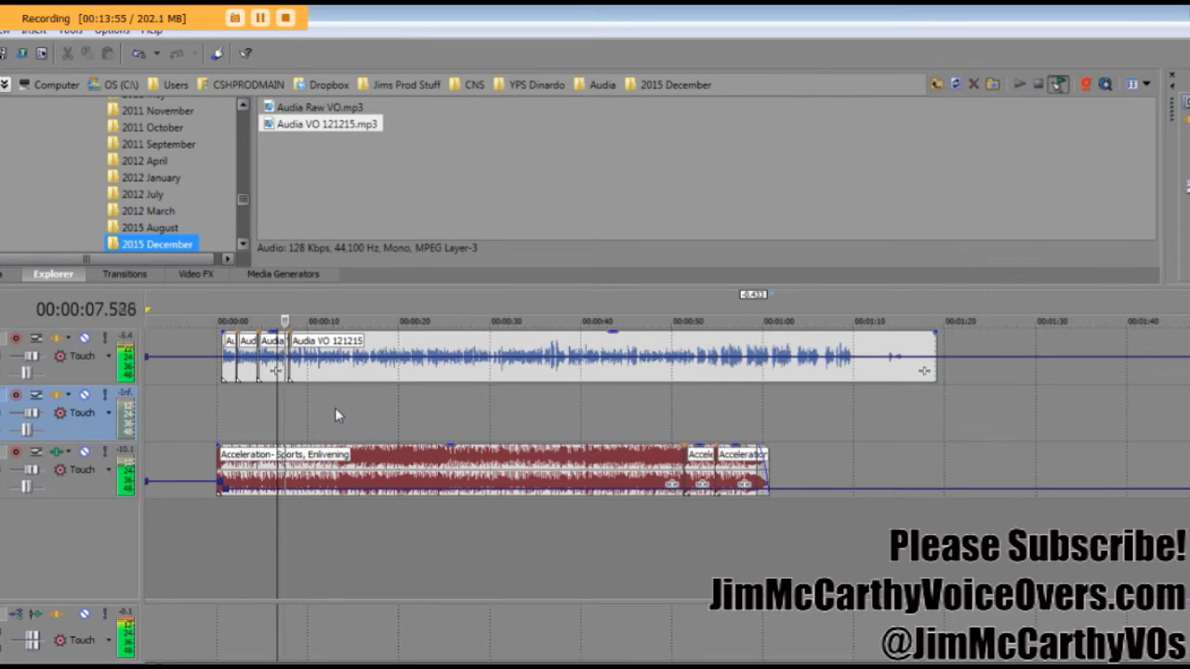
{"action": "left_click", "coordinate": [317, 374]}
{"action": "scroll", "coordinate": [317, 374], "scroll_direction": "up", "scroll_amount": 3}
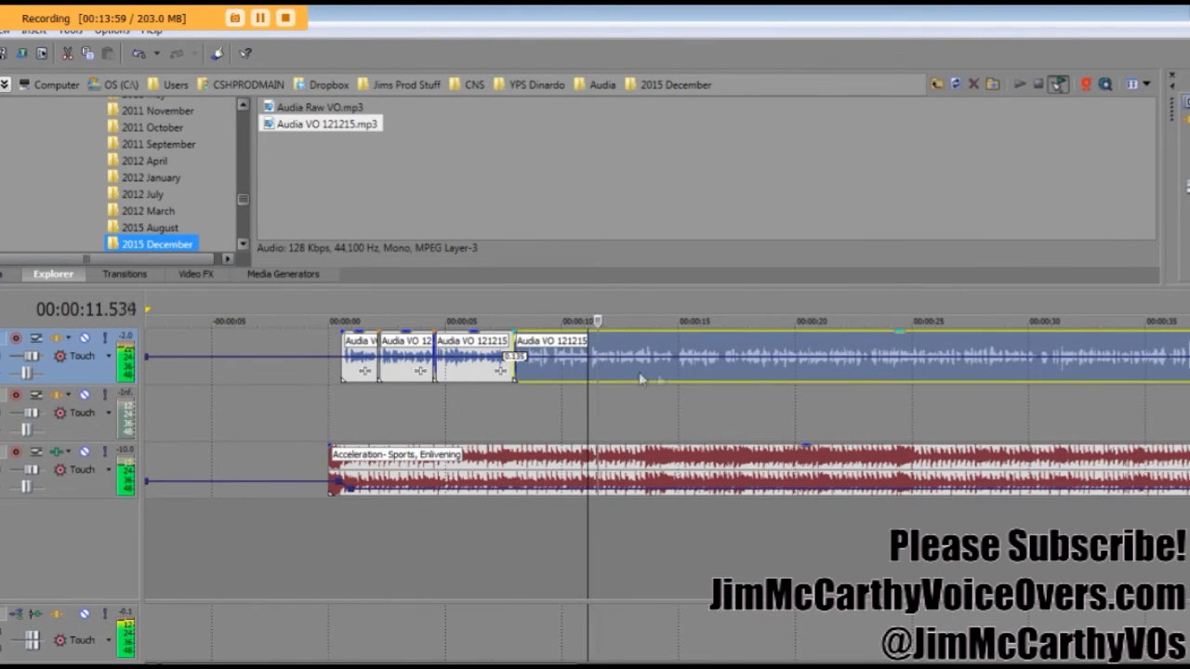
{"action": "scroll", "coordinate": [664, 373], "scroll_direction": "up", "scroll_amount": 2}
{"action": "scroll", "coordinate": [686, 376], "scroll_direction": "up", "scroll_amount": 2}
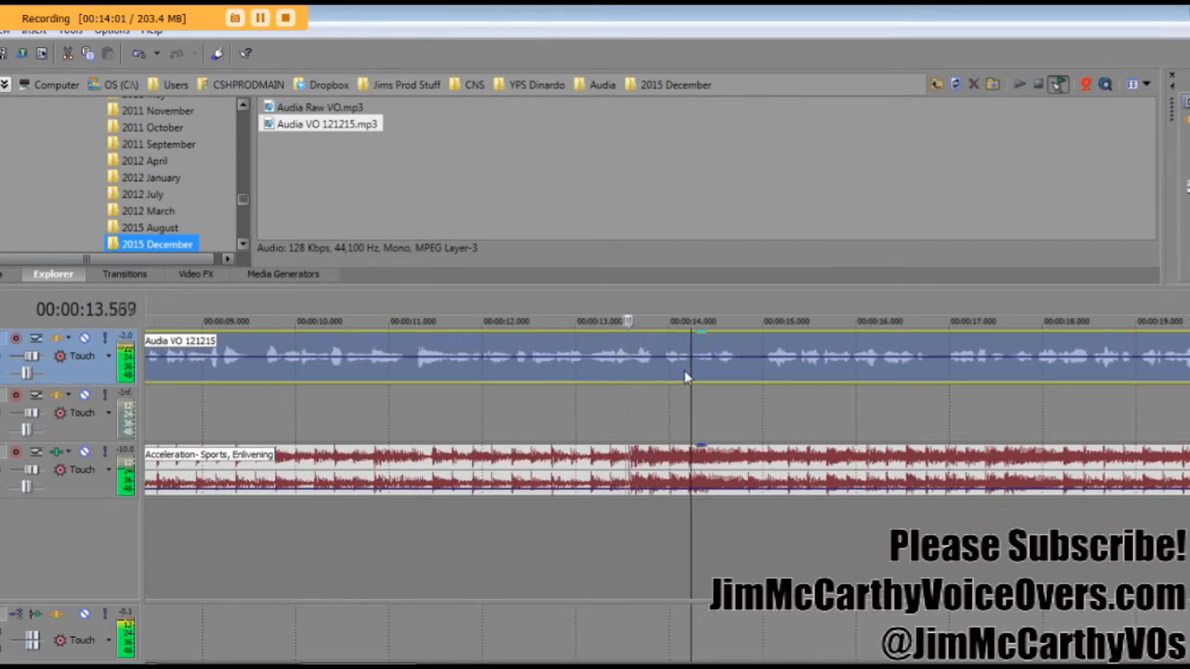
{"action": "left_click", "coordinate": [756, 376]}
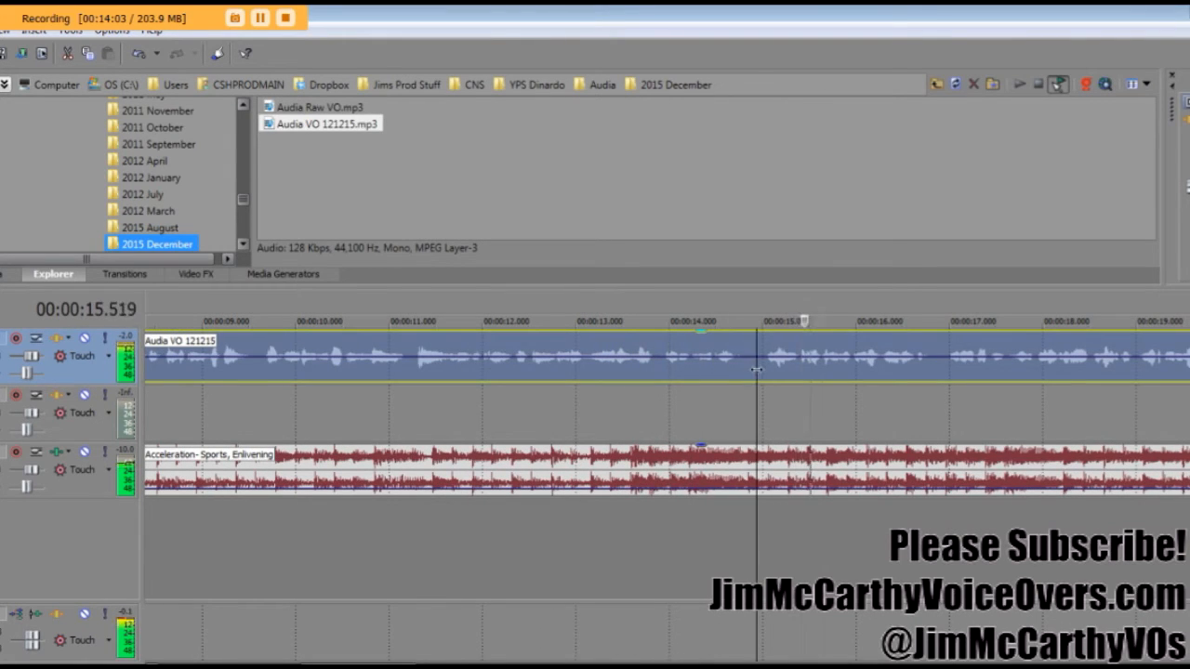
{"action": "key", "text": "s"}
{"action": "key", "text": "space"}
{"action": "left_click_drag", "start_coordinate": [769, 381], "coordinate": [747, 379]}
{"action": "left_click", "coordinate": [694, 413]}
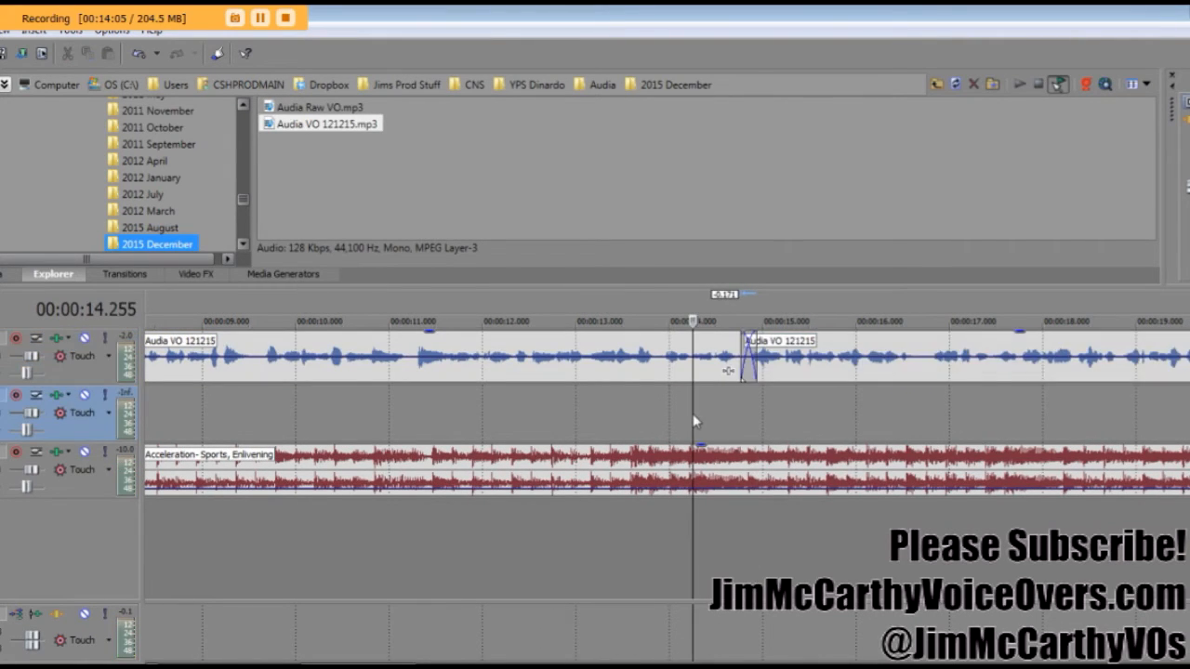
{"action": "key", "text": "space"}
Step: Split the voice-over at about 16.75 s, shift the remaining part 0.135 s earlier, and play from about 16.4 s
{"action": "scroll", "coordinate": [810, 486], "scroll_direction": "down", "scroll_amount": 1}
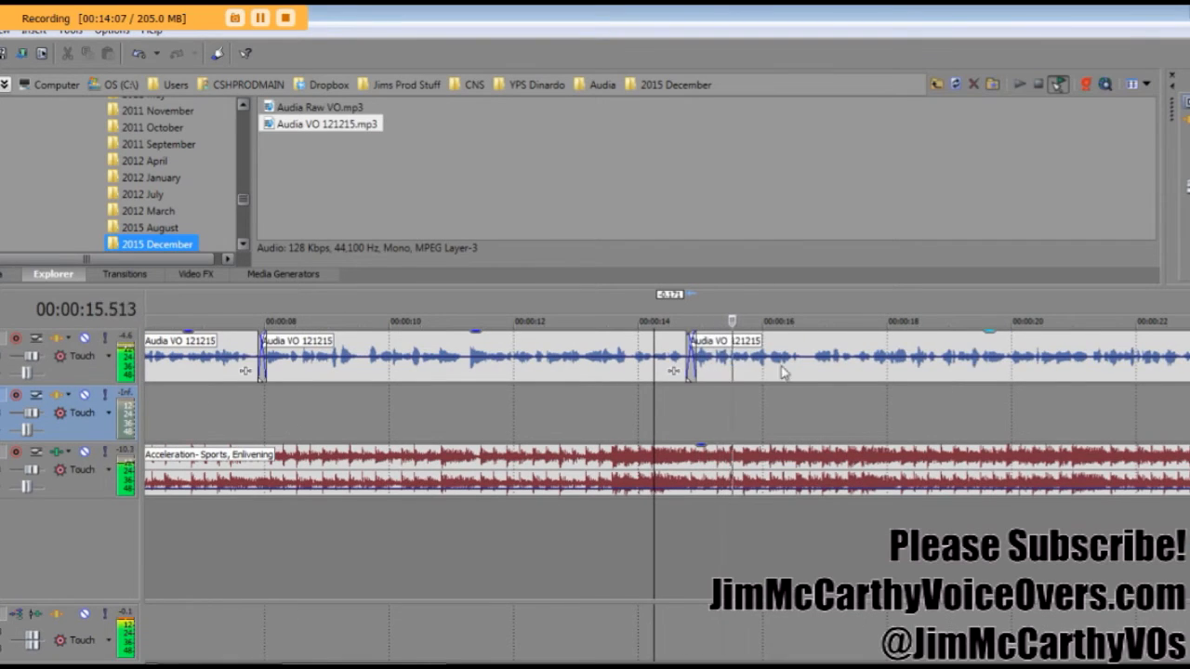
{"action": "left_click", "coordinate": [807, 372]}
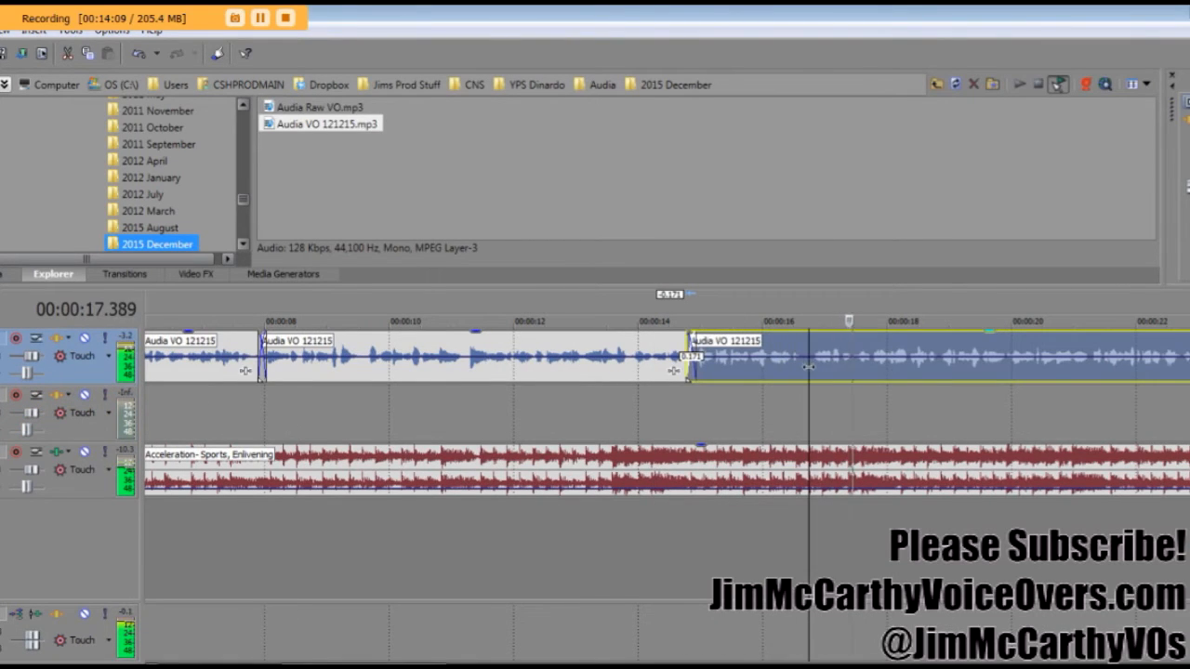
{"action": "key", "text": "s"}
{"action": "key", "text": "space"}
{"action": "left_click_drag", "start_coordinate": [837, 379], "coordinate": [830, 376]}
{"action": "left_click", "coordinate": [789, 400]}
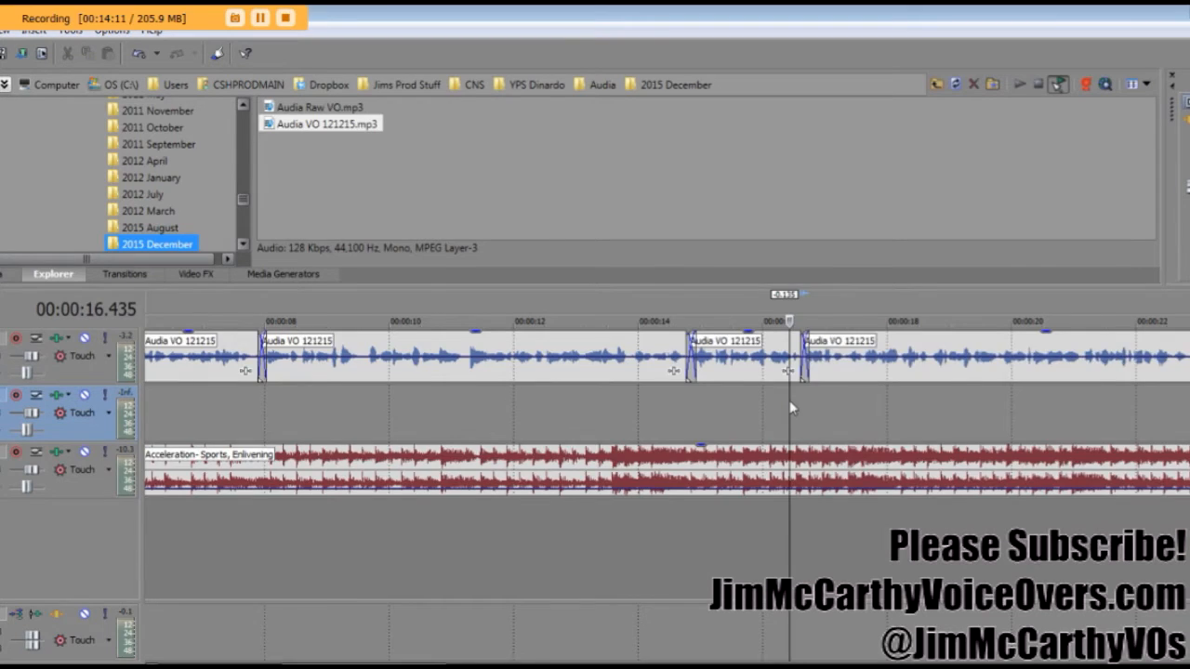
{"action": "key", "text": "space"}
Step: Split the voice-over at about 22.9 s, shift the remaining part 0.095 s earlier, and play from about 22.2 s
{"action": "scroll", "coordinate": [790, 400], "scroll_direction": "down", "scroll_amount": 1}
{"action": "left_click", "coordinate": [787, 376]}
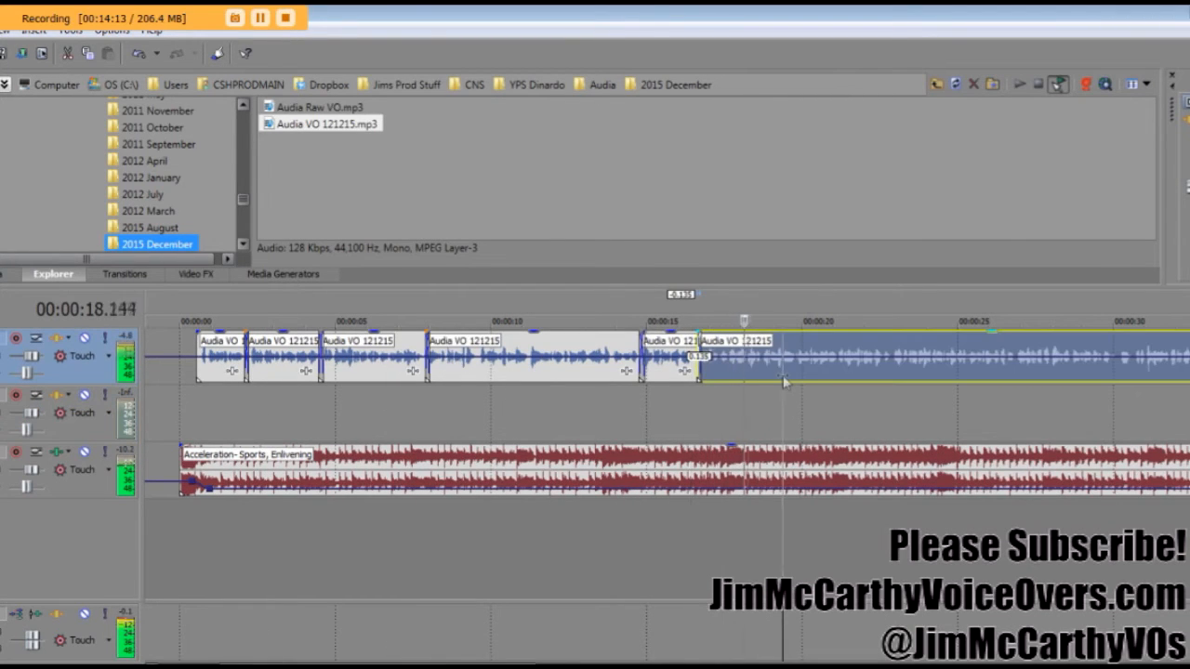
{"action": "scroll", "coordinate": [776, 394], "scroll_direction": "up", "scroll_amount": 1}
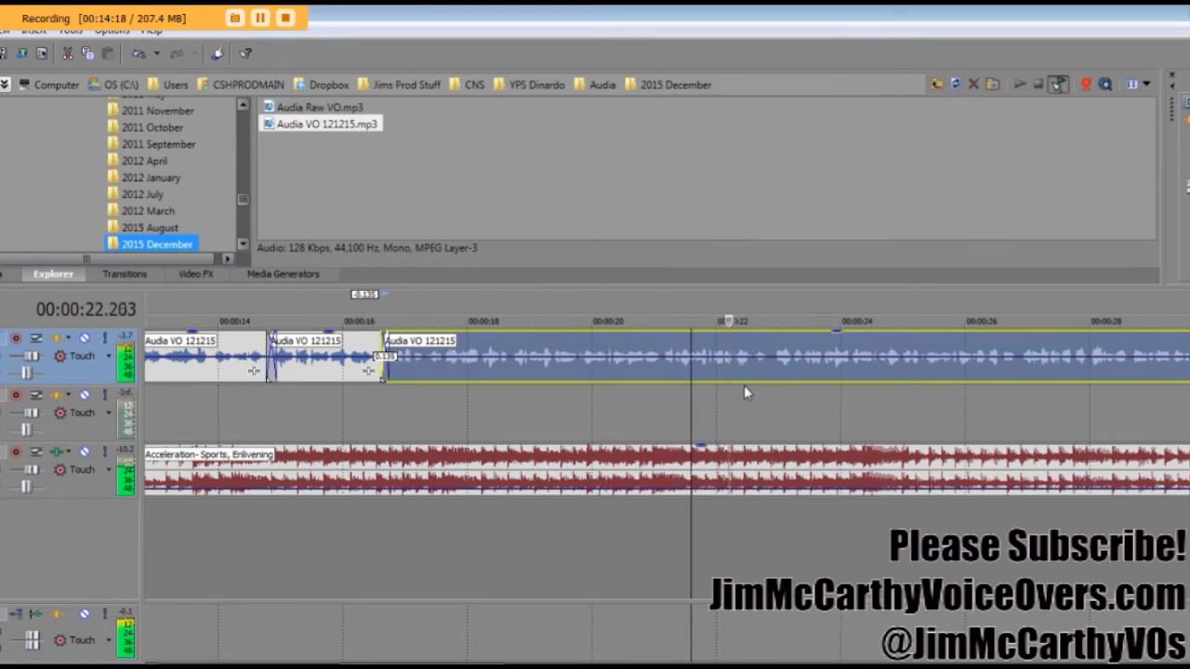
{"action": "key", "text": "space"}
{"action": "left_click", "coordinate": [772, 376]}
{"action": "key", "text": "s"}
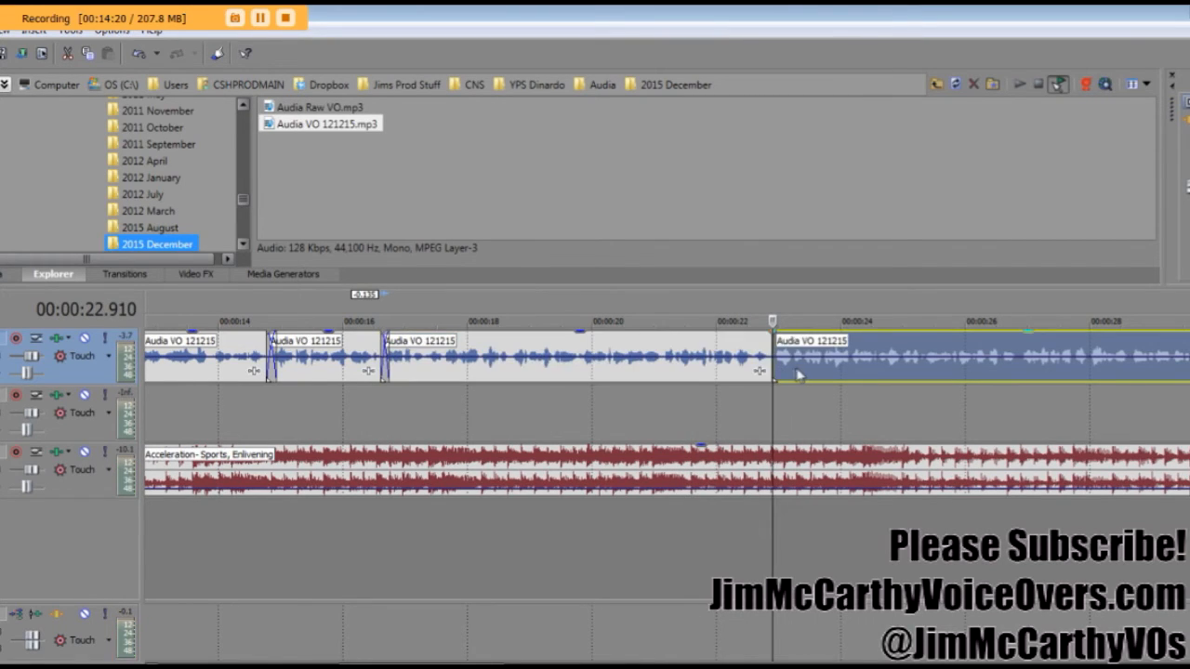
{"action": "left_click", "coordinate": [730, 403]}
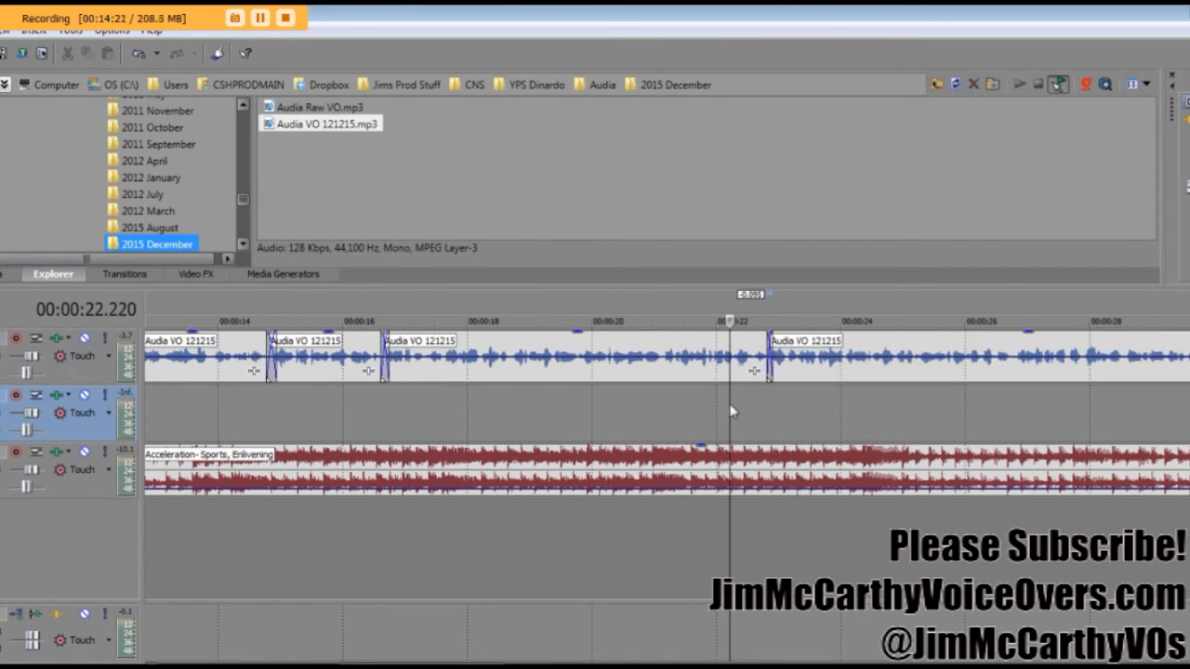
{"action": "key", "text": "space"}
Step: Split the voice-over at about 38.3 s, shift the remaining part 0.149 s earlier, and play from just before the join
{"action": "scroll", "coordinate": [732, 405], "scroll_direction": "down", "scroll_amount": 3}
{"action": "left_click", "coordinate": [788, 374]}
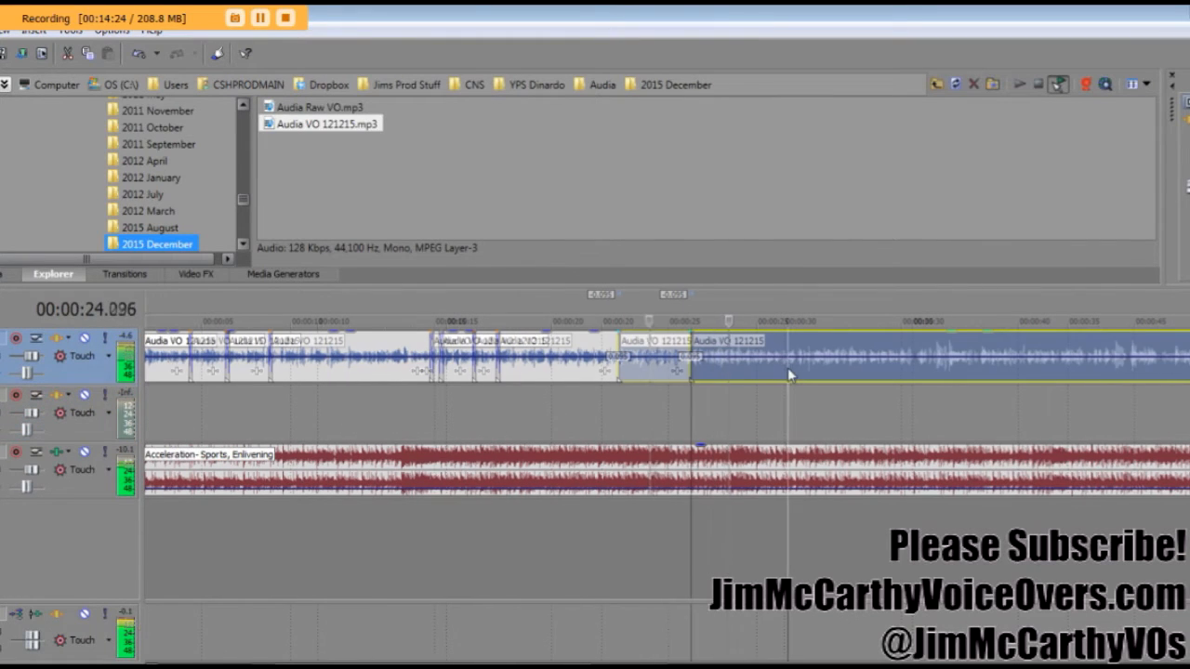
{"action": "scroll", "coordinate": [788, 373], "scroll_direction": "down", "scroll_amount": 2}
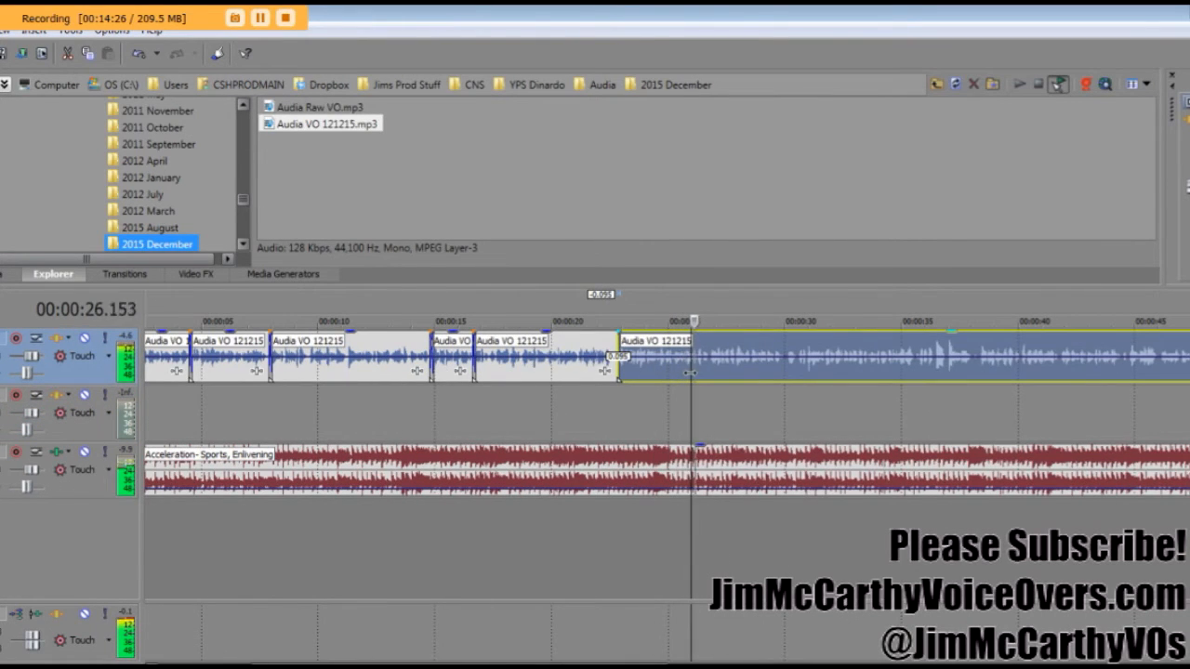
{"action": "scroll", "coordinate": [776, 378], "scroll_direction": "up", "scroll_amount": 2}
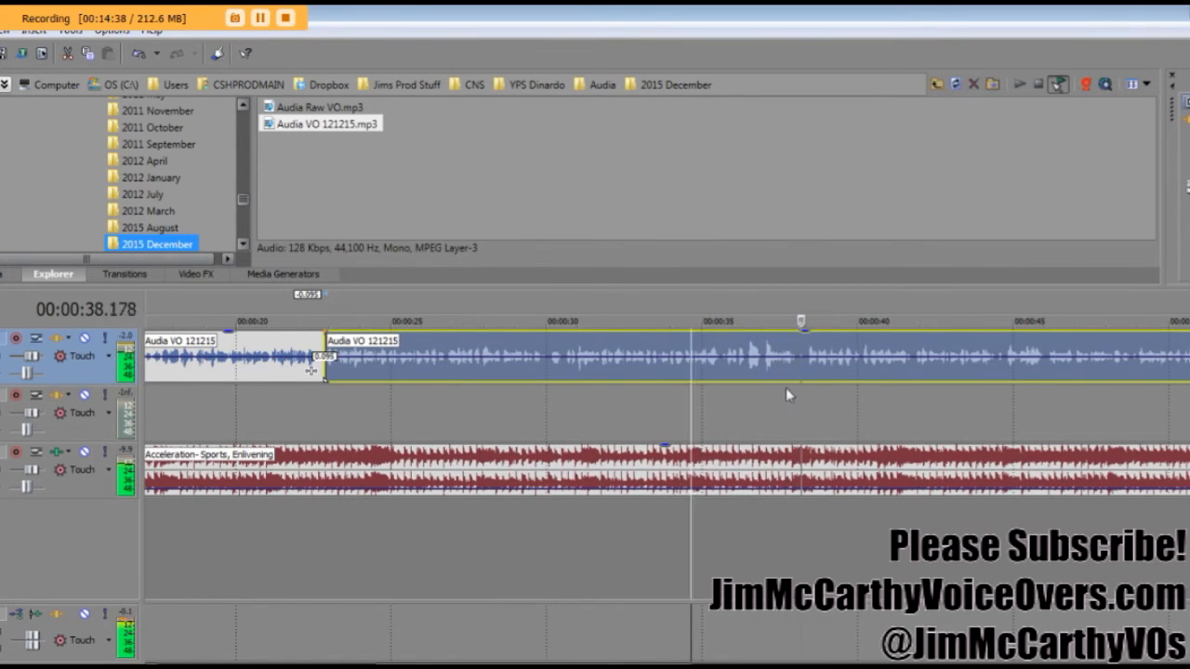
{"action": "left_click", "coordinate": [732, 367]}
{"action": "key", "text": "s"}
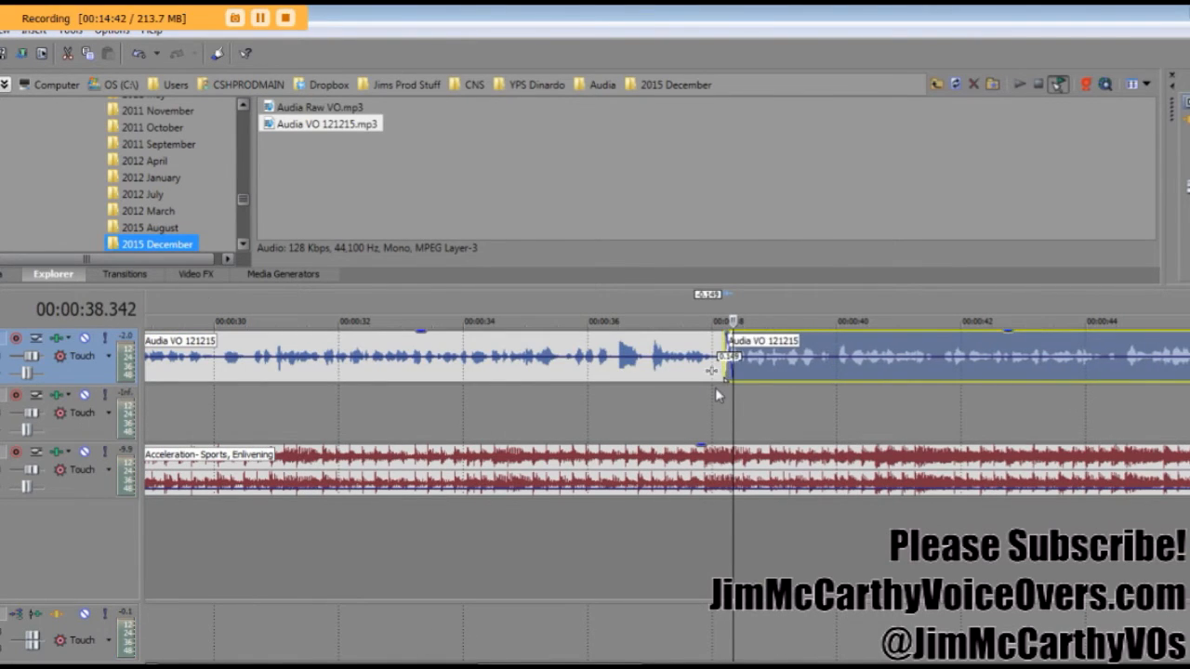
{"action": "left_click", "coordinate": [716, 391]}
{"action": "key", "text": "space"}
Step: Split the voice-over at about 39.97 s, shift the remaining part 0.122 s earlier, and play across the join
{"action": "scroll", "coordinate": [849, 392], "scroll_direction": "down", "scroll_amount": 3}
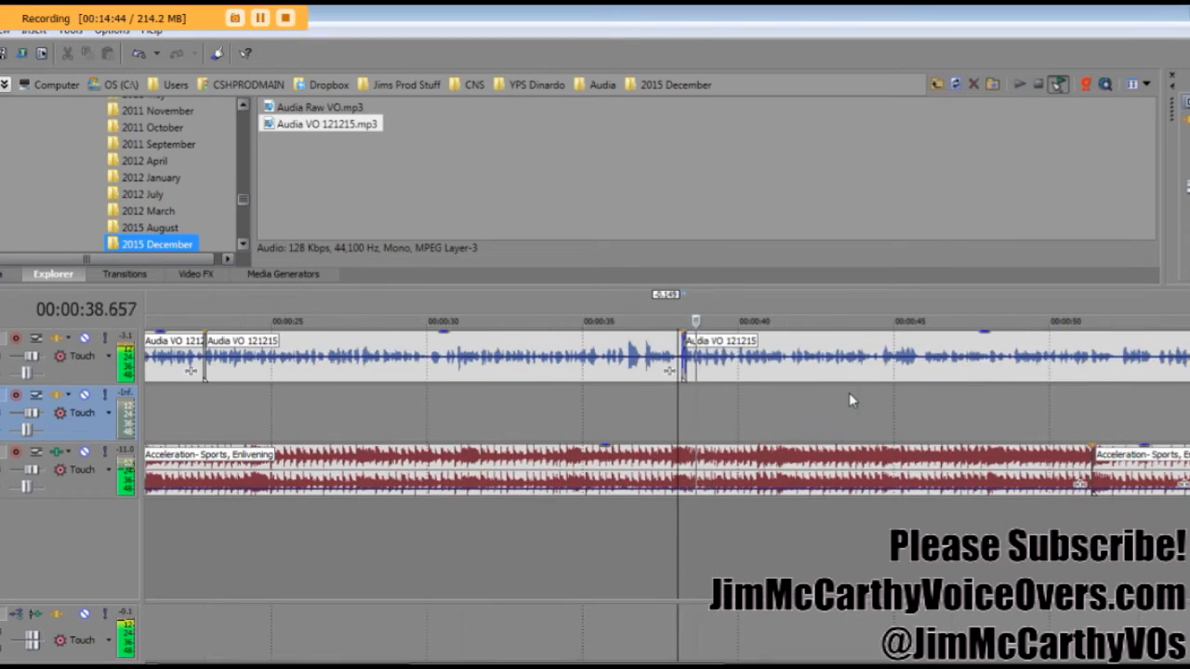
{"action": "left_click", "coordinate": [770, 374]}
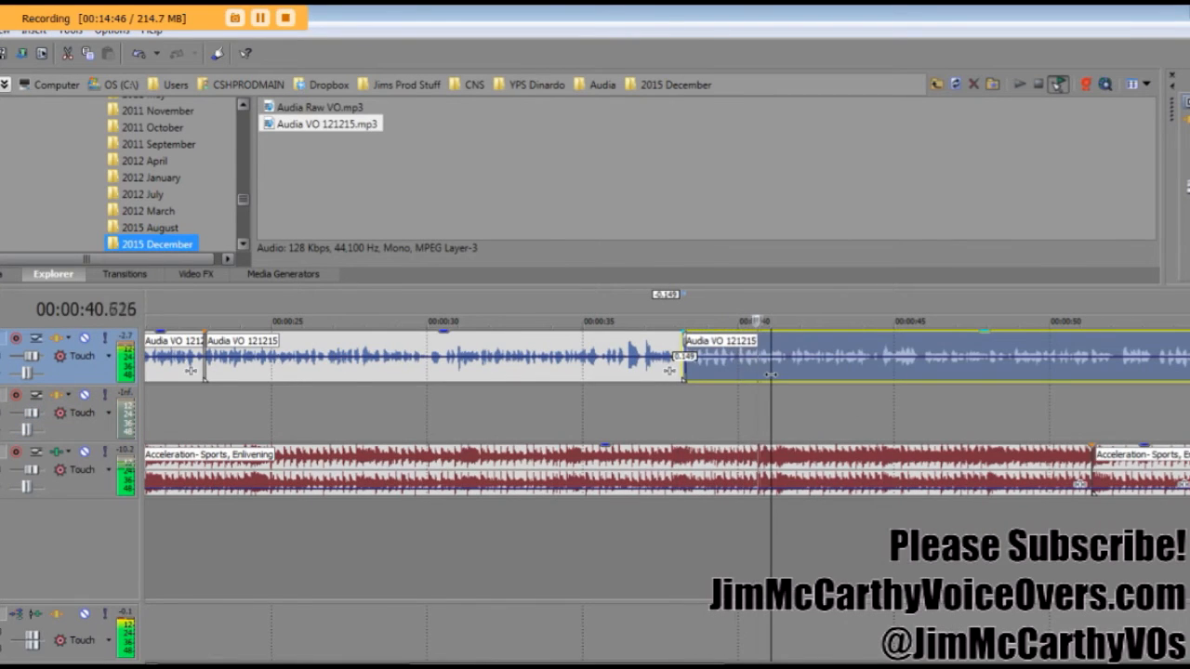
{"action": "left_click", "coordinate": [730, 379]}
{"action": "scroll", "coordinate": [732, 380], "scroll_direction": "up", "scroll_amount": 2}
{"action": "key", "text": "space"}
{"action": "key", "text": "space"}
{"action": "left_click", "coordinate": [719, 380]}
{"action": "key", "text": "space"}
{"action": "key", "text": "s"}
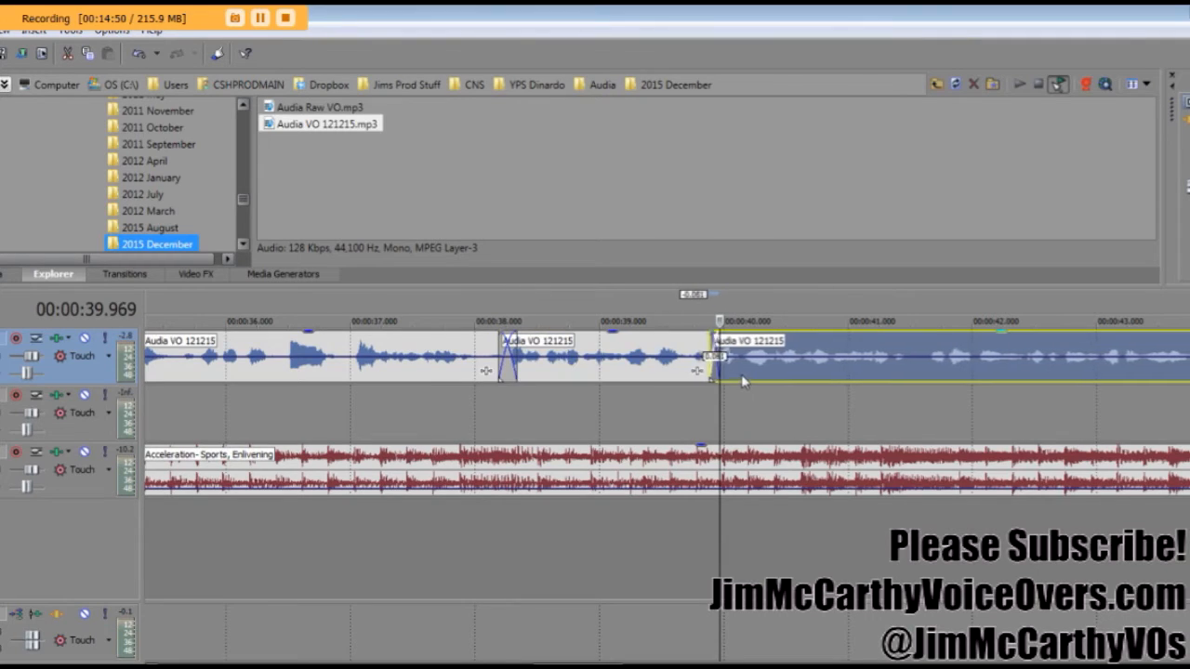
{"action": "left_click", "coordinate": [641, 430]}
{"action": "key", "text": "space"}
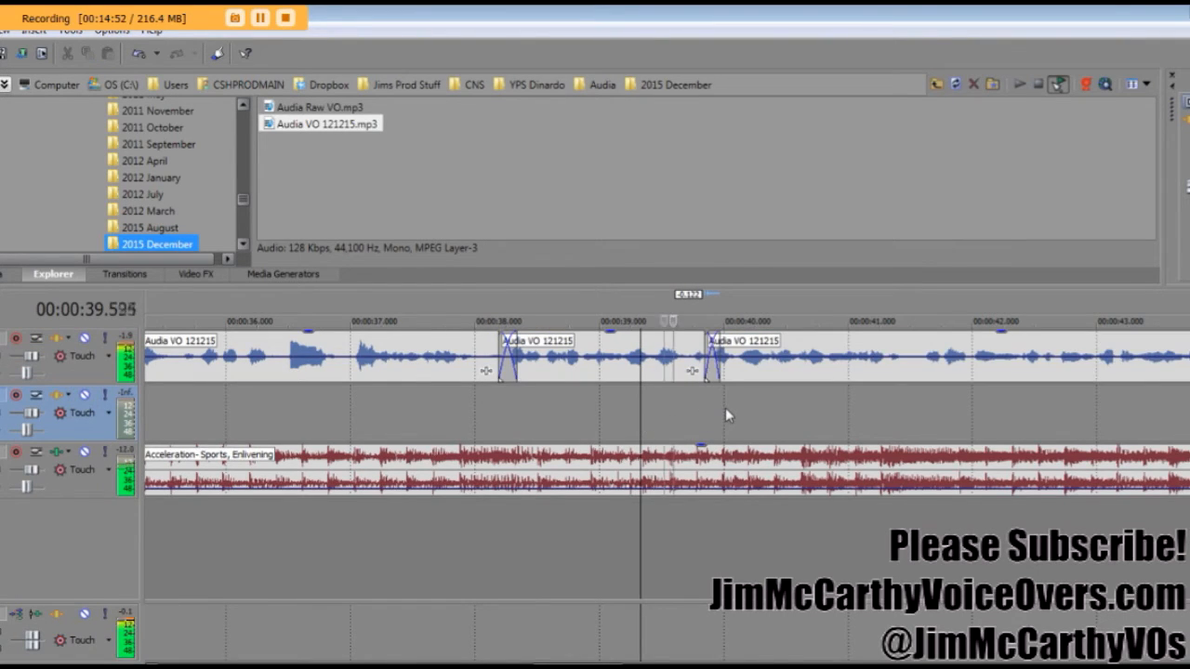
Step: Split the voice-over at about 41.5 s, shift the remaining part 0.081 s earlier, and play from about 40.8 s
{"action": "scroll", "coordinate": [728, 415], "scroll_direction": "down", "scroll_amount": 2}
{"action": "left_click", "coordinate": [772, 371]}
{"action": "scroll", "coordinate": [774, 371], "scroll_direction": "up", "scroll_amount": 1}
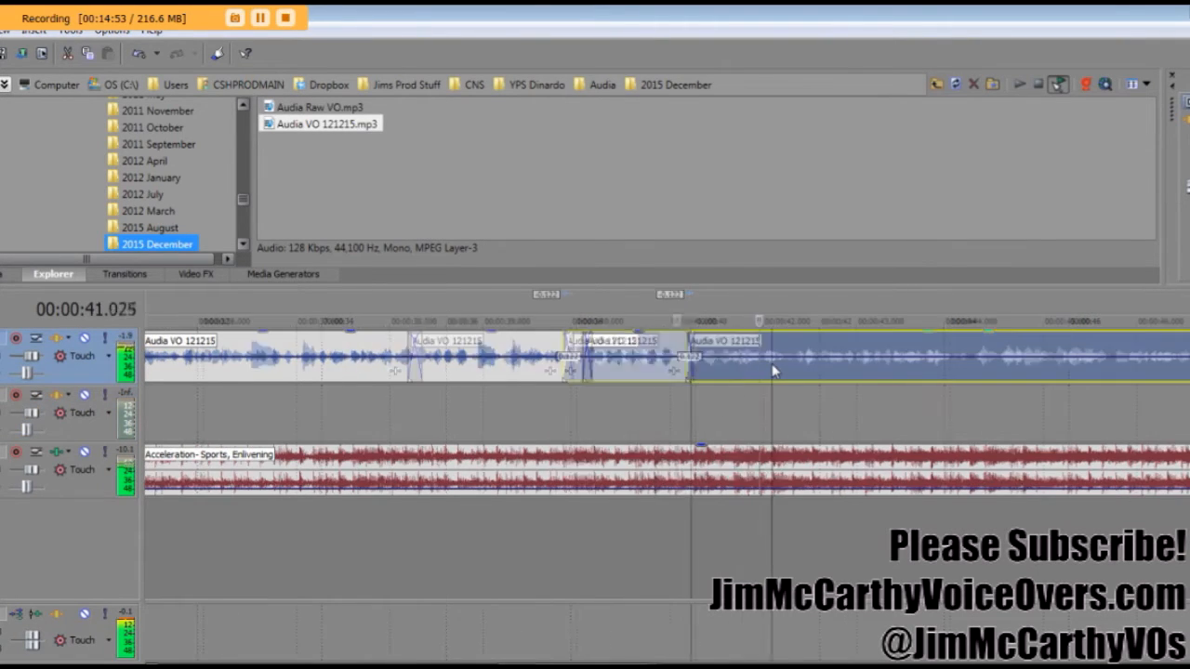
{"action": "left_click", "coordinate": [719, 372]}
{"action": "key", "text": "space"}
{"action": "key", "text": "s"}
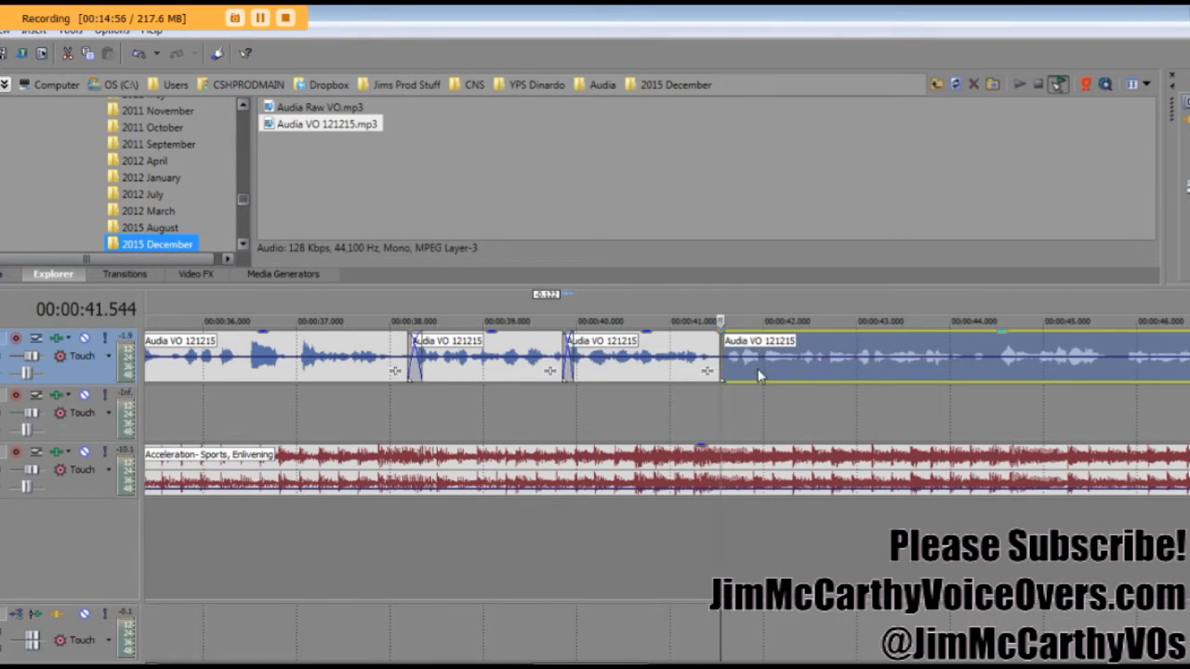
{"action": "left_click", "coordinate": [649, 415]}
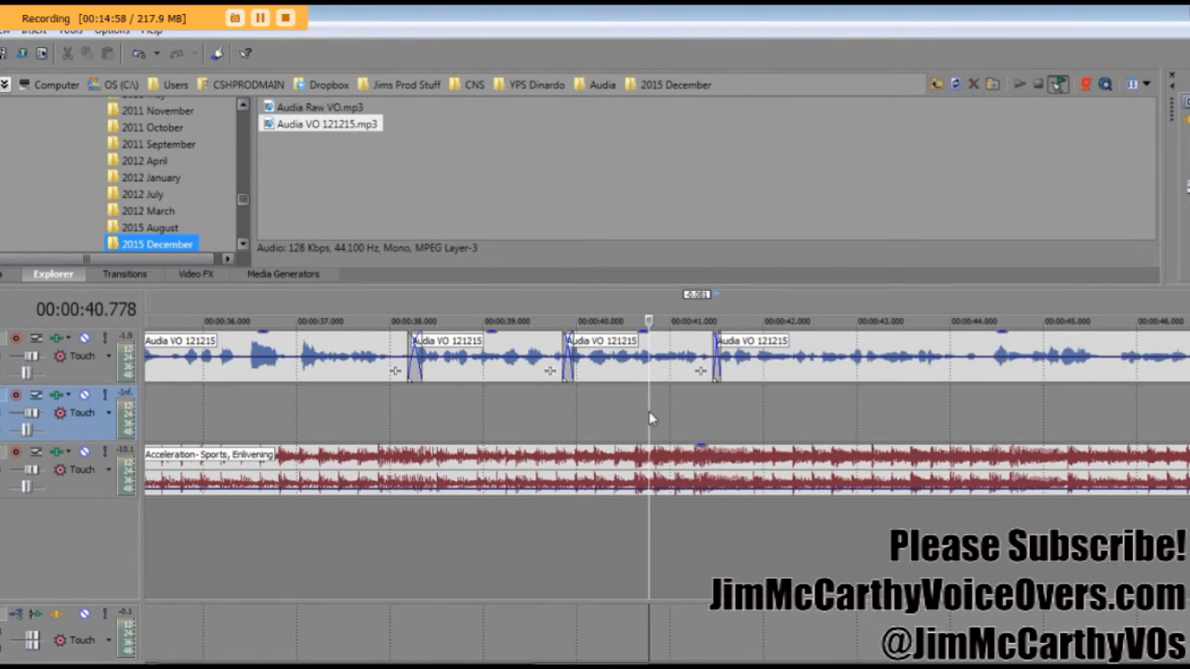
{"action": "key", "text": "space"}
Step: Split the voice-over at about 44.36 s, shift the remaining part 0.072 s earlier, and play from about 43.6 s
{"action": "scroll", "coordinate": [714, 399], "scroll_direction": "down", "scroll_amount": 3}
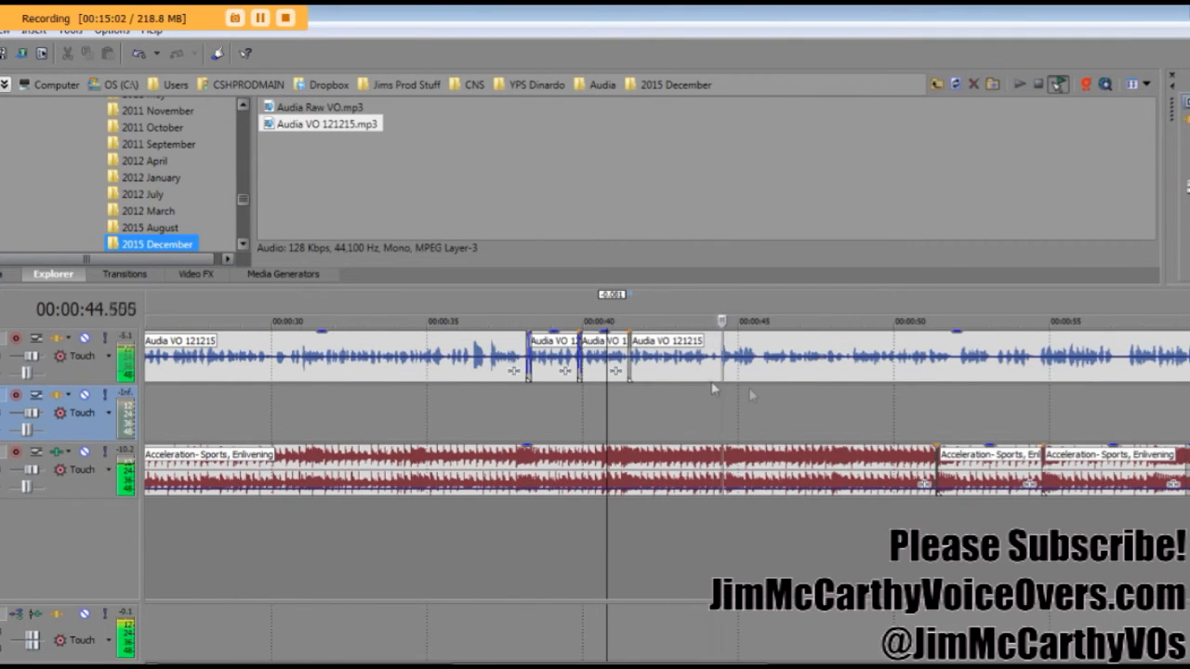
{"action": "left_click", "coordinate": [716, 374]}
{"action": "scroll", "coordinate": [697, 383], "scroll_direction": "up", "scroll_amount": 2}
{"action": "key", "text": "space"}
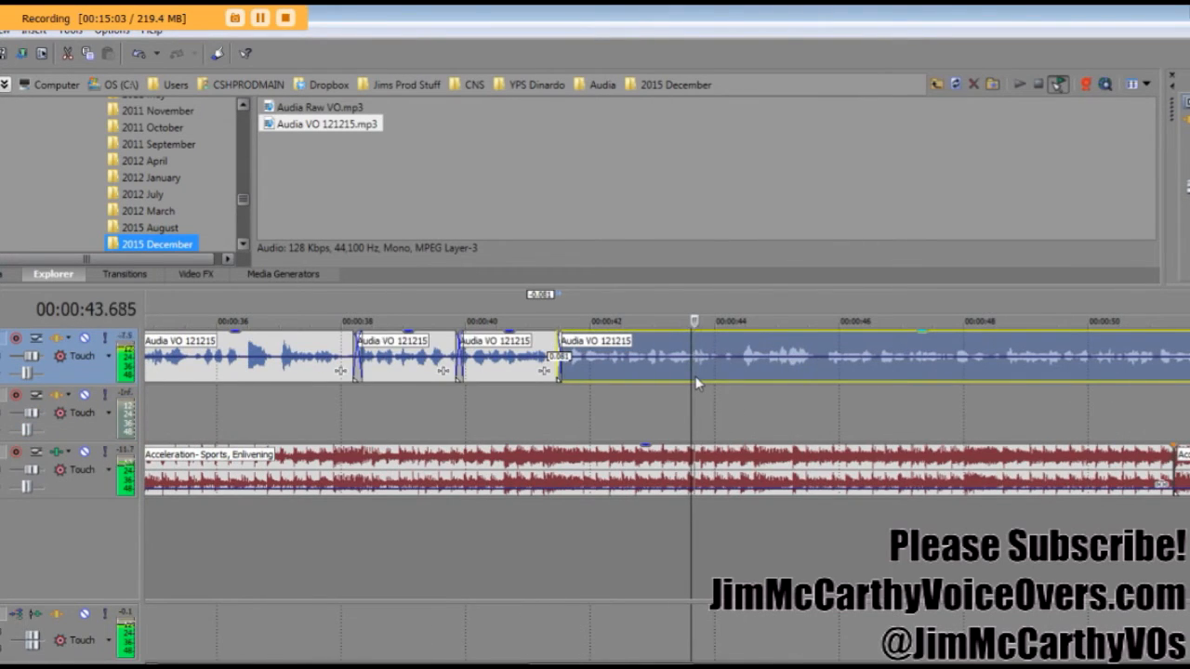
{"action": "scroll", "coordinate": [699, 391], "scroll_direction": "up", "scroll_amount": 3}
{"action": "left_click", "coordinate": [701, 380]}
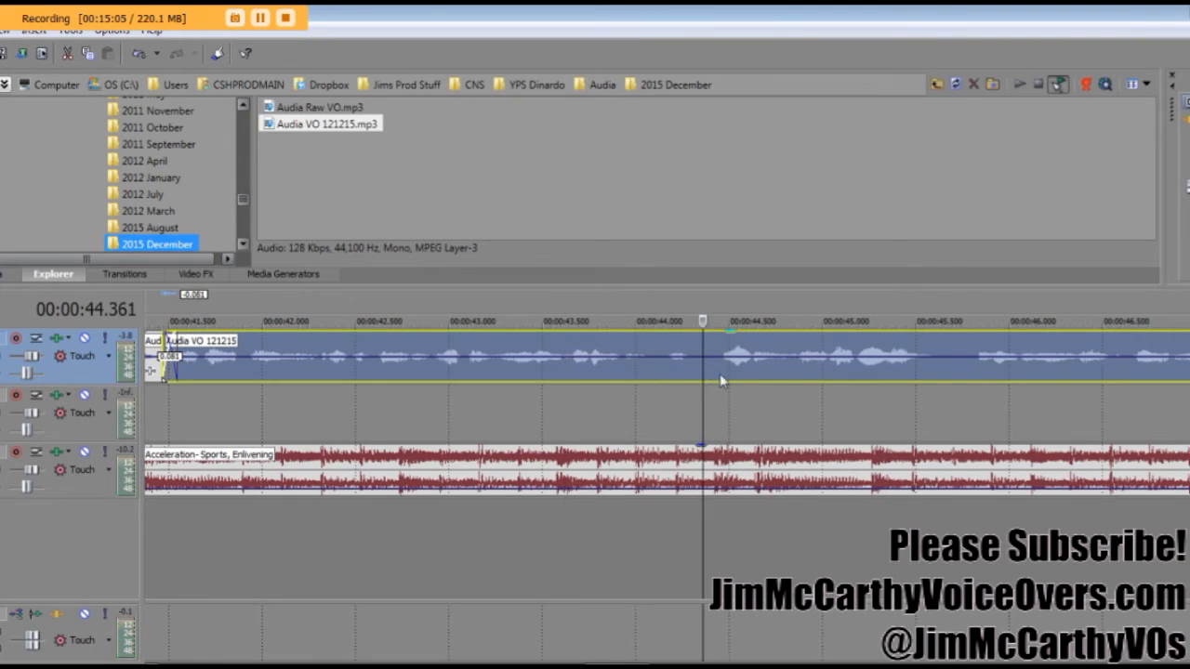
{"action": "key", "text": "s"}
{"action": "left_click", "coordinate": [562, 437]}
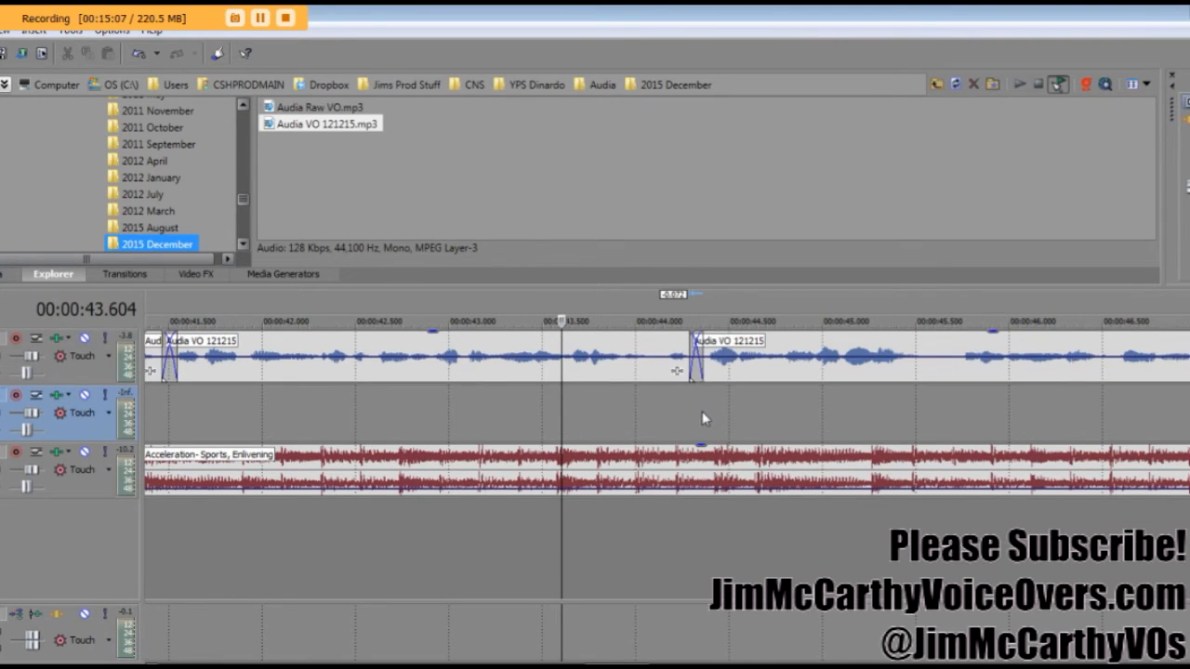
{"action": "key", "text": "space"}
Step: Split the voice-over at about 45.7 s, shift the remaining part 0.099 s earlier, and play from about 45 s
{"action": "scroll", "coordinate": [703, 417], "scroll_direction": "down", "scroll_amount": 2}
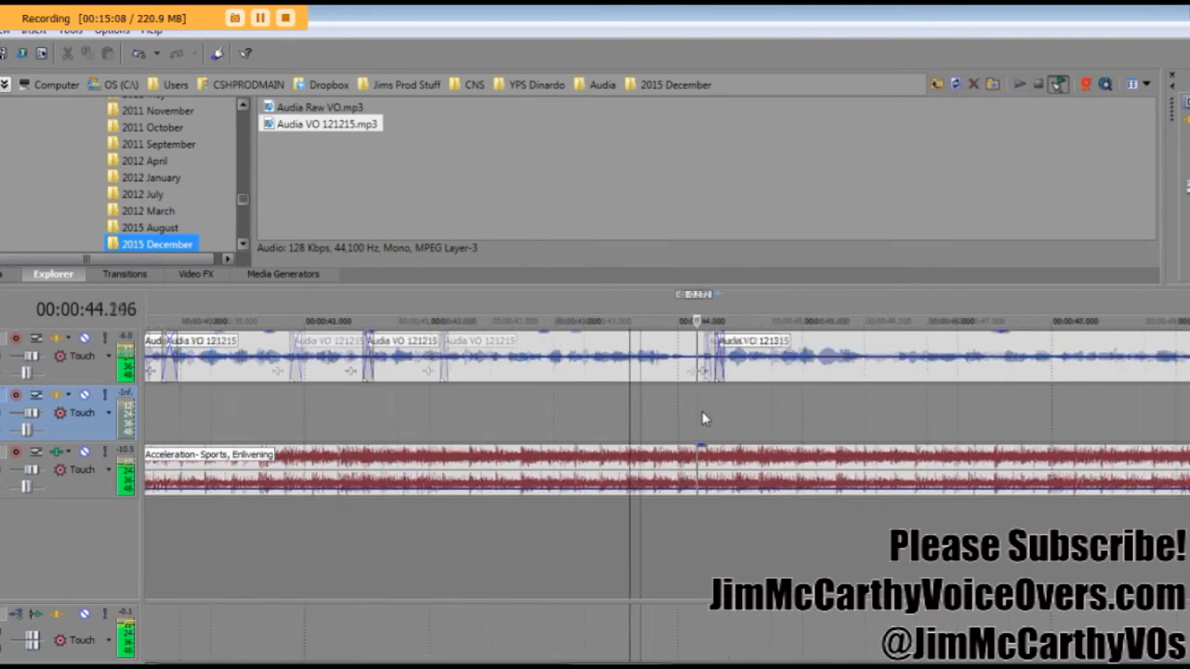
{"action": "left_click", "coordinate": [810, 370]}
{"action": "scroll", "coordinate": [807, 372], "scroll_direction": "down", "scroll_amount": 2}
{"action": "scroll", "coordinate": [698, 370], "scroll_direction": "up", "scroll_amount": 2}
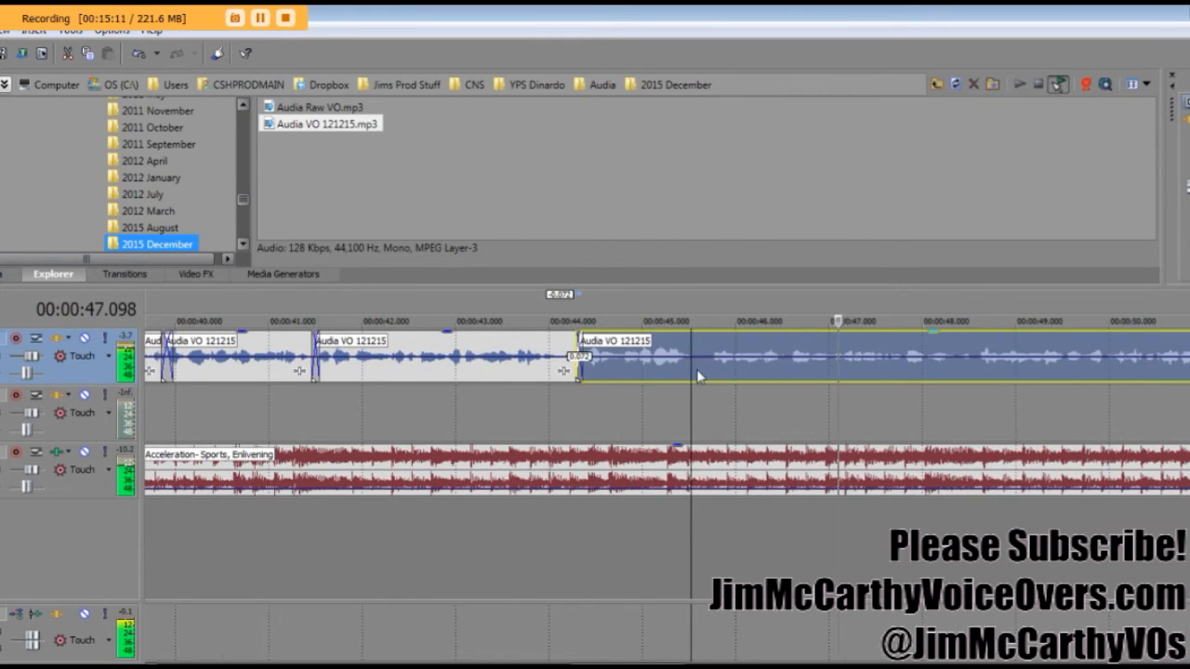
{"action": "left_click", "coordinate": [636, 375]}
{"action": "left_click", "coordinate": [704, 373]}
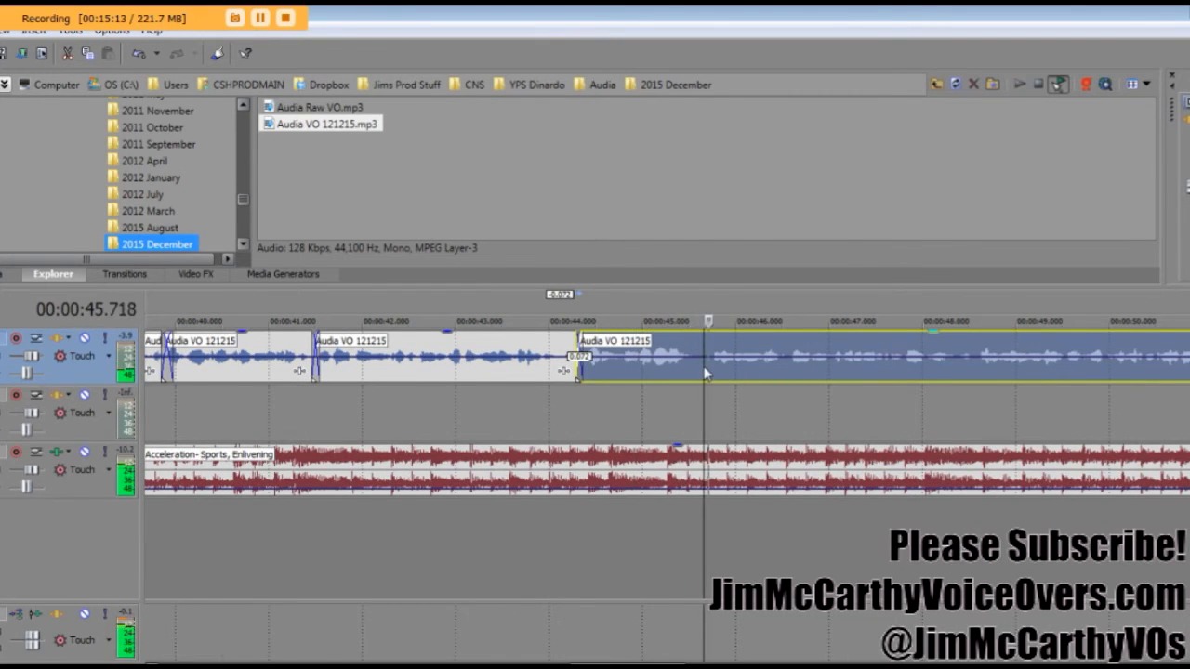
{"action": "key", "text": "space"}
{"action": "key", "text": "s"}
{"action": "left_click", "coordinate": [645, 407]}
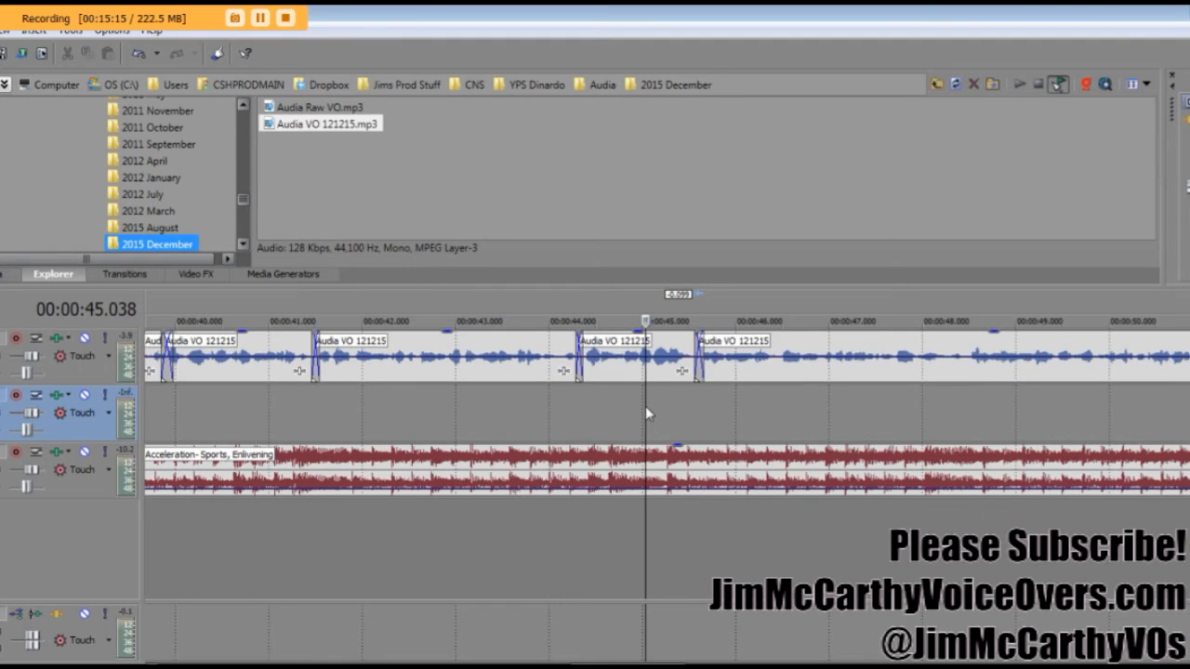
{"action": "key", "text": "space"}
Step: Split the voice-over at about 51.8 s, shift the remaining part 0.162 s earlier, and place the cursor at about 50.9 s
{"action": "scroll", "coordinate": [760, 408], "scroll_direction": "down", "scroll_amount": 2}
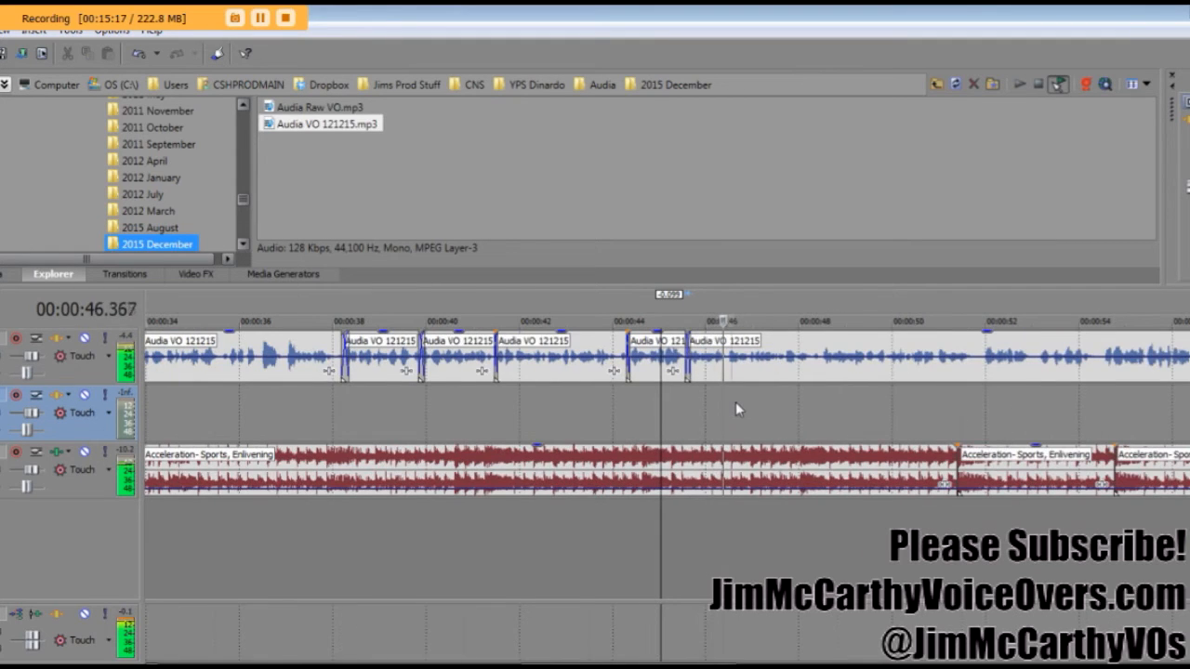
{"action": "left_click", "coordinate": [823, 372]}
{"action": "left_click", "coordinate": [764, 373]}
{"action": "scroll", "coordinate": [801, 381], "scroll_direction": "up", "scroll_amount": 1}
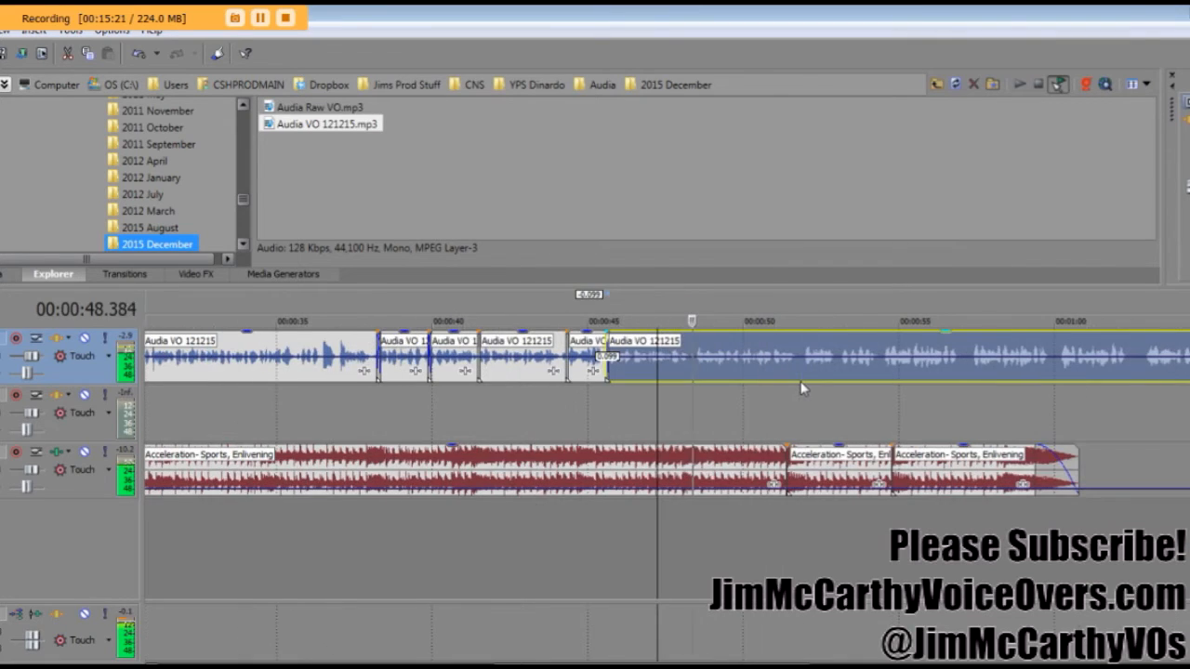
{"action": "scroll", "coordinate": [768, 371], "scroll_direction": "up", "scroll_amount": 1}
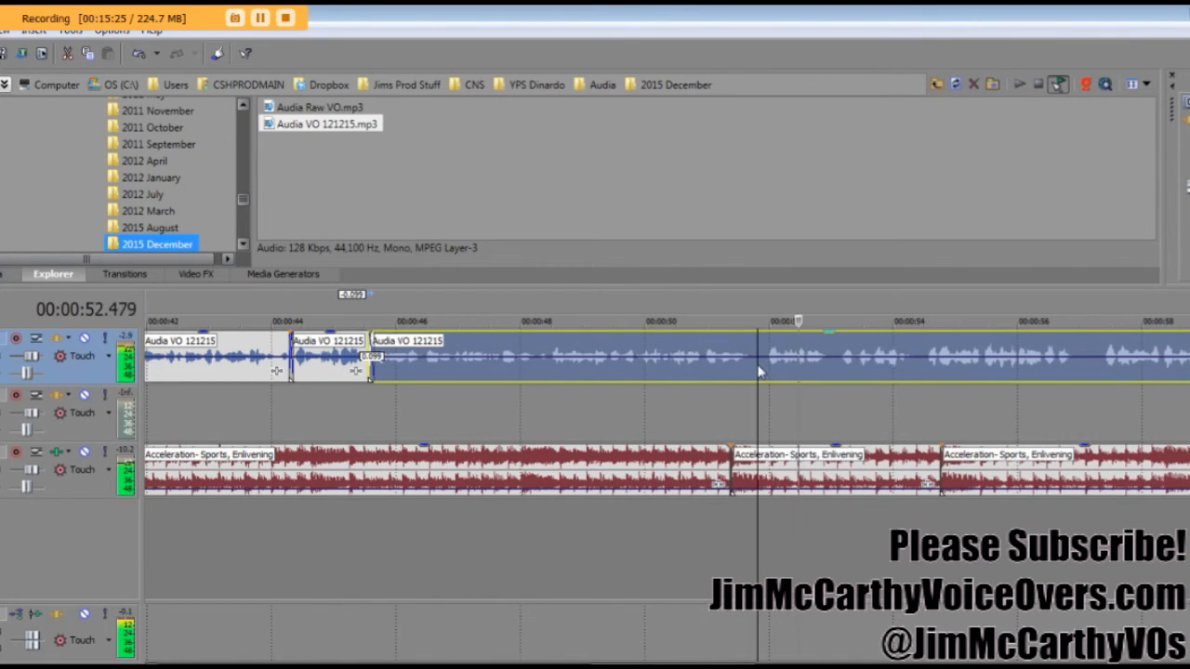
{"action": "key", "text": "s"}
{"action": "left_click", "coordinate": [701, 389]}
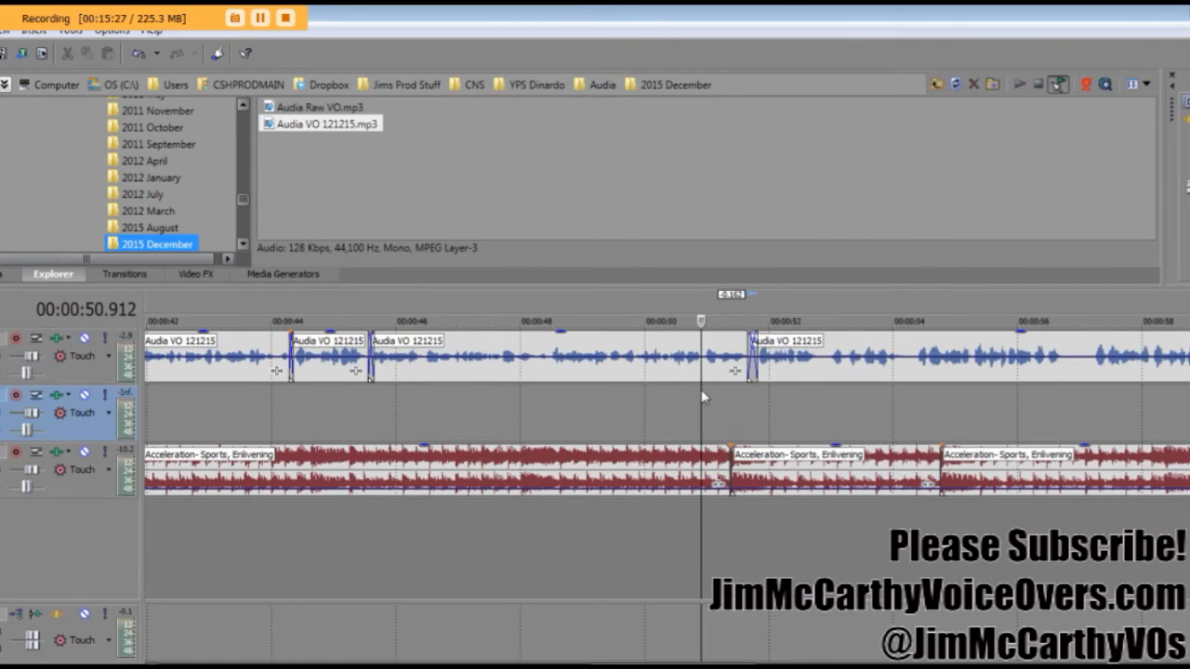
Step: Split the voice-over at about 54.3 s, shift the remaining part 0.113 s earlier, and play from about 53.8 s
{"action": "left_click", "coordinate": [793, 375]}
{"action": "scroll", "coordinate": [793, 376], "scroll_direction": "up", "scroll_amount": 1}
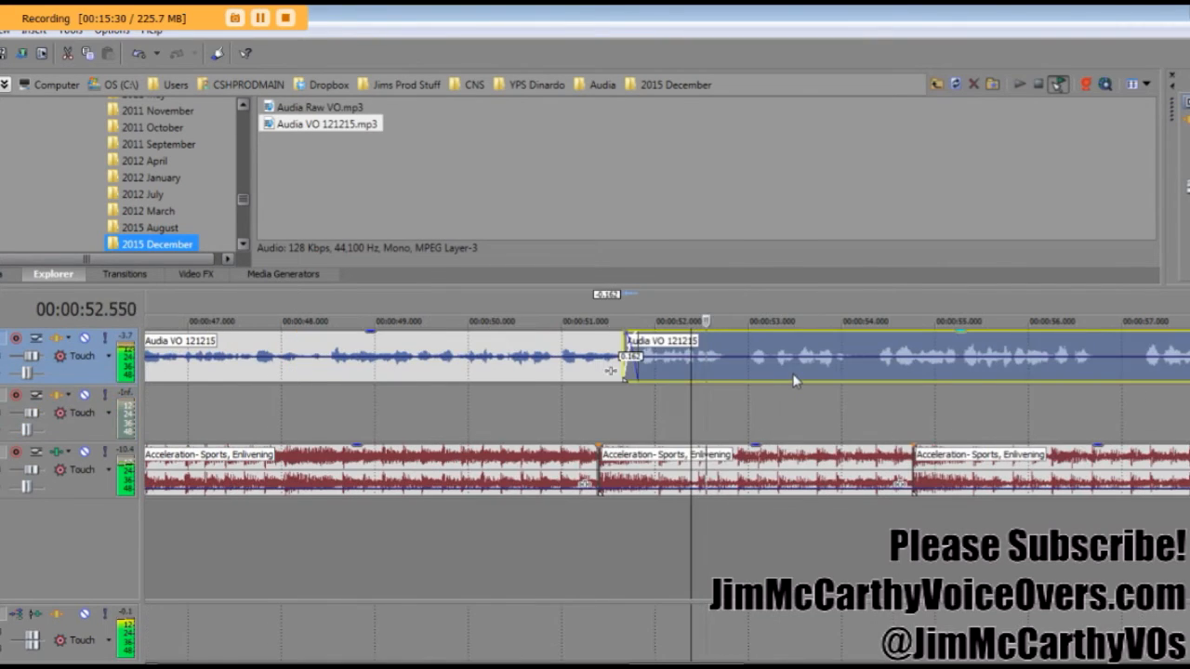
{"action": "left_click", "coordinate": [871, 373]}
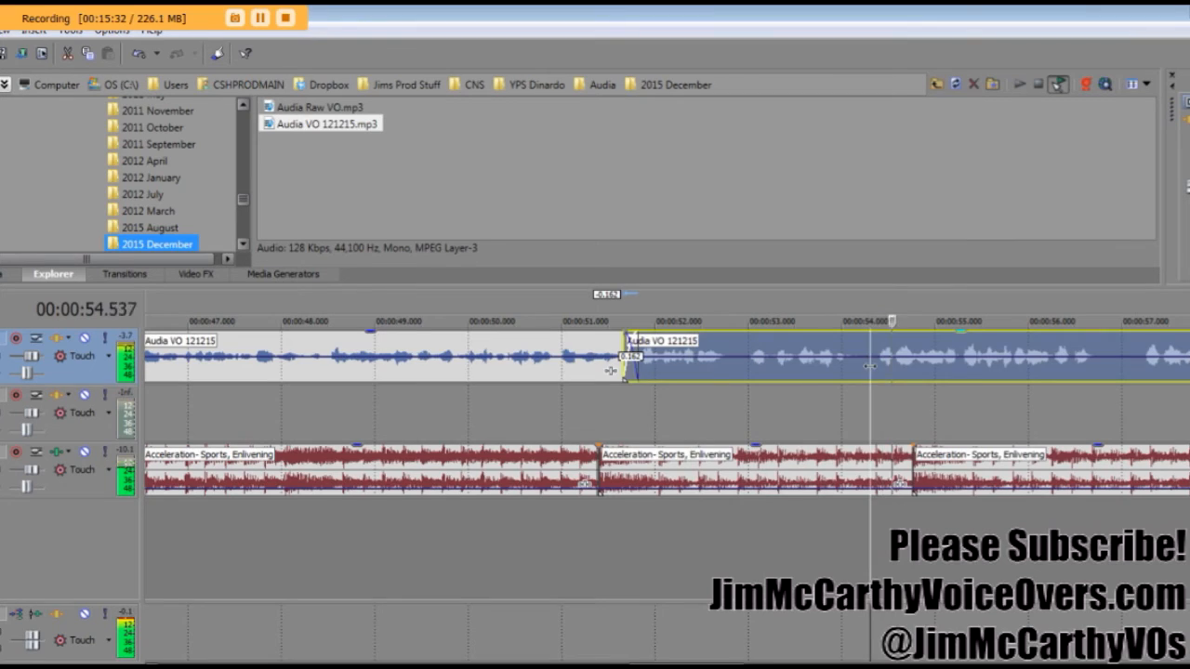
{"action": "key", "text": "s"}
{"action": "scroll", "coordinate": [871, 373], "scroll_direction": "up", "scroll_amount": 2}
{"action": "key", "text": "space"}
{"action": "left_click_drag", "start_coordinate": [716, 377], "coordinate": [695, 377]}
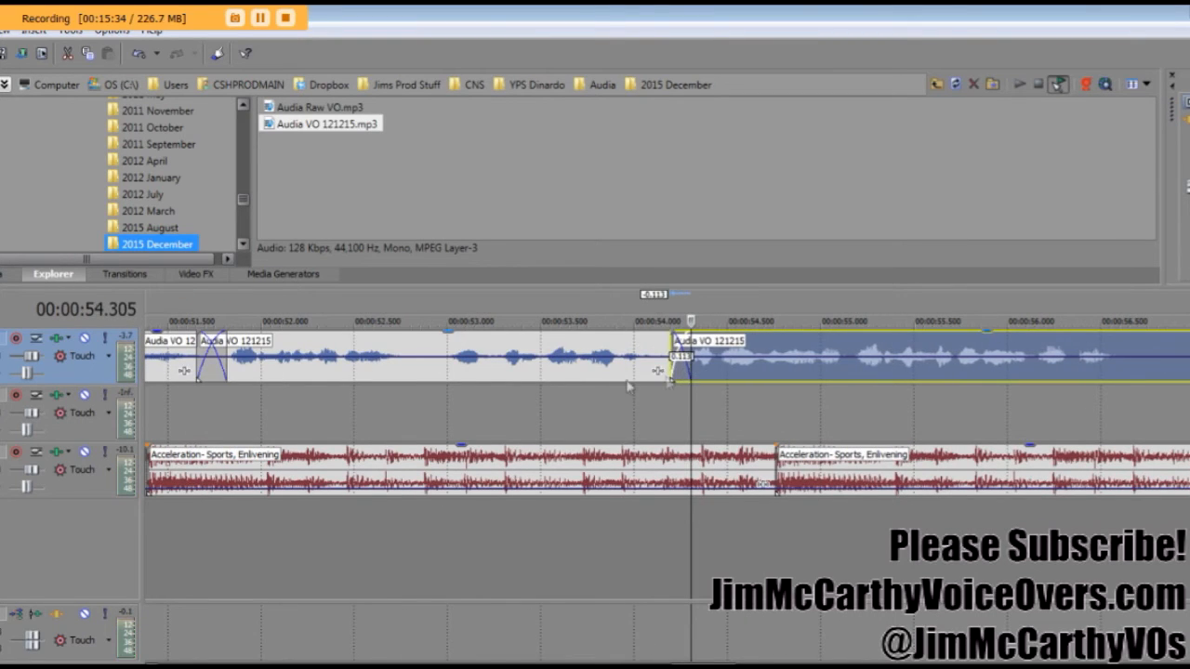
{"action": "left_click", "coordinate": [602, 376]}
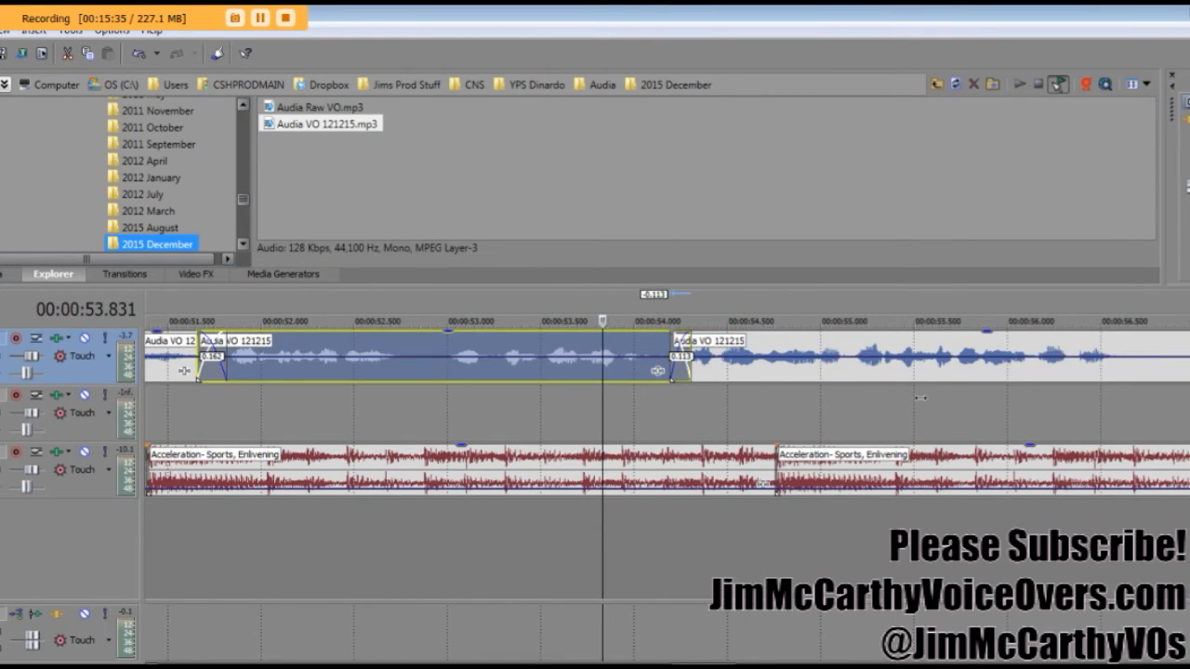
{"action": "key", "text": "space"}
Step: Remove the voice-over phrase from about 54.3 to 57 s, split at about 59.6 s, and close the gaps, shifting the final phrase 8.813 s earlier
{"action": "scroll", "coordinate": [925, 398], "scroll_direction": "down", "scroll_amount": 2}
{"action": "scroll", "coordinate": [883, 401], "scroll_direction": "down", "scroll_amount": 2}
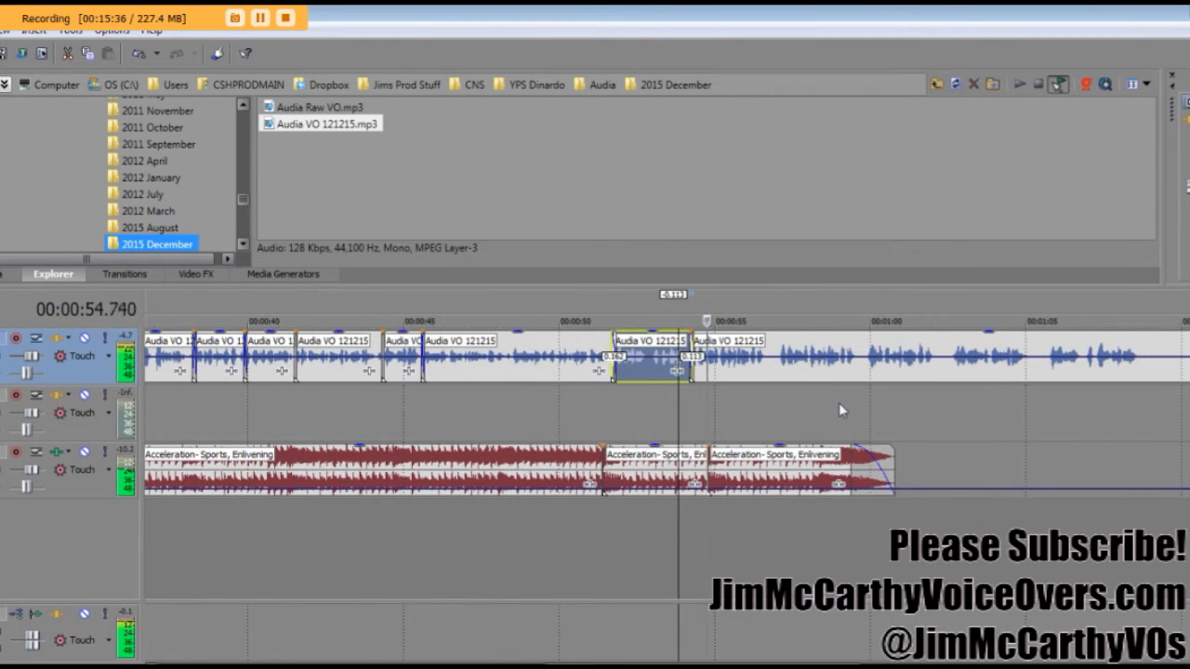
{"action": "left_click", "coordinate": [699, 372]}
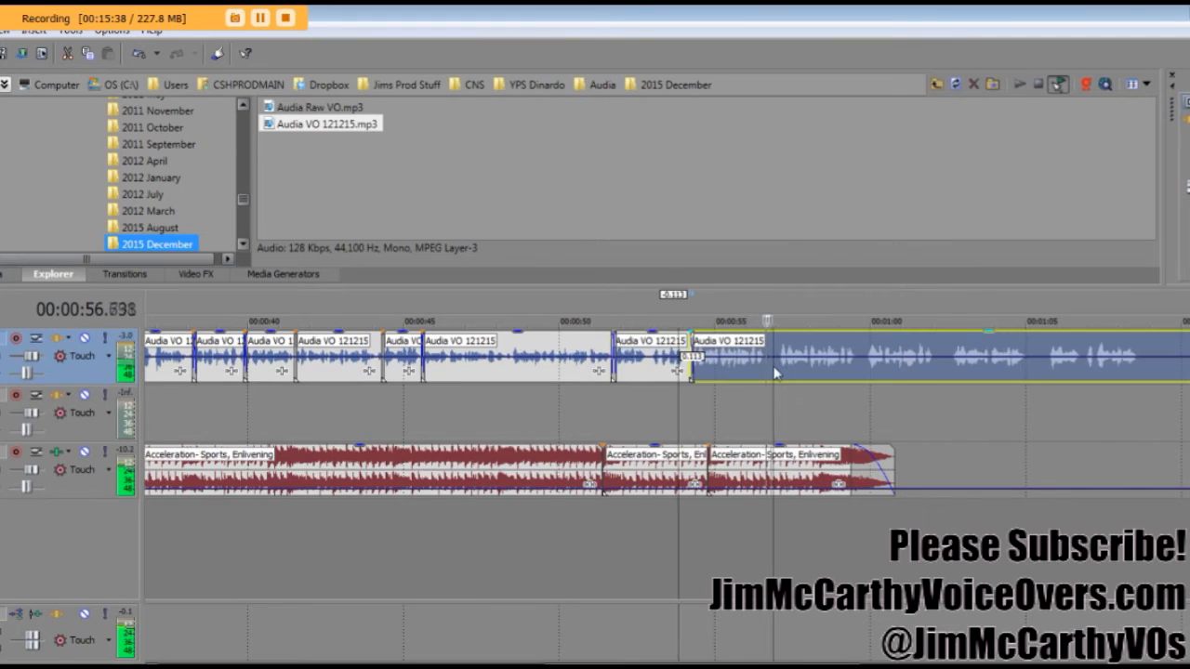
{"action": "left_click_drag", "start_coordinate": [693, 369], "coordinate": [779, 370]}
{"action": "left_click", "coordinate": [859, 367]}
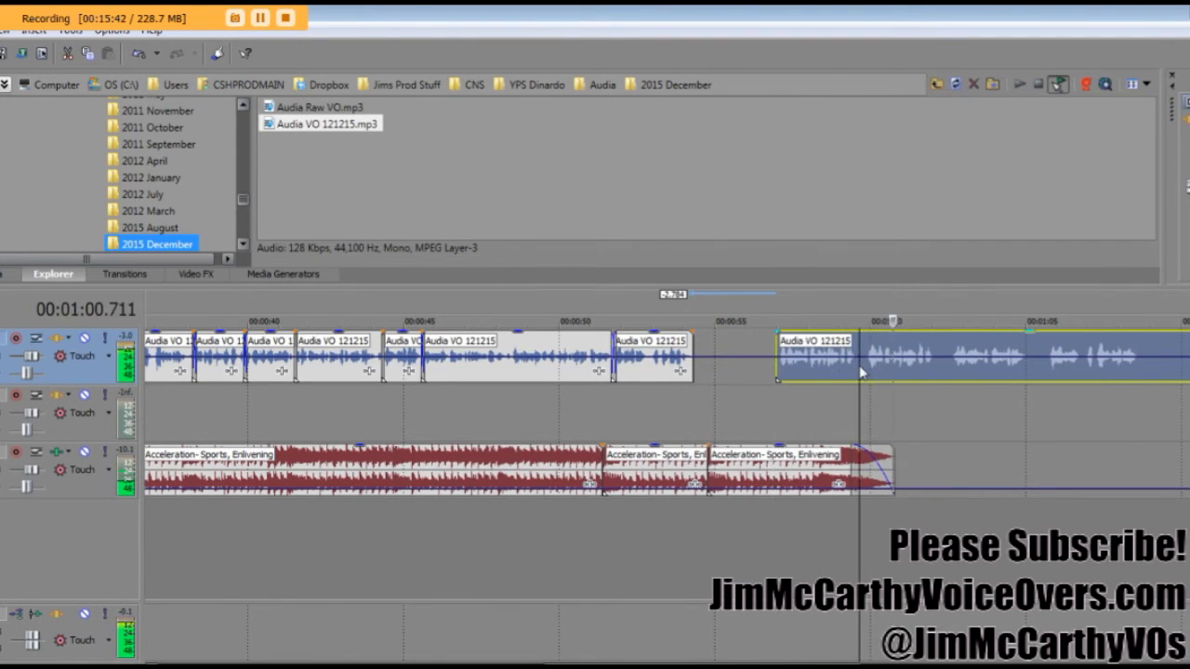
{"action": "key", "text": "s"}
{"action": "left_click_drag", "start_coordinate": [818, 367], "coordinate": [735, 368]}
{"action": "left_click_drag", "start_coordinate": [871, 376], "coordinate": [785, 382]}
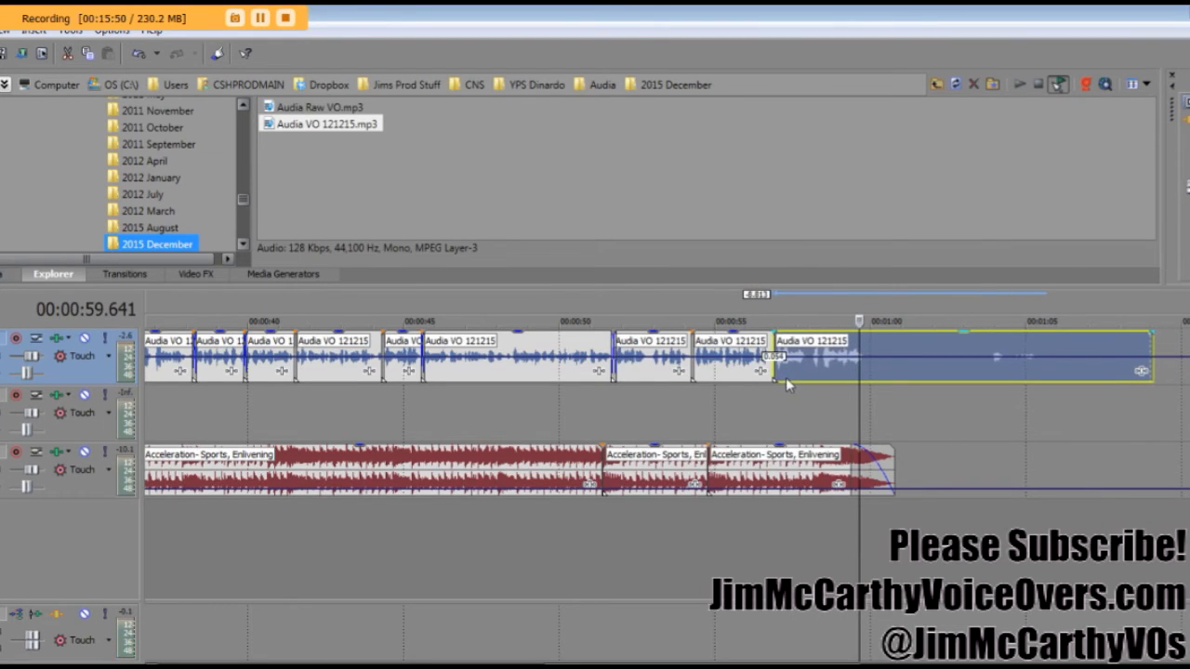
Step: Play across the voice-over joins near 54 s and shift the final phrase 0.149 s earlier
{"action": "left_click", "coordinate": [673, 414]}
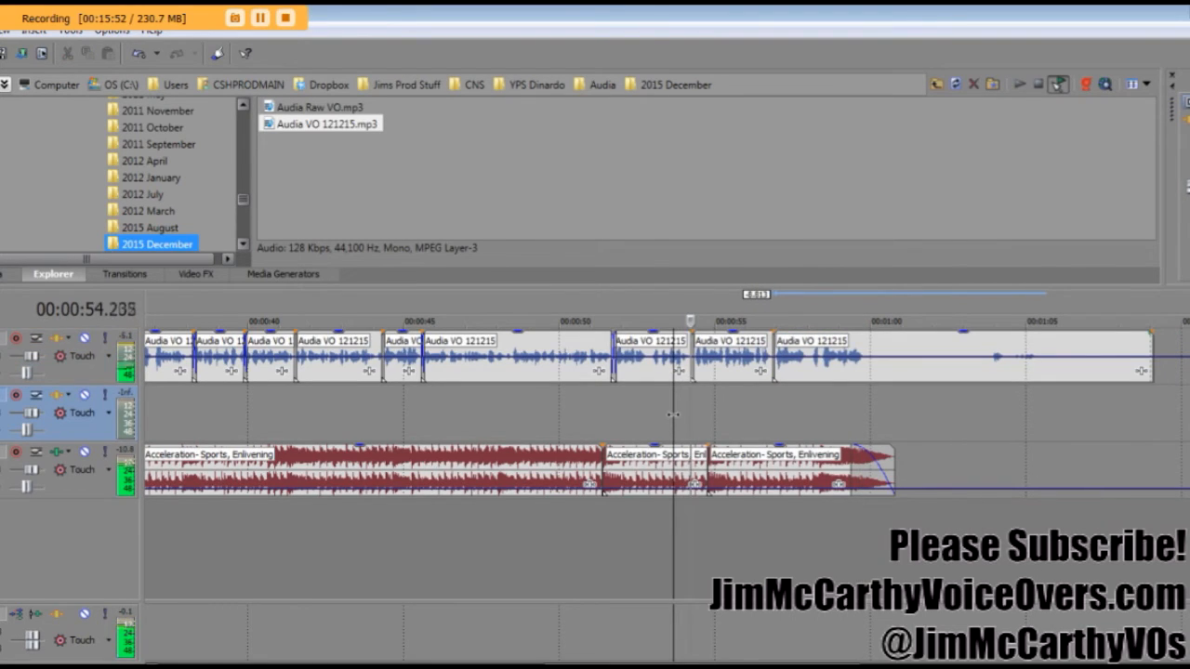
{"action": "scroll", "coordinate": [756, 386], "scroll_direction": "up", "scroll_amount": 2}
{"action": "key", "text": "space"}
{"action": "left_click", "coordinate": [536, 402]}
{"action": "key", "text": "space"}
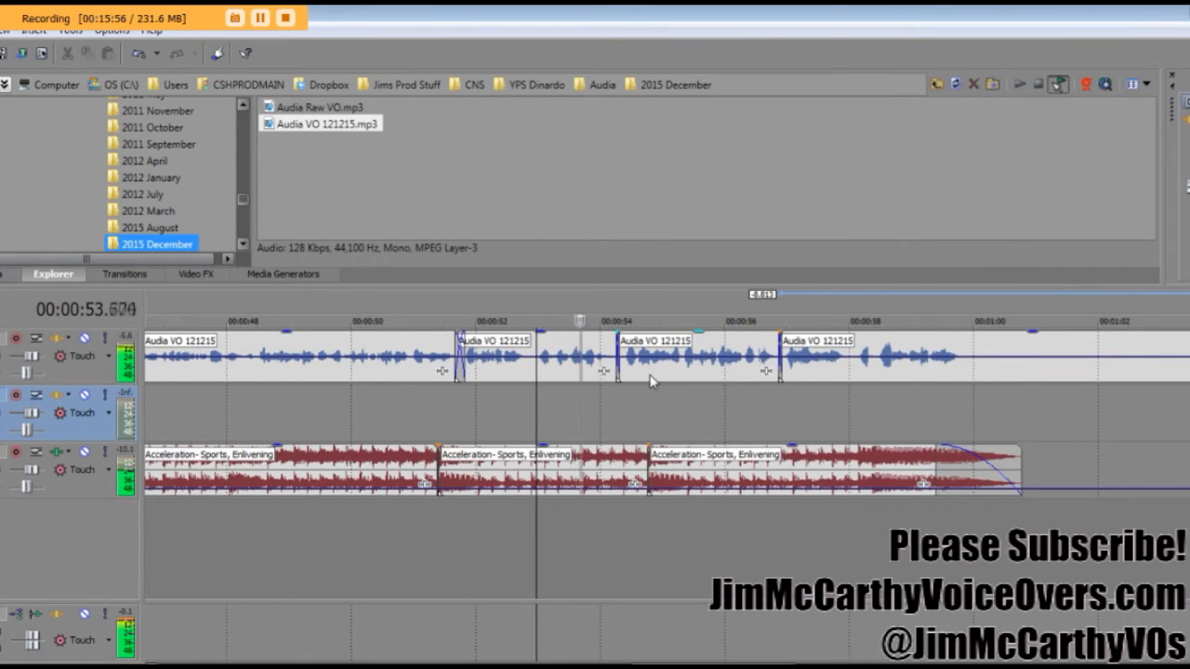
{"action": "left_click", "coordinate": [651, 381]}
{"action": "key", "text": "space"}
{"action": "key", "text": "space"}
{"action": "left_click_drag", "start_coordinate": [811, 371], "coordinate": [803, 371]}
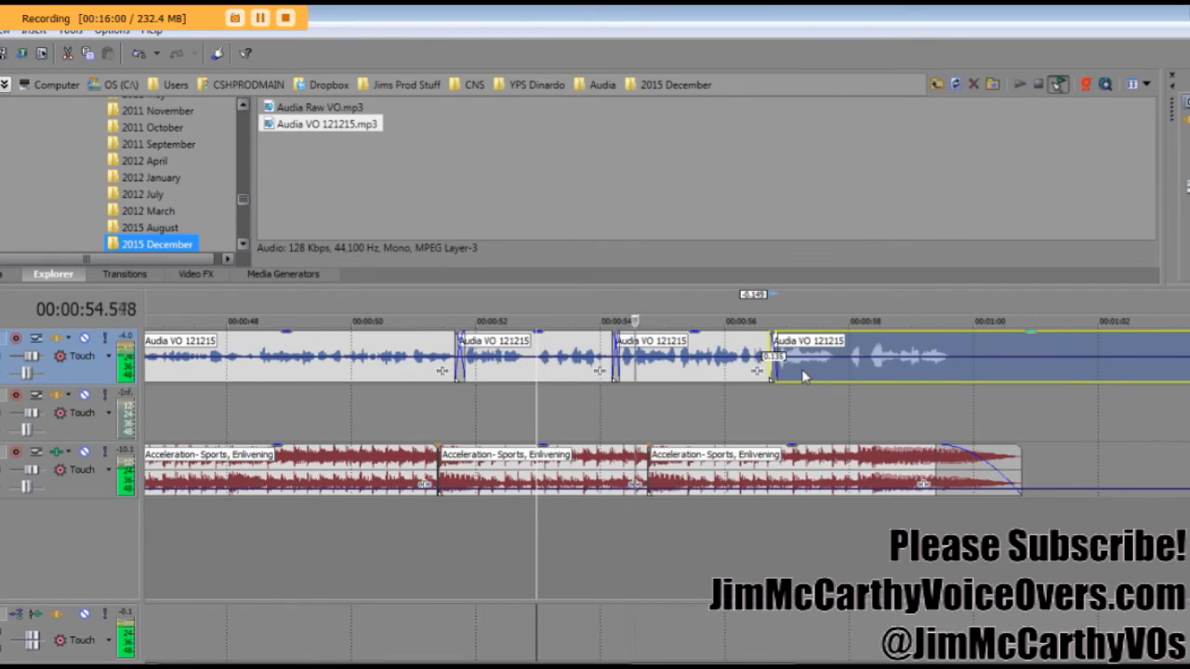
Step: Shift the voice-over phrase starting near 54 s 0.108 s earlier and play from about 53.7 s
{"action": "key", "text": "space"}
{"action": "left_click", "coordinate": [600, 404]}
{"action": "scroll", "coordinate": [591, 405], "scroll_direction": "up", "scroll_amount": 2}
{"action": "left_click", "coordinate": [893, 375]}
{"action": "left_click_drag", "start_coordinate": [892, 375], "coordinate": [886, 371]}
{"action": "key", "text": "space"}
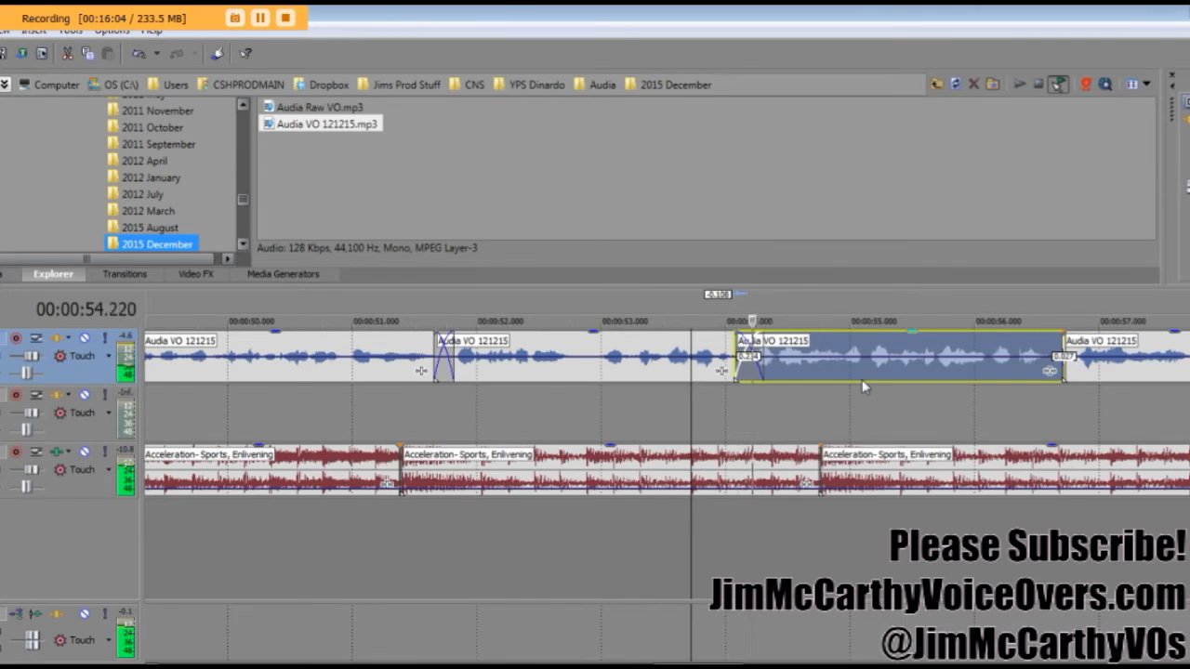
Step: Split the final voice-over phrase at about 57.9 s, shift the piece before the split 0.117 s later, and play from about 55.5 s
{"action": "scroll", "coordinate": [862, 379], "scroll_direction": "down", "scroll_amount": 2}
{"action": "left_click", "coordinate": [865, 374]}
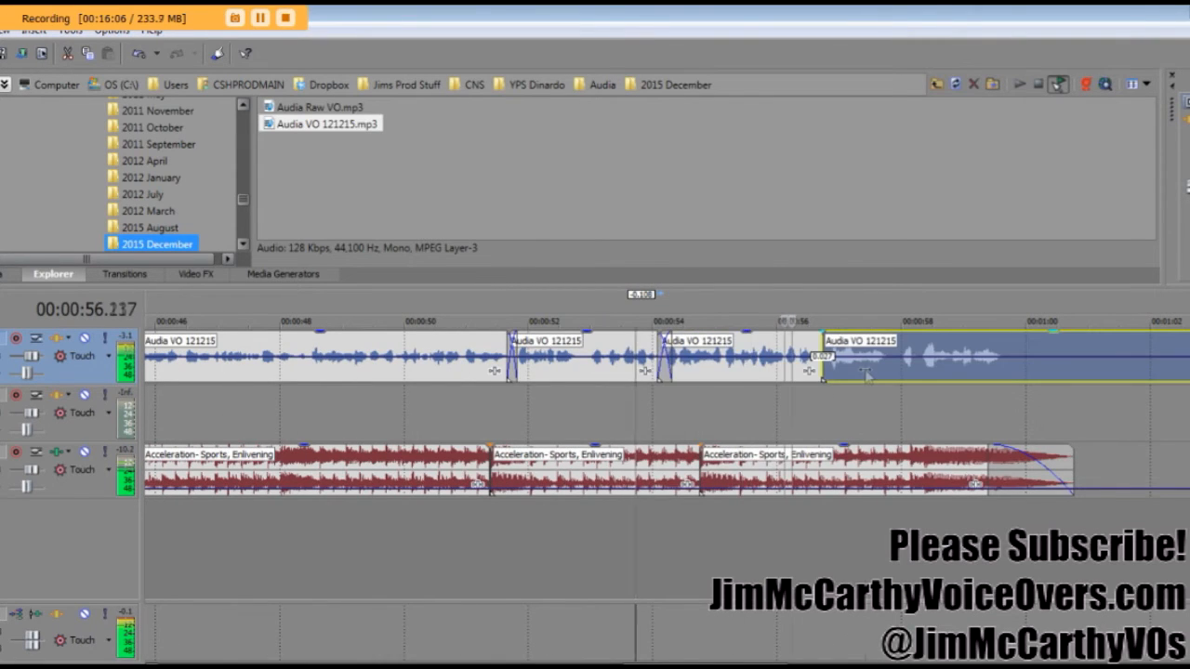
{"action": "scroll", "coordinate": [788, 406], "scroll_direction": "down", "scroll_amount": 2}
{"action": "scroll", "coordinate": [728, 393], "scroll_direction": "up", "scroll_amount": 5}
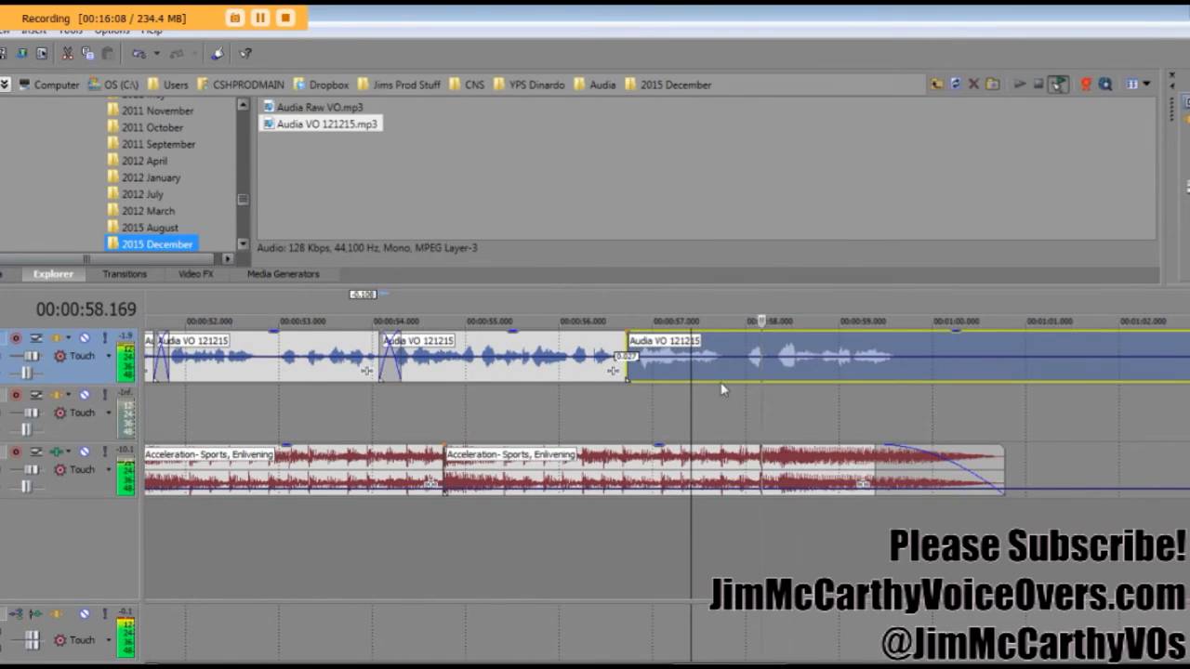
{"action": "left_click", "coordinate": [734, 373]}
{"action": "key", "text": "space"}
{"action": "key", "text": "s"}
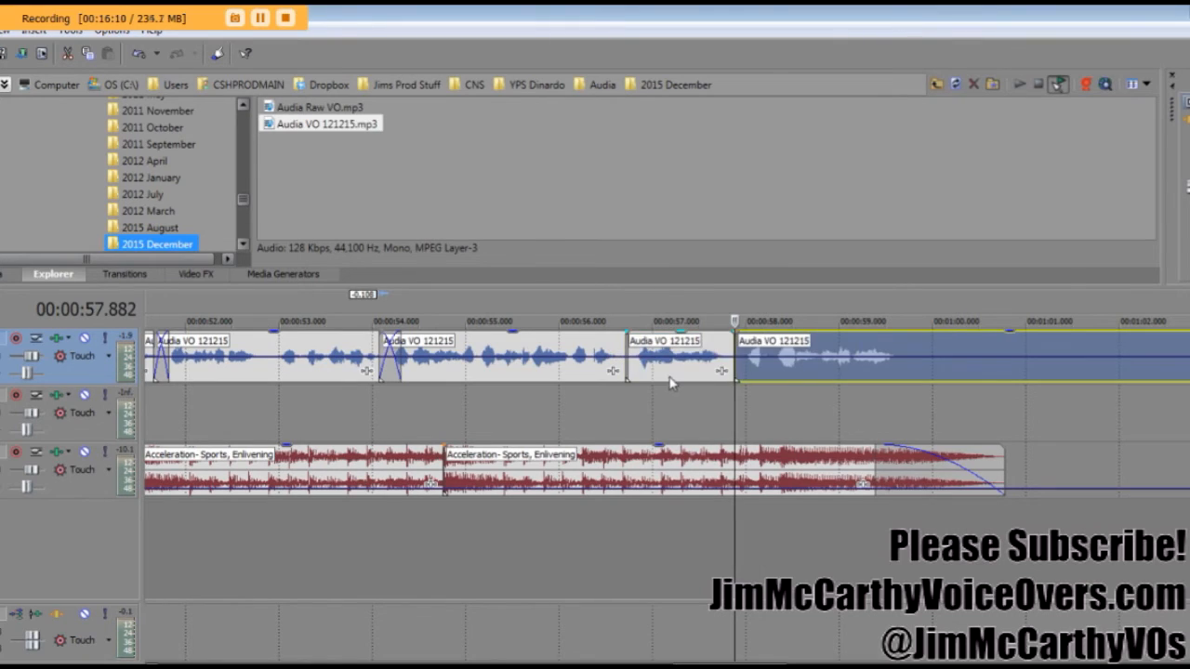
{"action": "left_click_drag", "start_coordinate": [671, 377], "coordinate": [680, 376]}
{"action": "left_click", "coordinate": [515, 397]}
{"action": "key", "text": "space"}
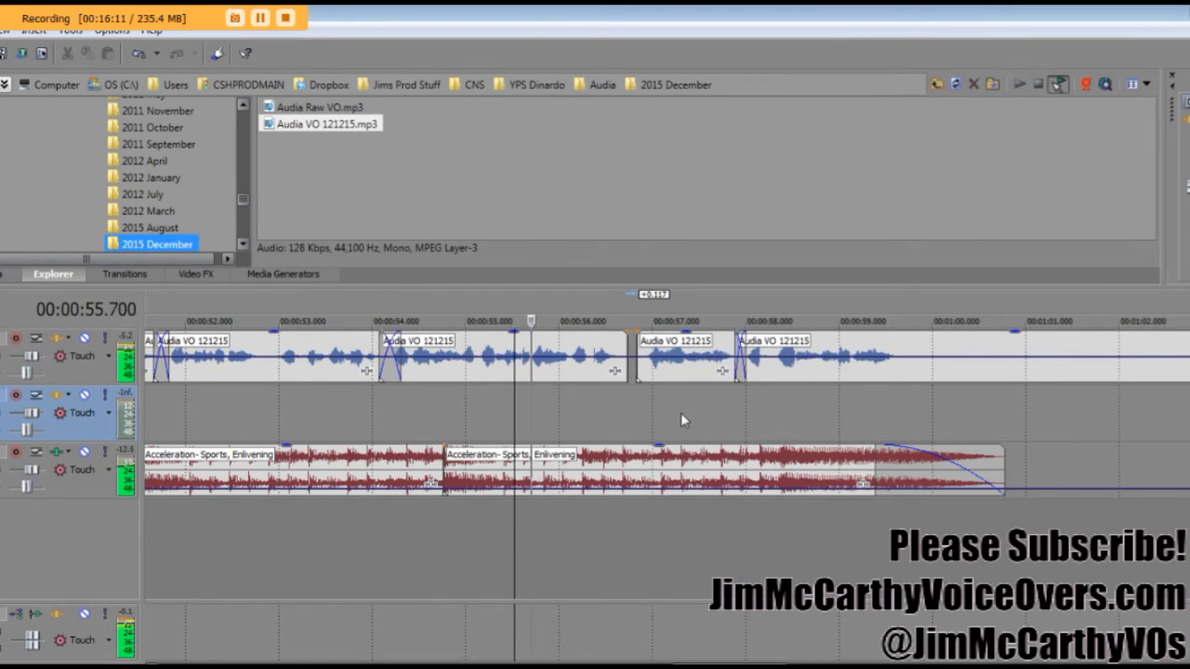
Step: Split the voice-over at about 59.85 s and delete the leftover tail
{"action": "scroll", "coordinate": [680, 413], "scroll_direction": "down", "scroll_amount": 3}
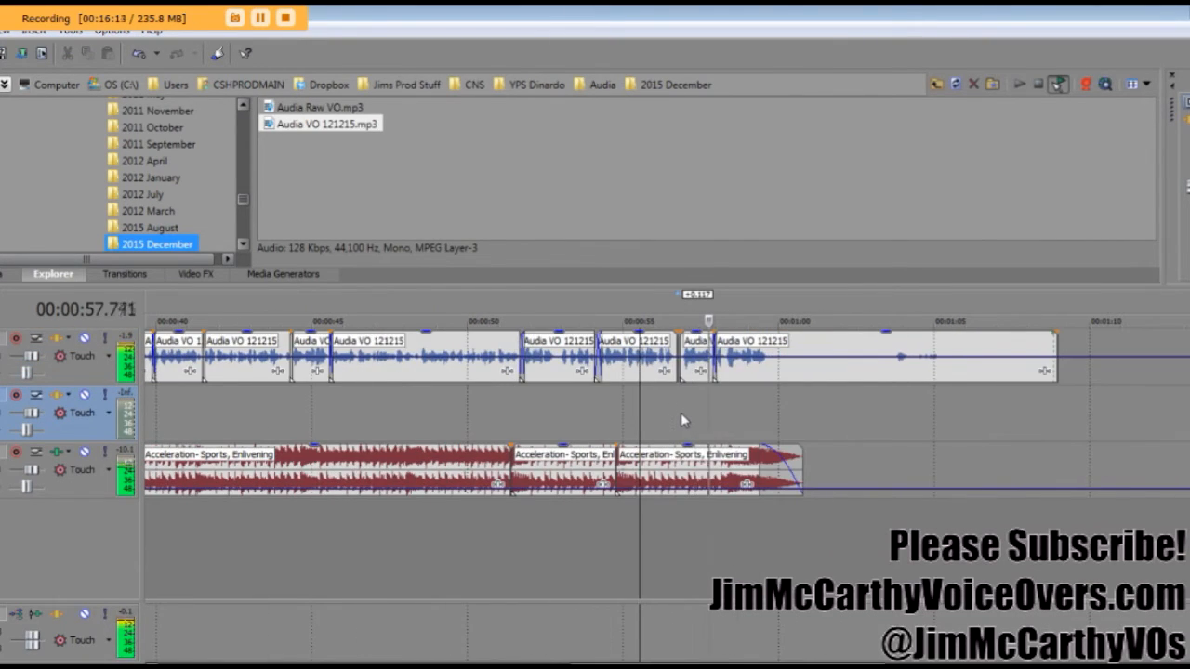
{"action": "scroll", "coordinate": [744, 412], "scroll_direction": "up", "scroll_amount": 3}
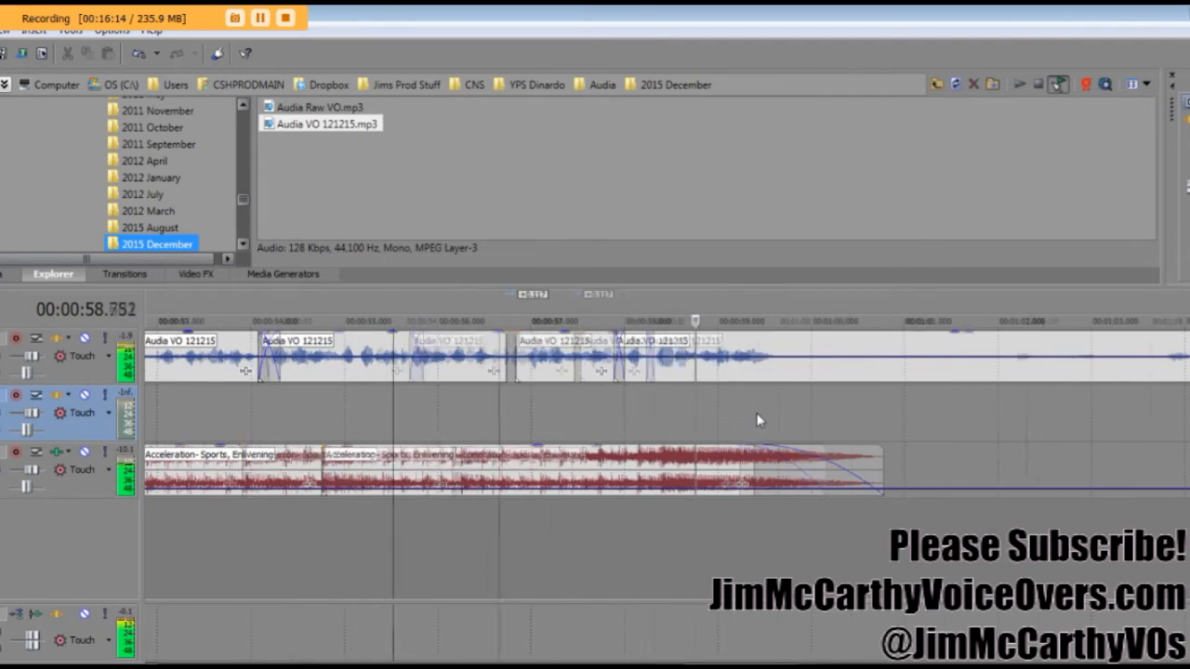
{"action": "left_click", "coordinate": [797, 380]}
{"action": "key", "text": "space"}
{"action": "key", "text": "s"}
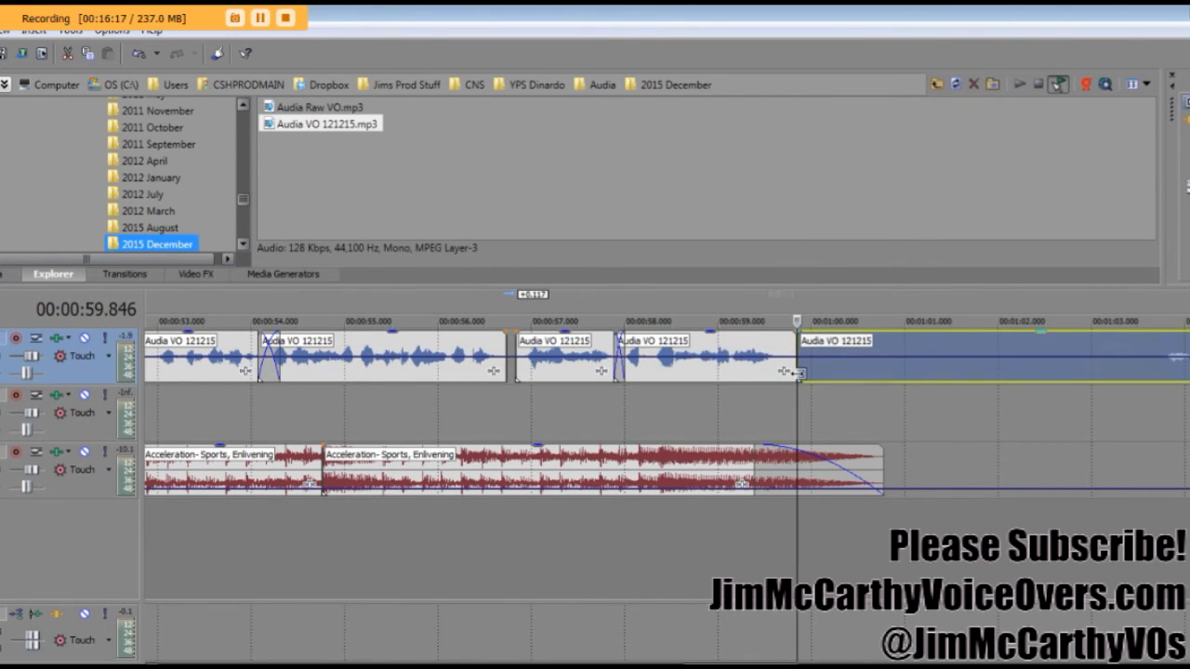
{"action": "key", "text": "Delete"}
Step: Play the opening of the mix from the start of the music
{"action": "scroll", "coordinate": [797, 374], "scroll_direction": "down", "scroll_amount": 2}
{"action": "scroll", "coordinate": [559, 397], "scroll_direction": "down", "scroll_amount": 2}
{"action": "scroll", "coordinate": [317, 392], "scroll_direction": "down", "scroll_amount": 2}
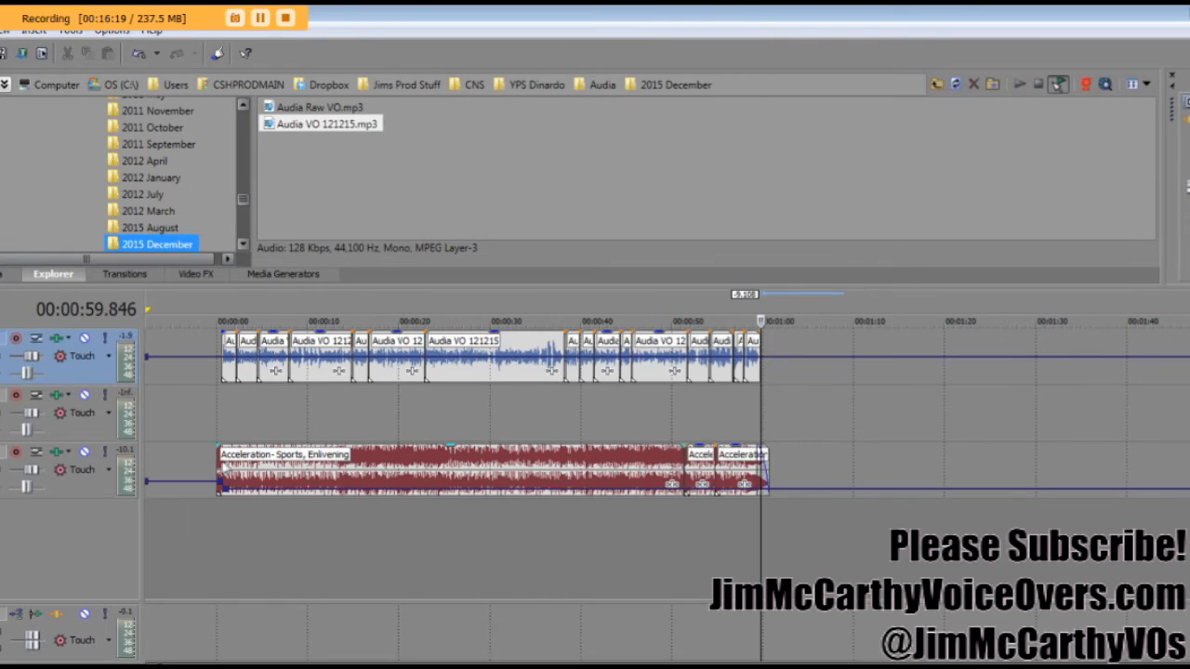
{"action": "left_click", "coordinate": [218, 459]}
{"action": "key", "text": "space"}
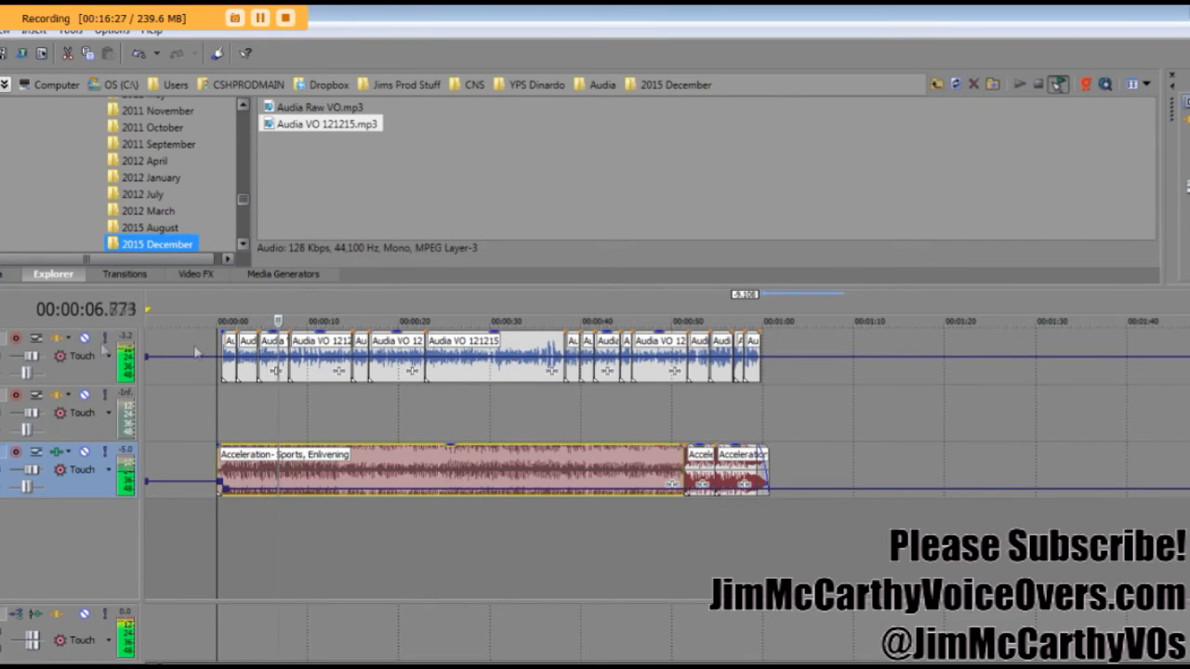
{"action": "key", "text": "space"}
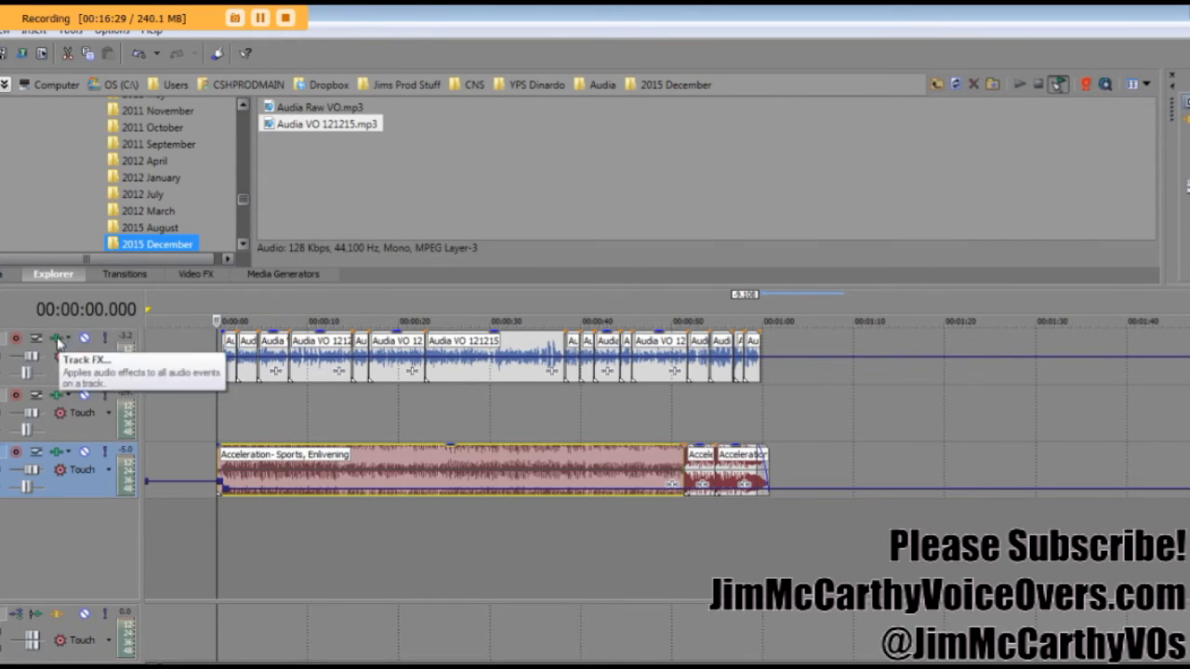
Step: Open the voice-over track's audio effects and show the iZotope Nectar 2 settings
{"action": "left_click", "coordinate": [65, 340]}
{"action": "left_click", "coordinate": [328, 147]}
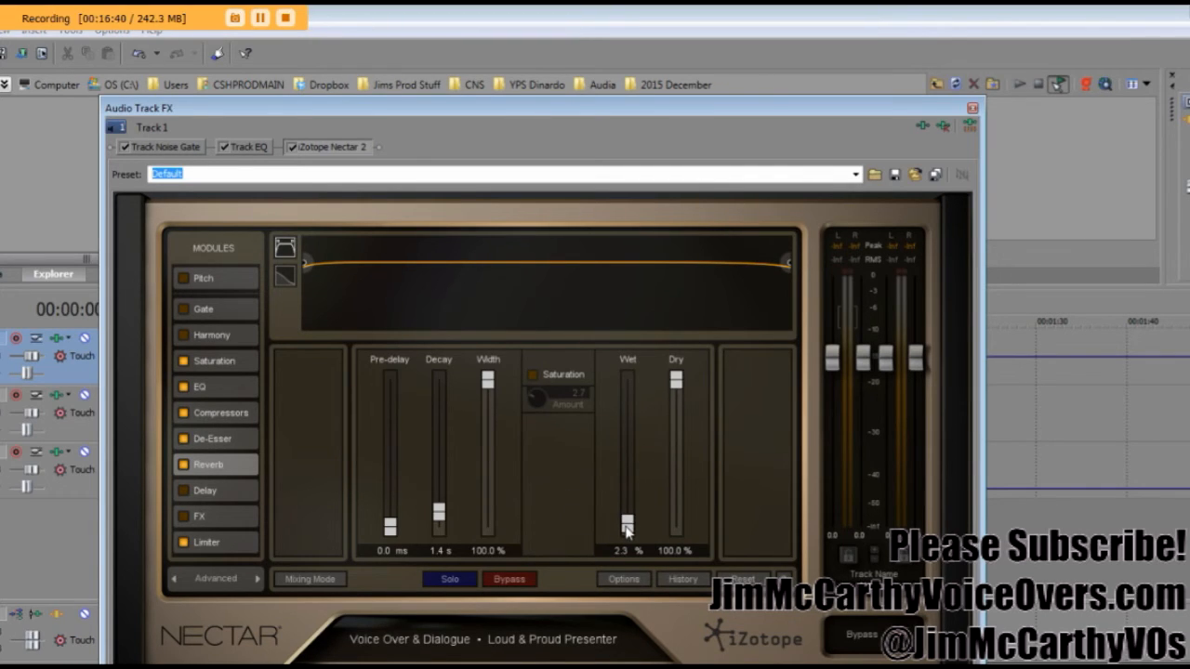
Step: Play the mix from the start of the music with the Nectar 2 window repositioned so its full panel is in view
{"action": "left_click_drag", "start_coordinate": [132, 143], "coordinate": [299, 408]}
{"action": "left_click", "coordinate": [203, 420]}
{"action": "key", "text": "space"}
{"action": "left_click_drag", "start_coordinate": [456, 372], "coordinate": [385, 43]}
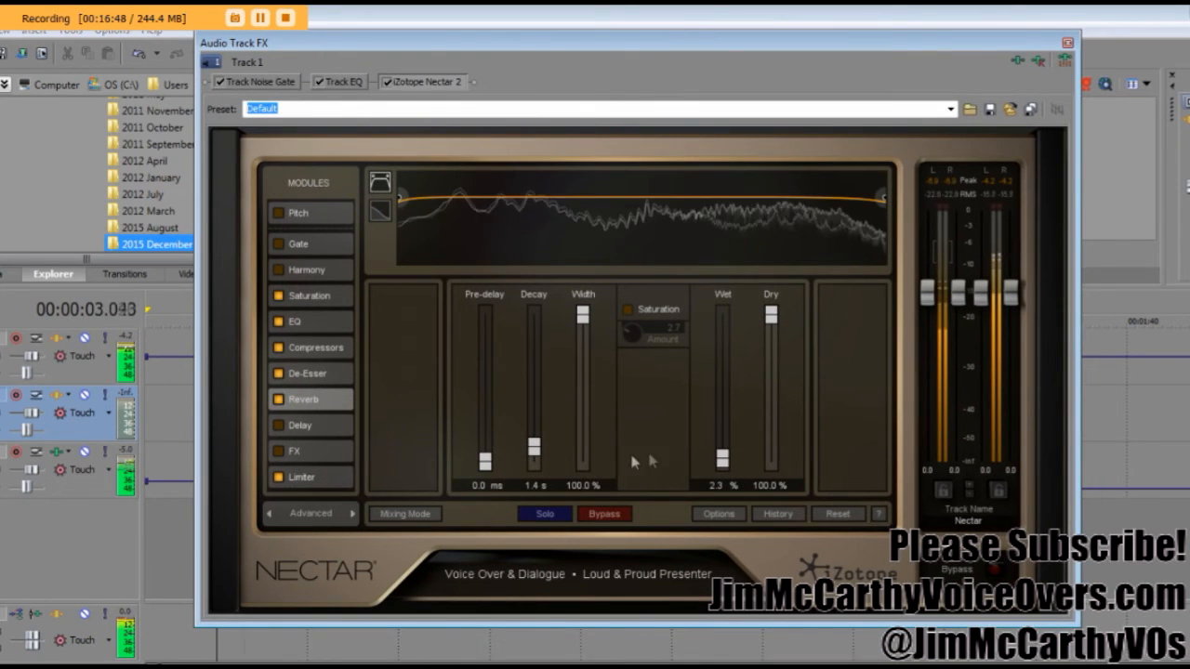
Step: In Nectar's EQ, set band 6 to 5.1 dB at 14229 Hz, shift band 2 slightly lower and louder, and set band 4 to -2.9 dB at 1149 Hz
{"action": "left_click", "coordinate": [316, 322]}
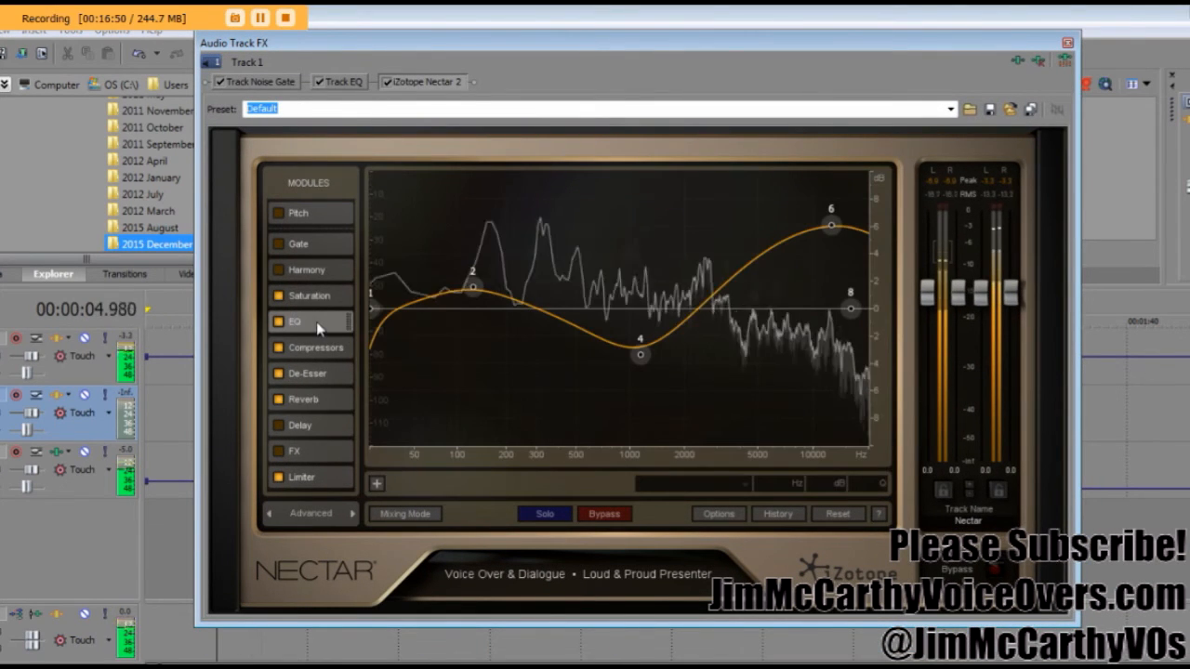
{"action": "left_click_drag", "start_coordinate": [831, 229], "coordinate": [841, 238]}
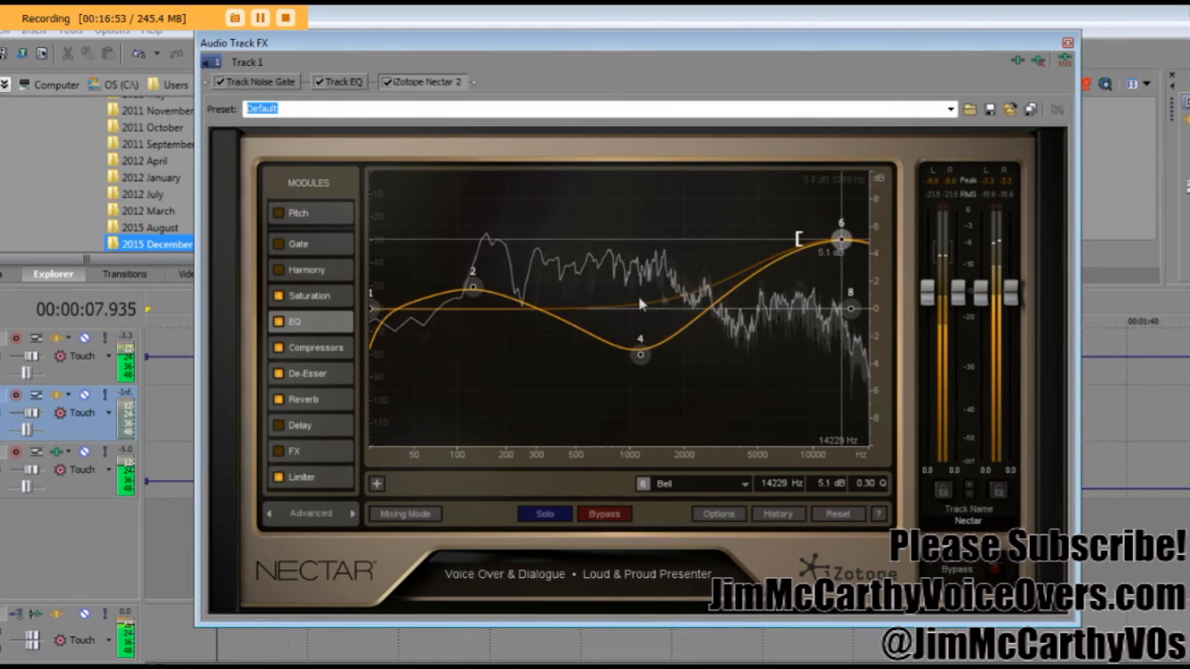
{"action": "left_click", "coordinate": [372, 308]}
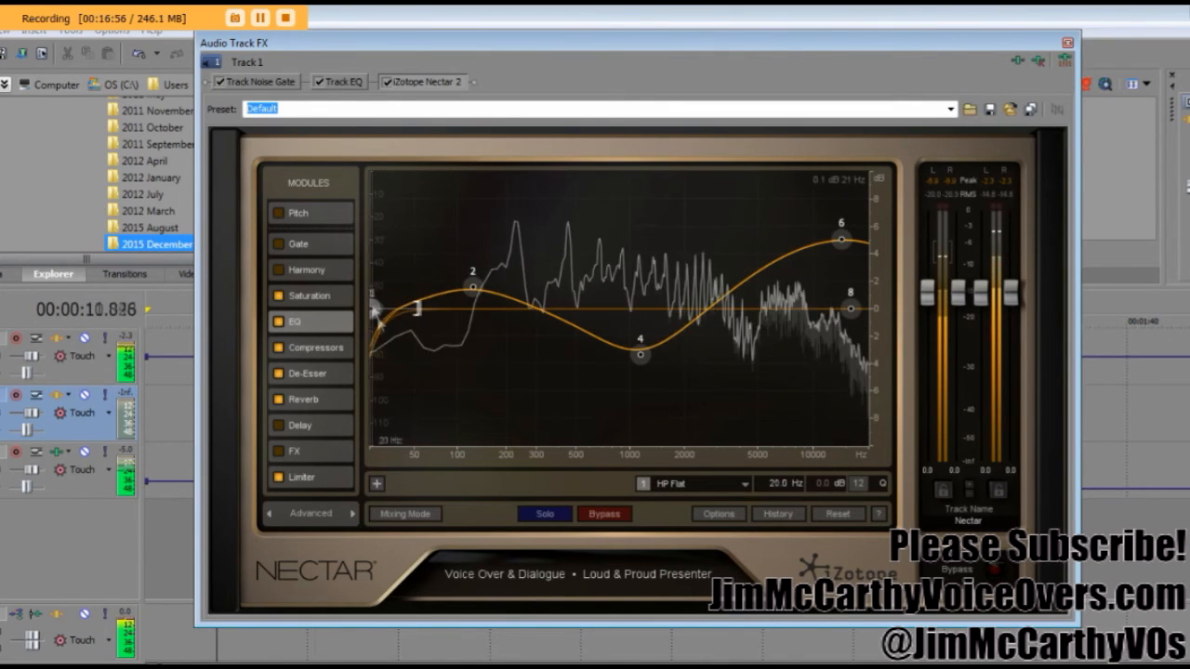
{"action": "mouse_move", "coordinate": [372, 313]}
{"action": "left_mouse_down"}
{"action": "mouse_move", "coordinate": [446, 313]}
{"action": "mouse_move", "coordinate": [361, 319]}
{"action": "left_mouse_up"}
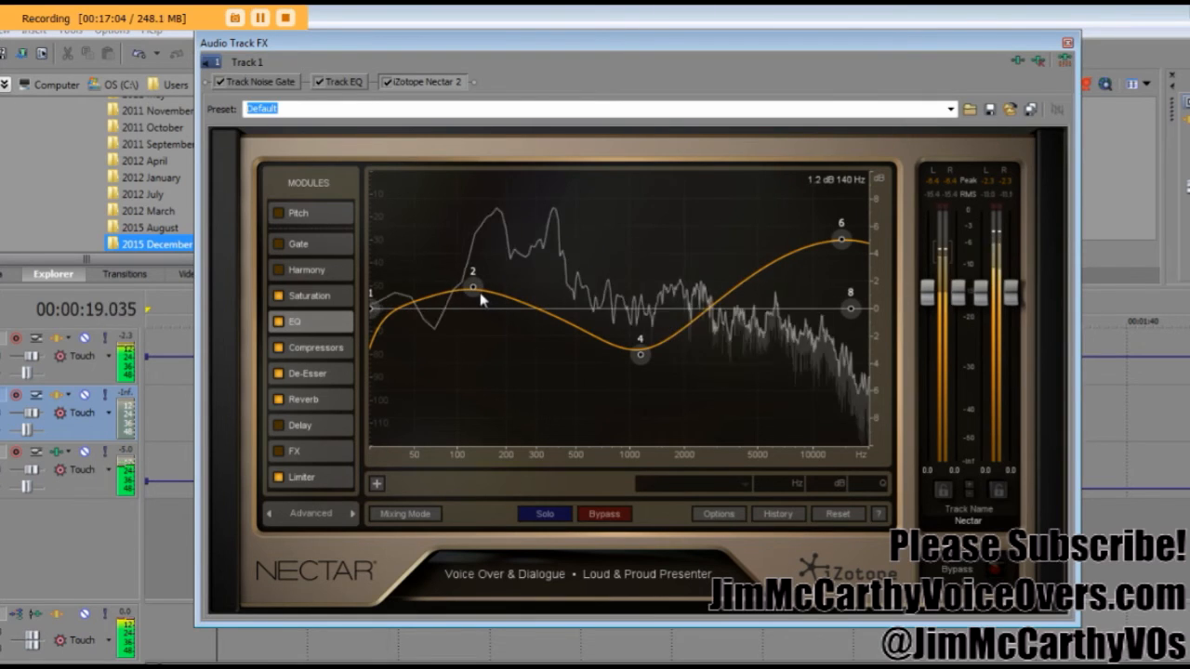
{"action": "left_click_drag", "start_coordinate": [477, 290], "coordinate": [452, 285]}
{"action": "left_click_drag", "start_coordinate": [640, 354], "coordinate": [640, 348]}
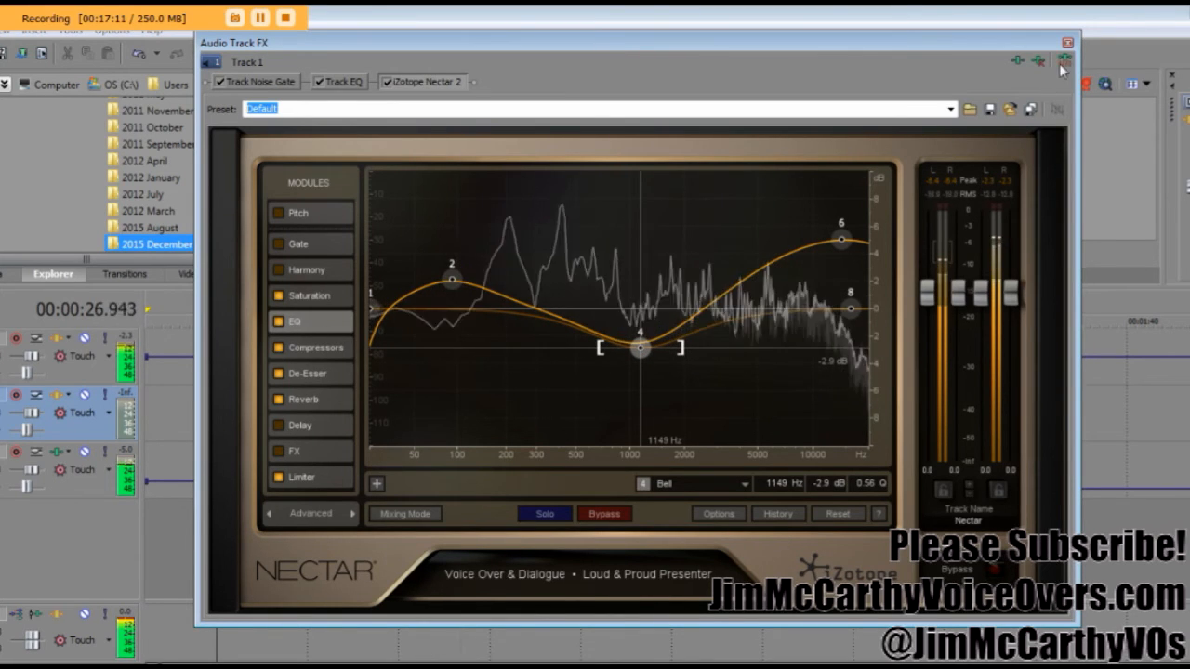
Step: Audition the reverb's wet level at 3.8% and 3.4%, set it to 2.3%, and close the voice-over track's effects
{"action": "left_click", "coordinate": [303, 399]}
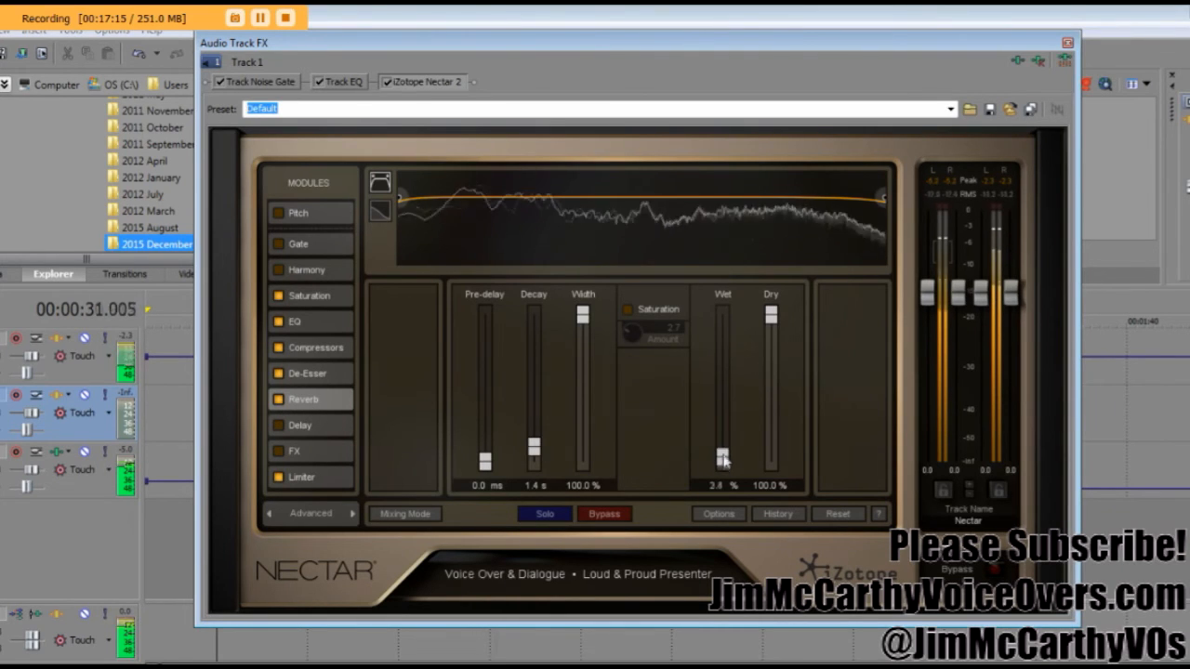
{"action": "left_click_drag", "start_coordinate": [723, 457], "coordinate": [723, 457]}
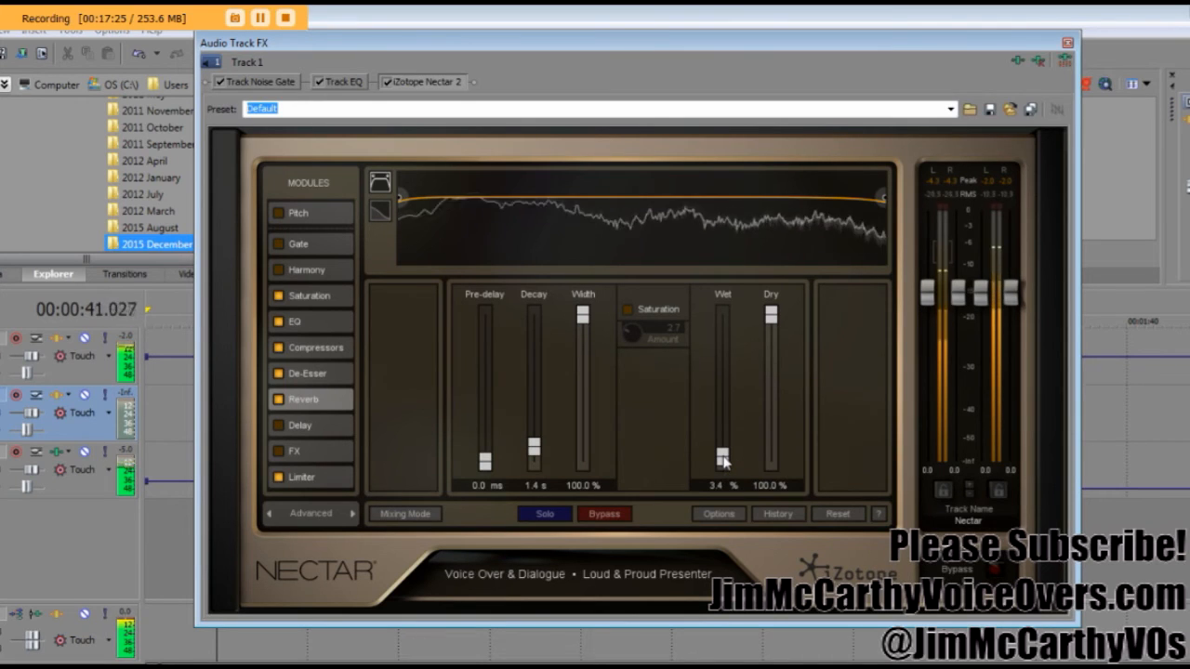
{"action": "left_click_drag", "start_coordinate": [724, 459], "coordinate": [724, 461]}
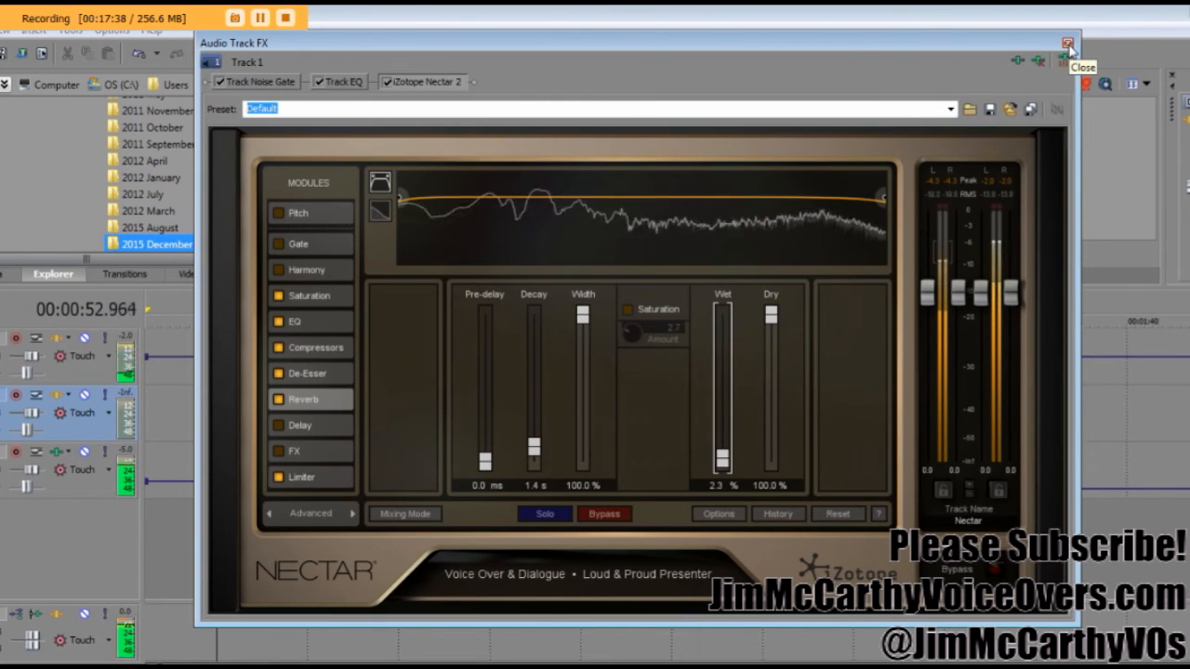
{"action": "left_click", "coordinate": [1069, 44]}
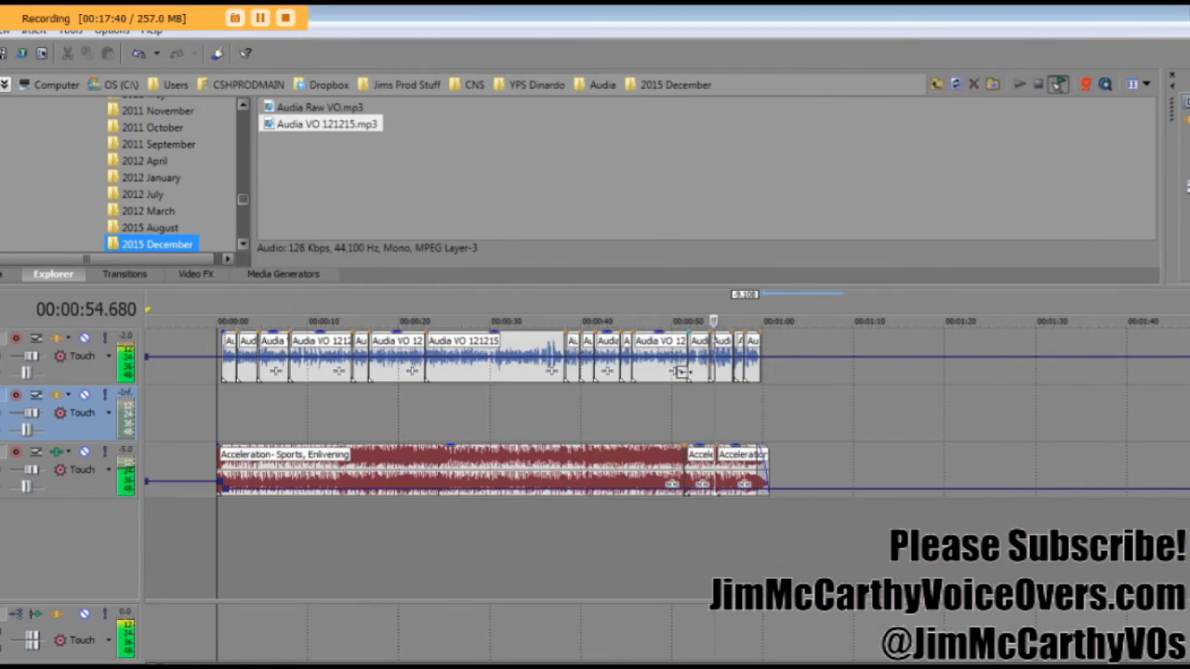
Step: Select the time range covering the entire mix, from about -0.185 s to the end of the music fade at about 1:01.1
{"action": "scroll", "coordinate": [733, 408], "scroll_direction": "up", "scroll_amount": 3}
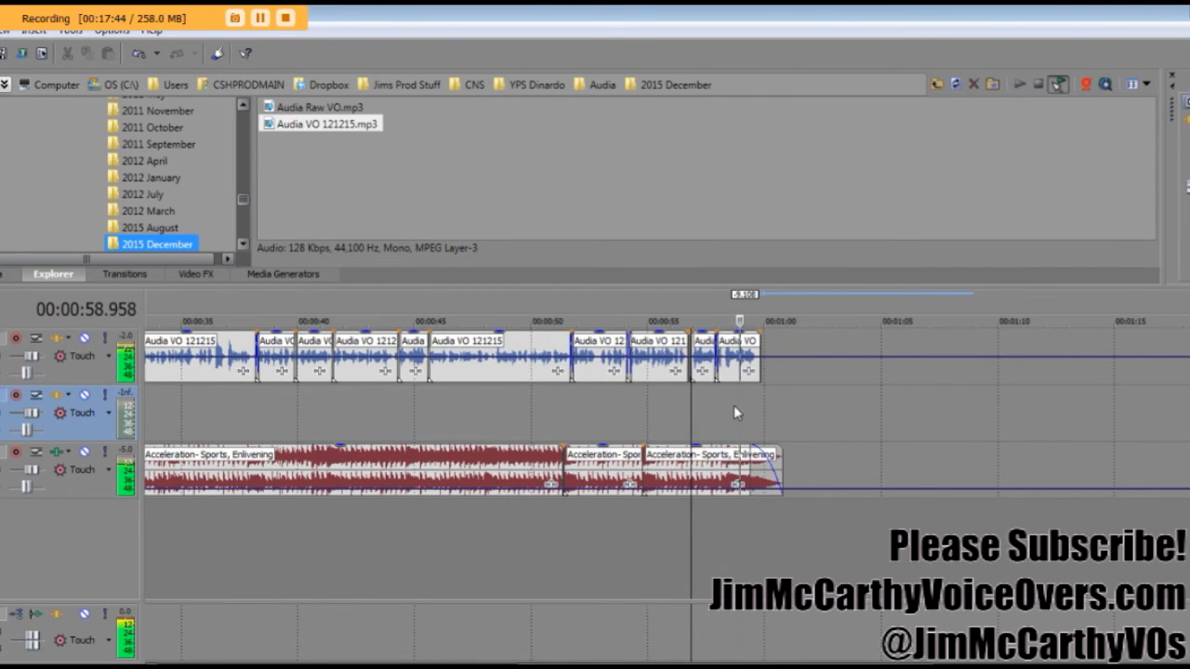
{"action": "scroll", "coordinate": [560, 423], "scroll_direction": "down", "scroll_amount": 3}
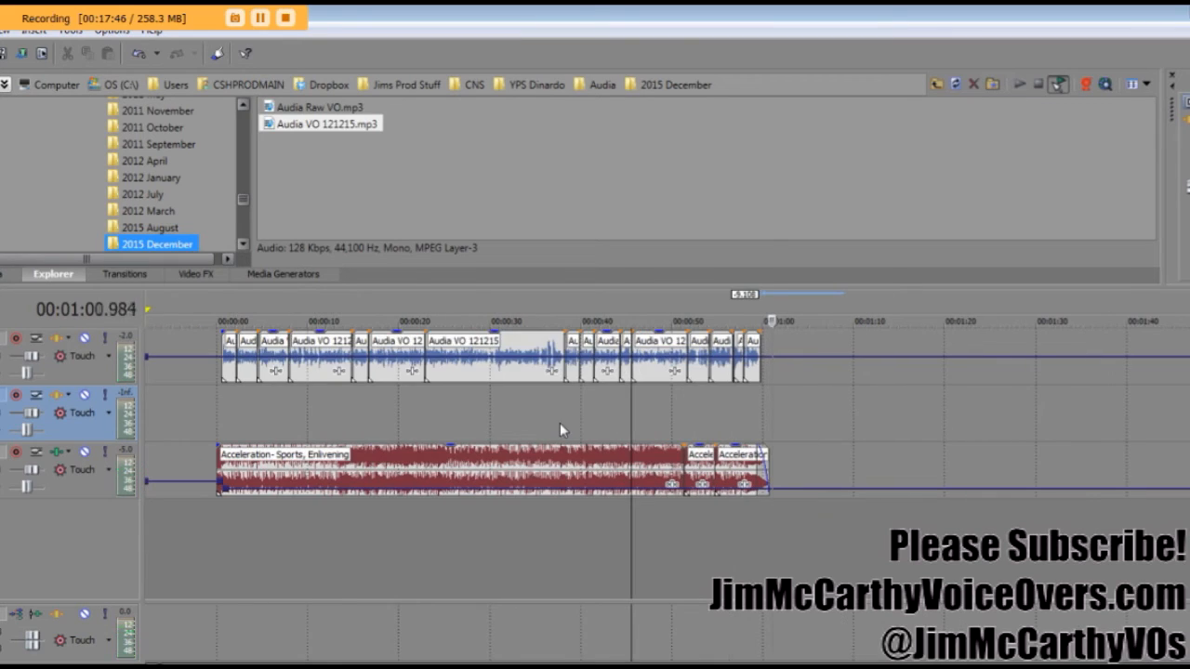
{"action": "left_click_drag", "start_coordinate": [217, 432], "coordinate": [771, 423]}
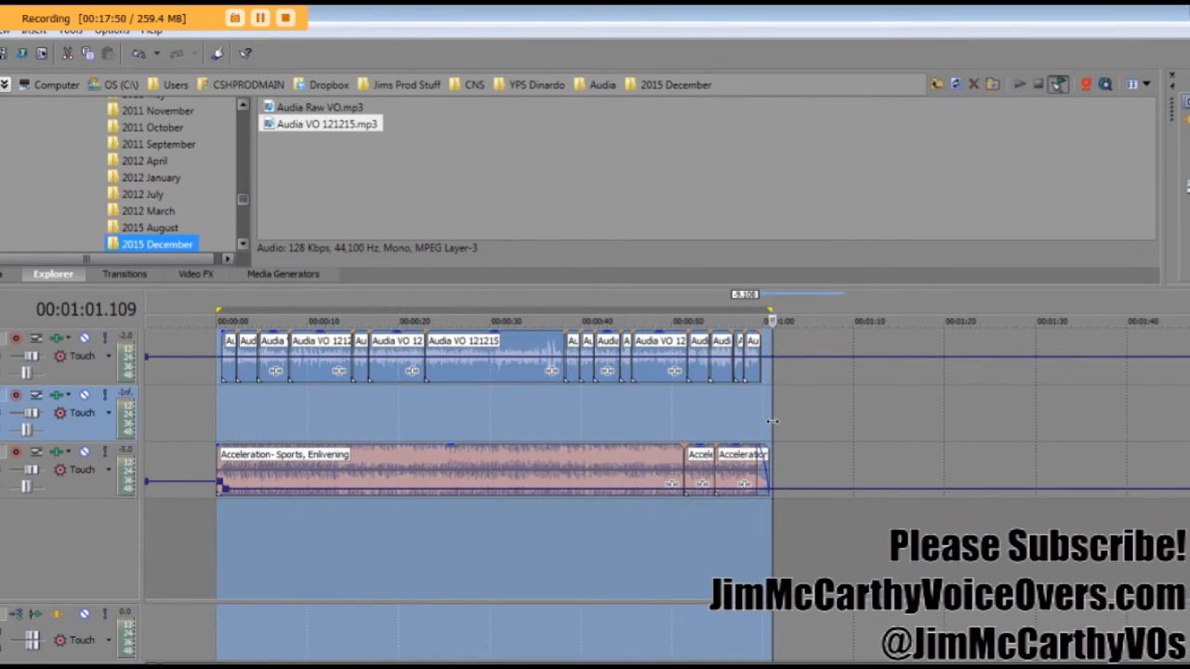
{"action": "scroll", "coordinate": [294, 455], "scroll_direction": "up", "scroll_amount": 4}
{"action": "scroll", "coordinate": [299, 457], "scroll_direction": "down", "scroll_amount": 4}
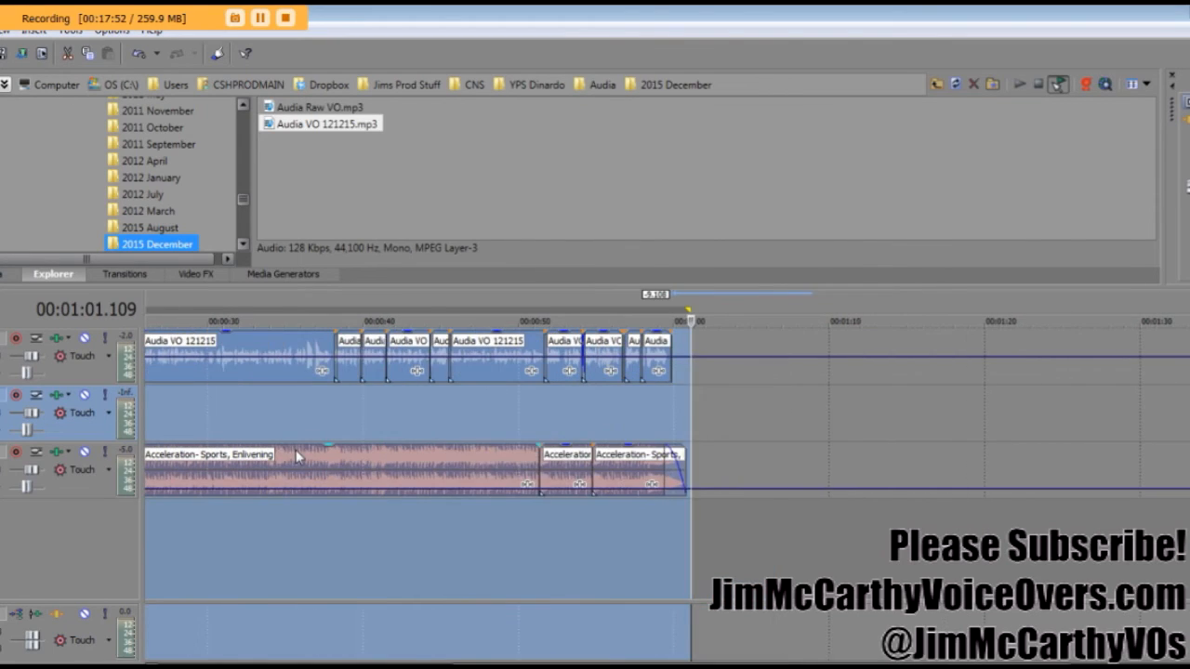
{"action": "left_click_drag", "start_coordinate": [216, 419], "coordinate": [215, 420]}
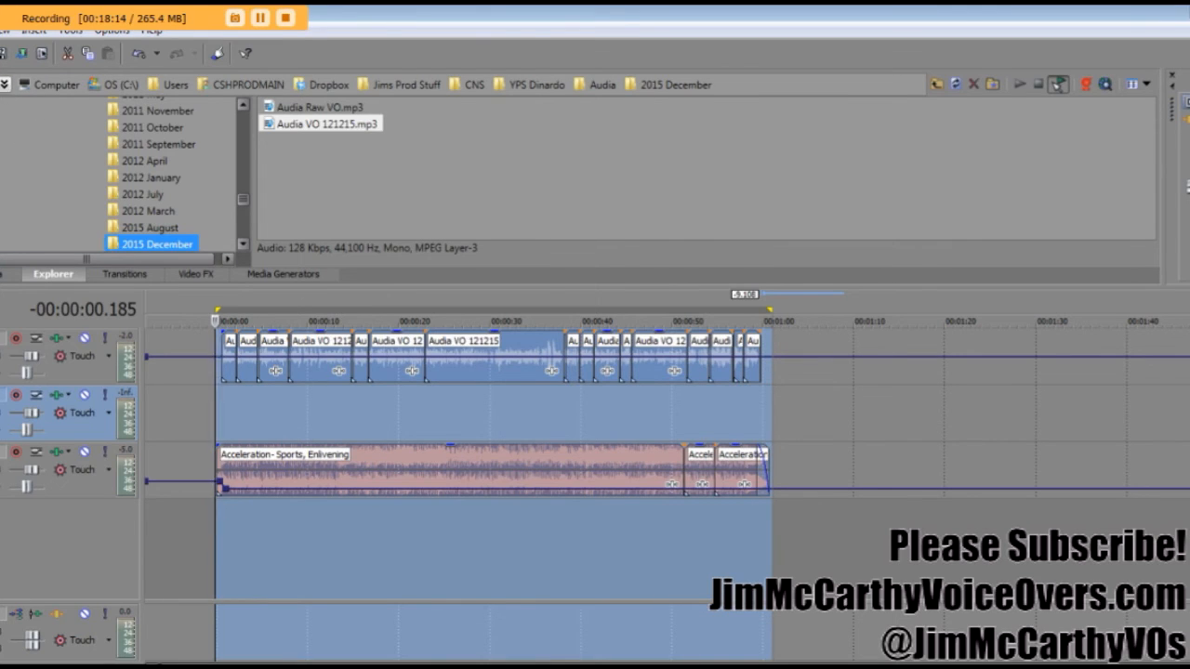
Step: Start rendering the selected time range of the mix to a new file
{"action": "left_click", "coordinate": [0, 30]}
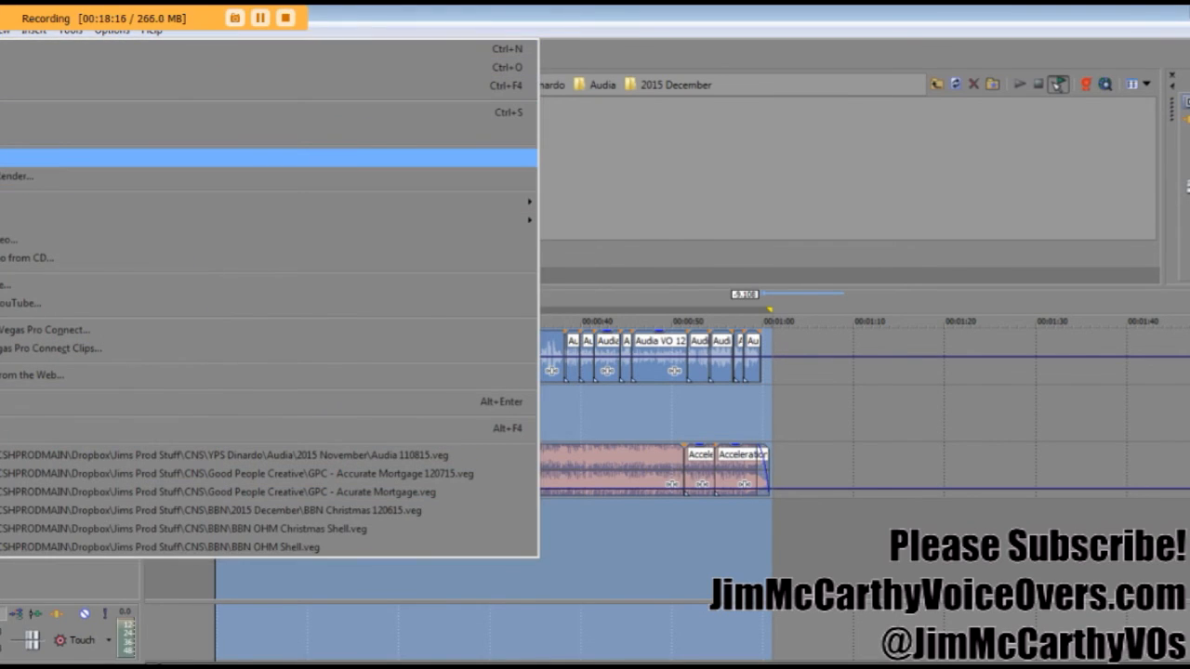
{"action": "left_click", "coordinate": [2, 158]}
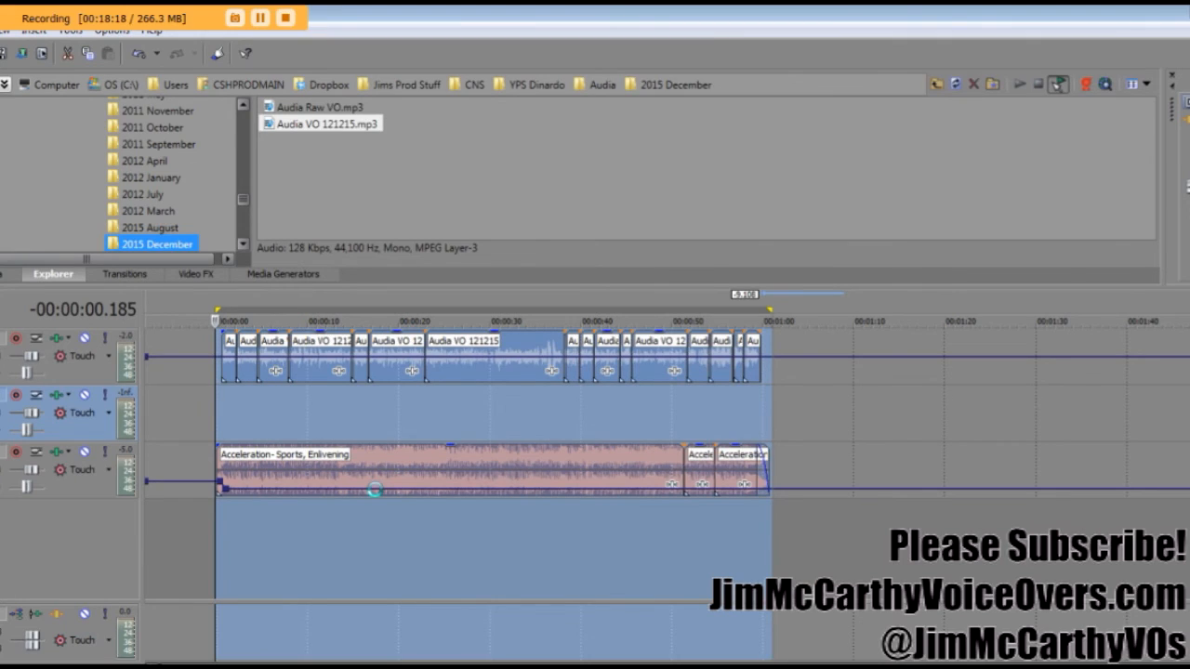